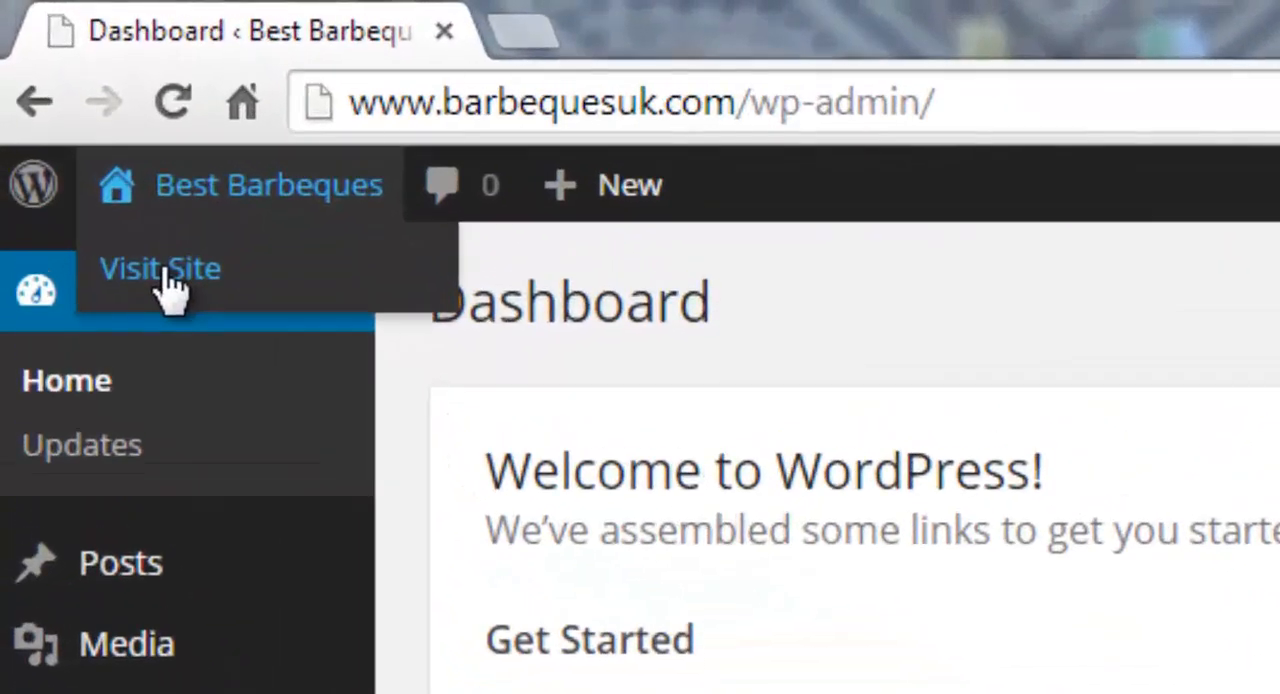
Visit the Best Barbeques live site and look through its front page down to the Meta links.
click(165, 285)
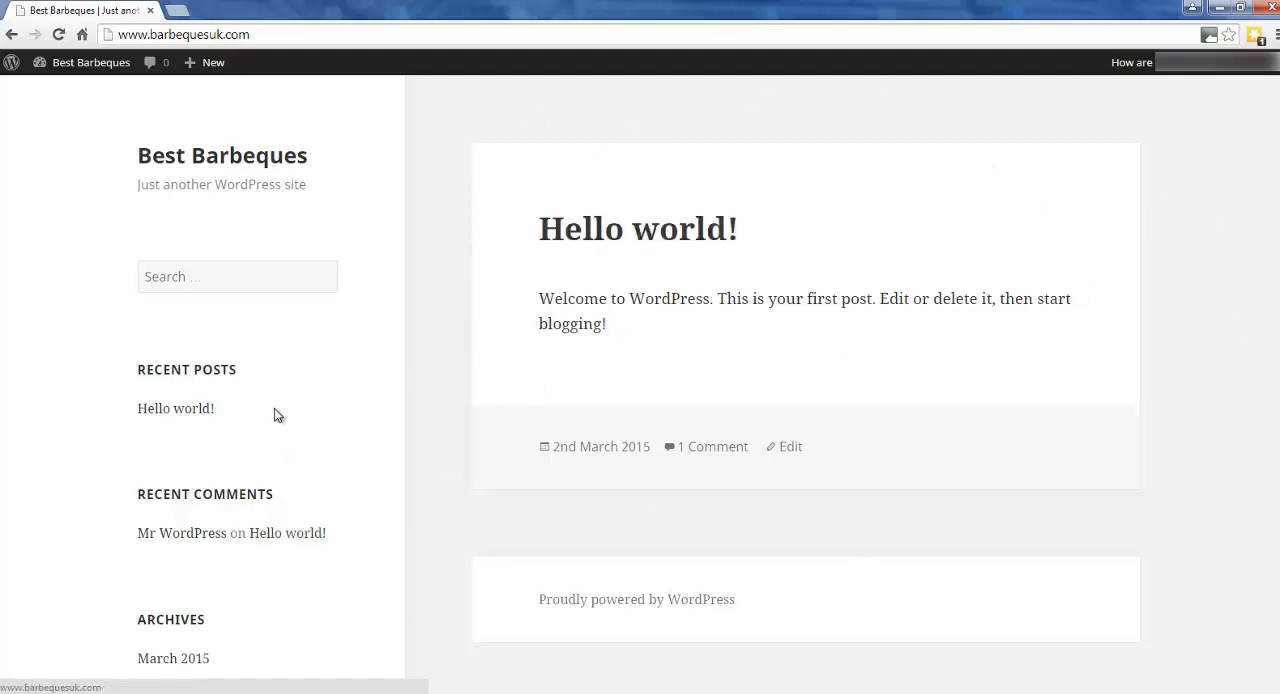
scroll(251, 373, down, 3)
scroll(200, 380, down, 1)
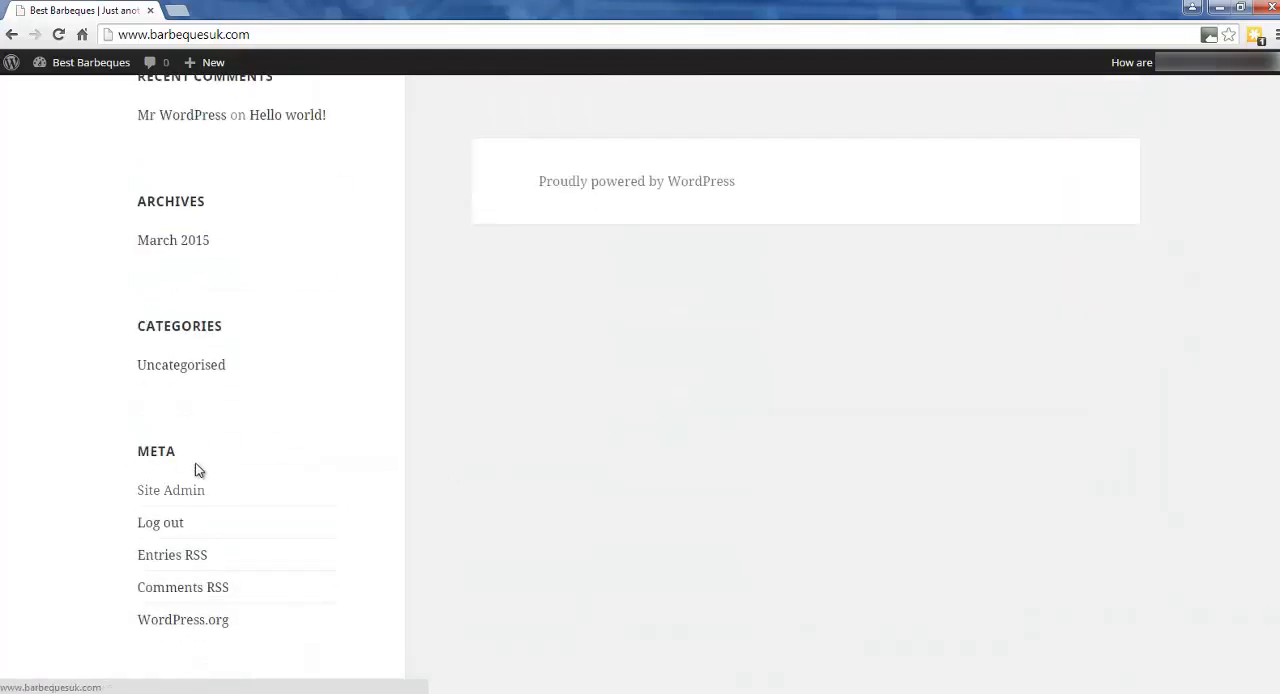
scroll(181, 645, up, 4)
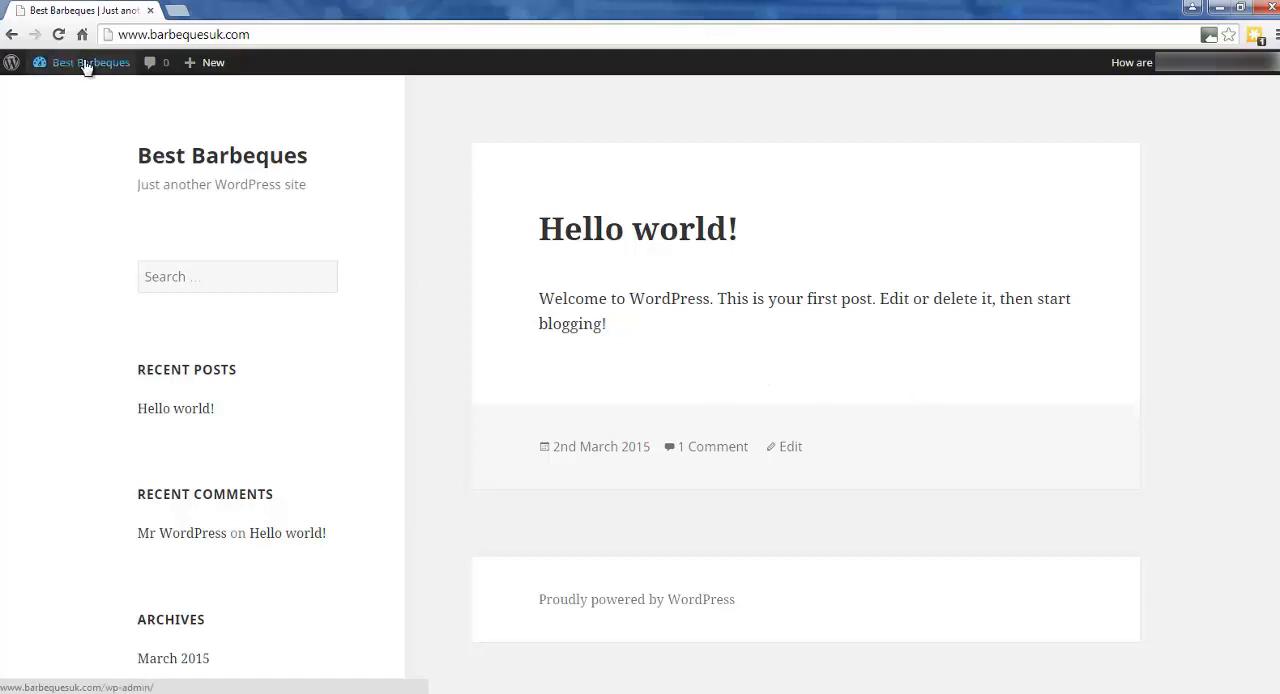
Return from the live site to the WordPress admin dashboard.
mouse_move(86, 64)
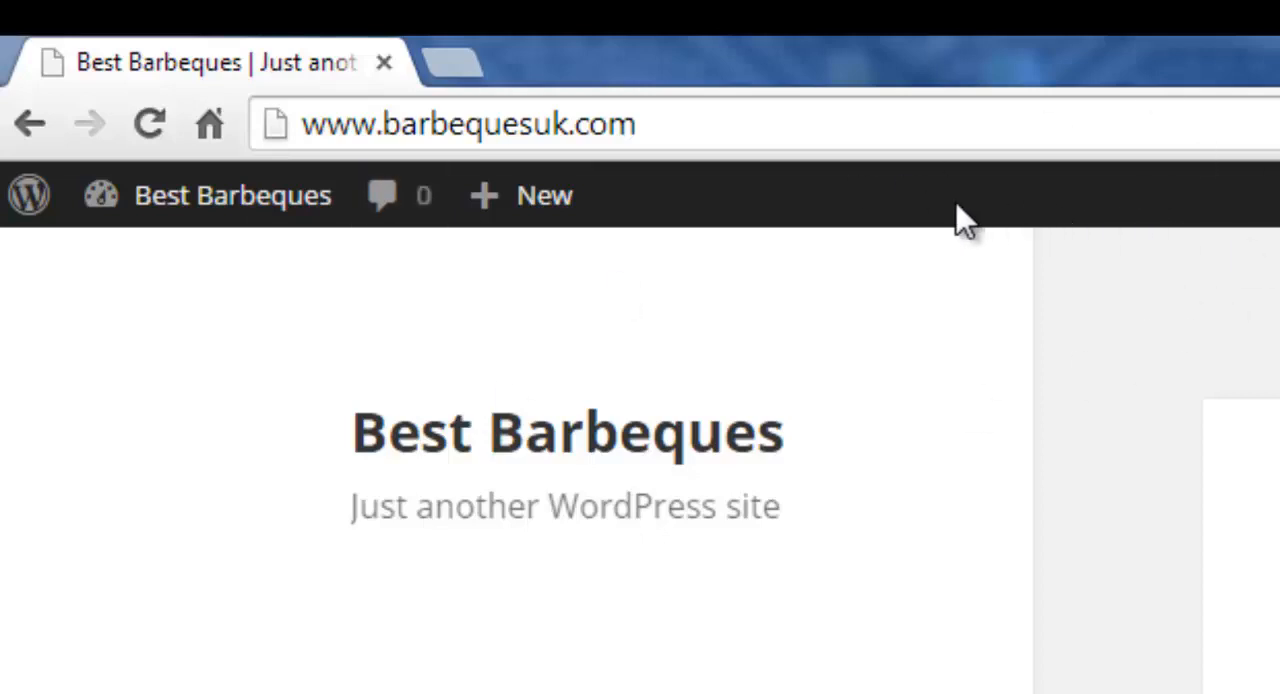
mouse_move(547, 197)
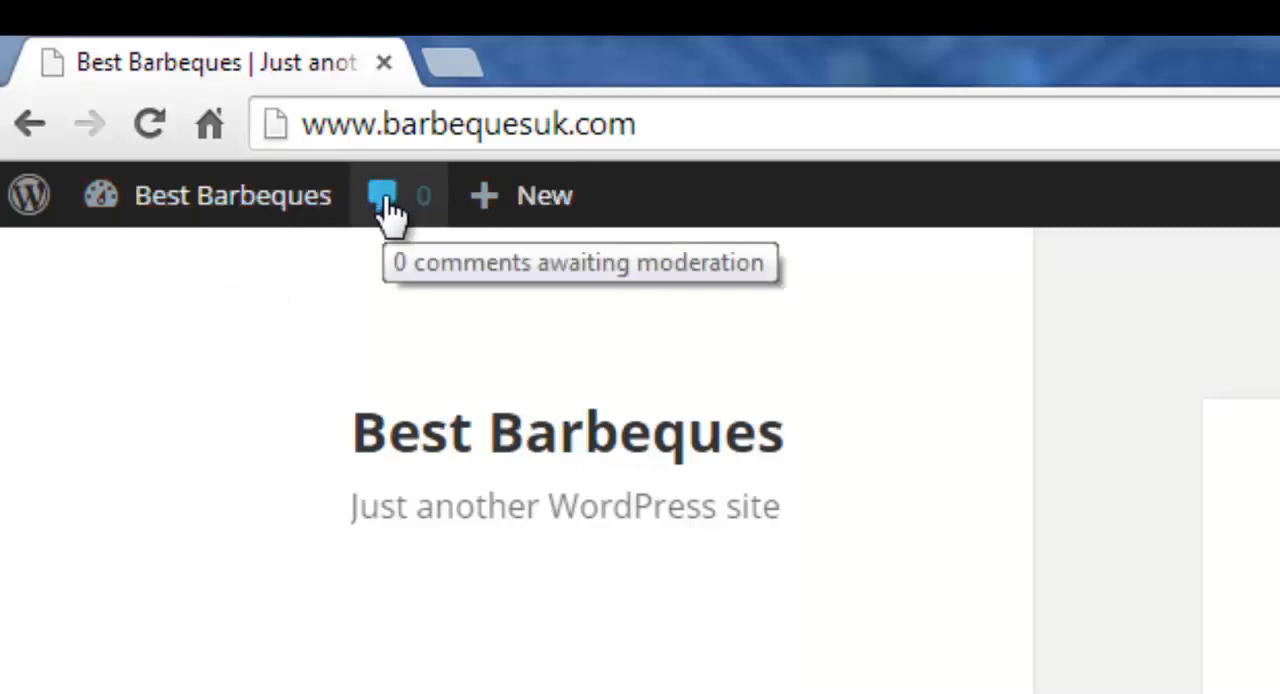
mouse_move(232, 200)
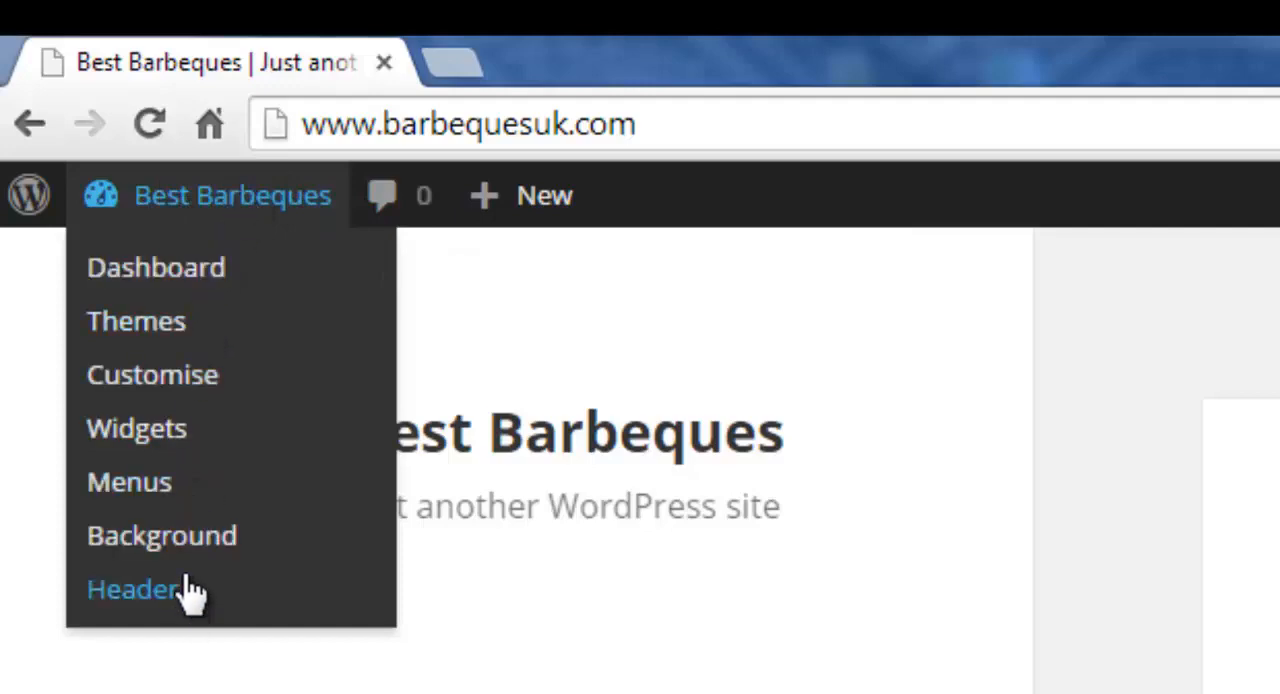
click(188, 268)
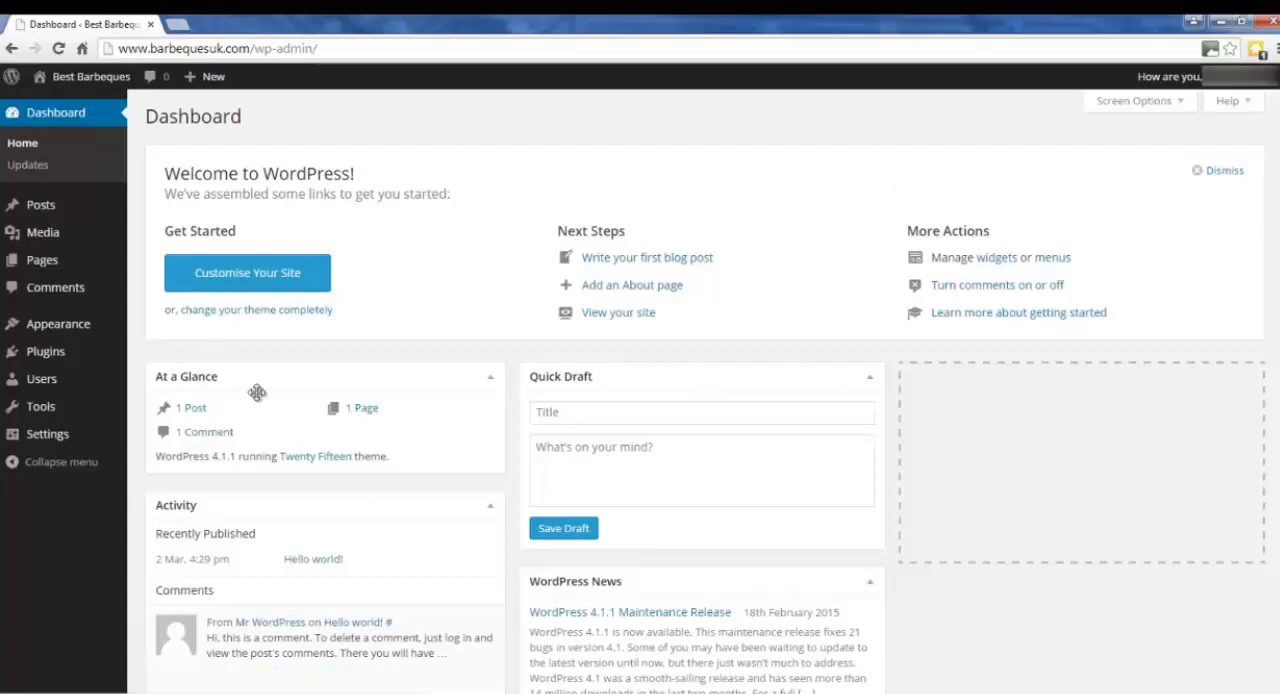
Collapse the WordPress News and Activity boxes on the dashboard and highlight the WordPress version in At a Glance.
scroll(396, 408, down, 2)
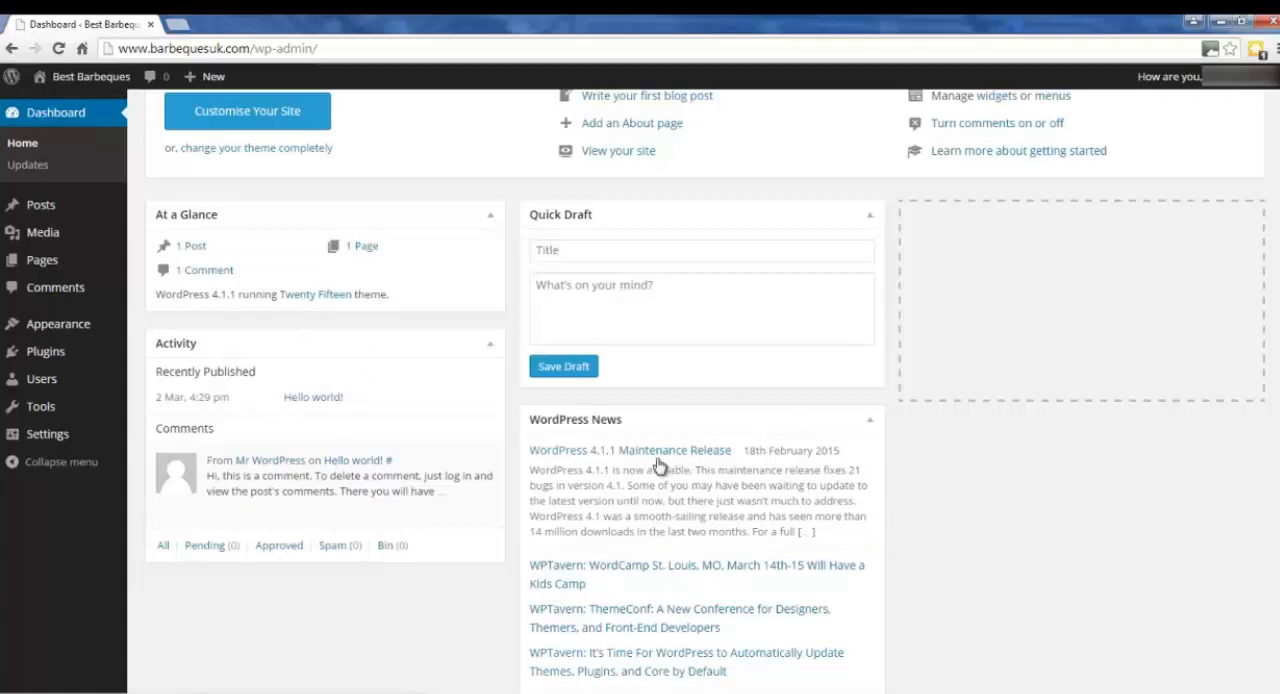
click(870, 419)
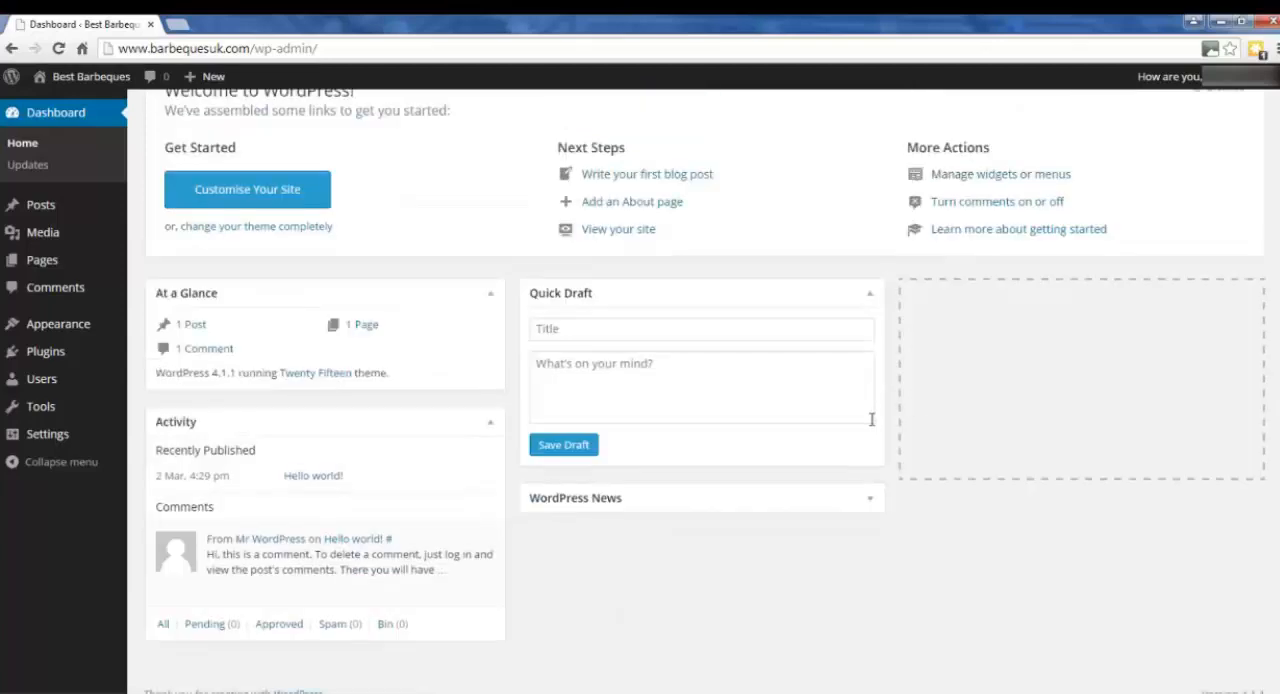
click(490, 422)
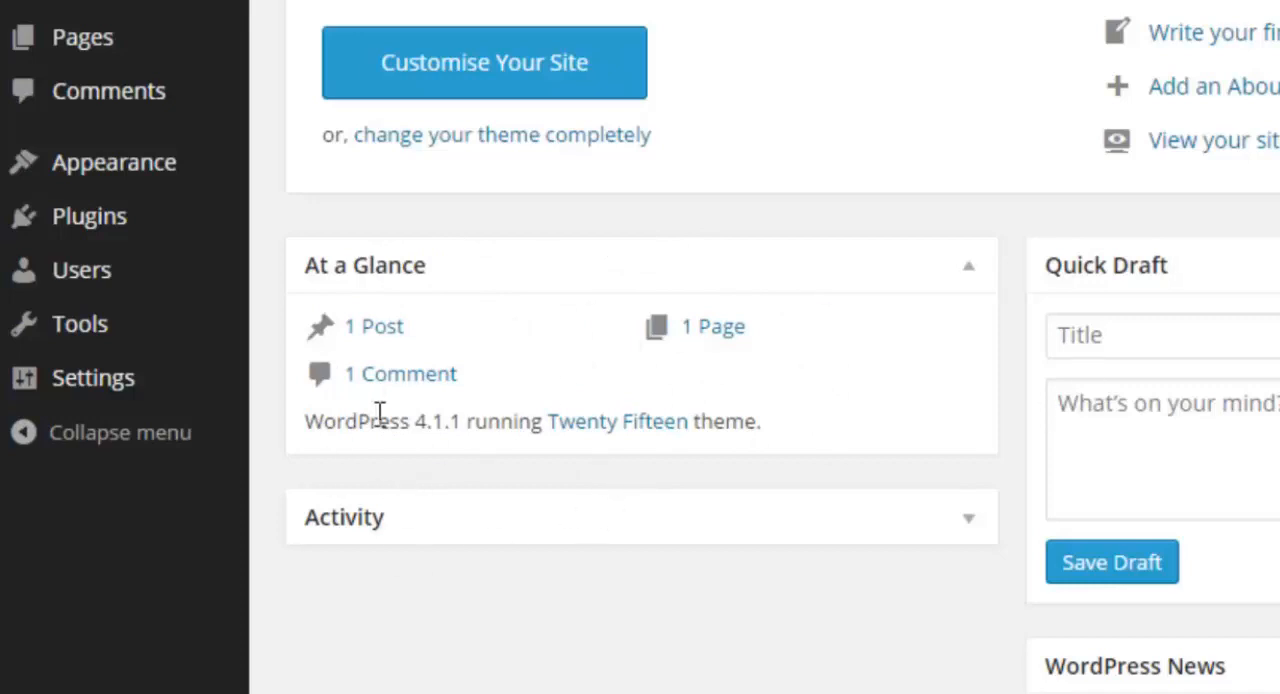
drag(305, 422, 460, 424)
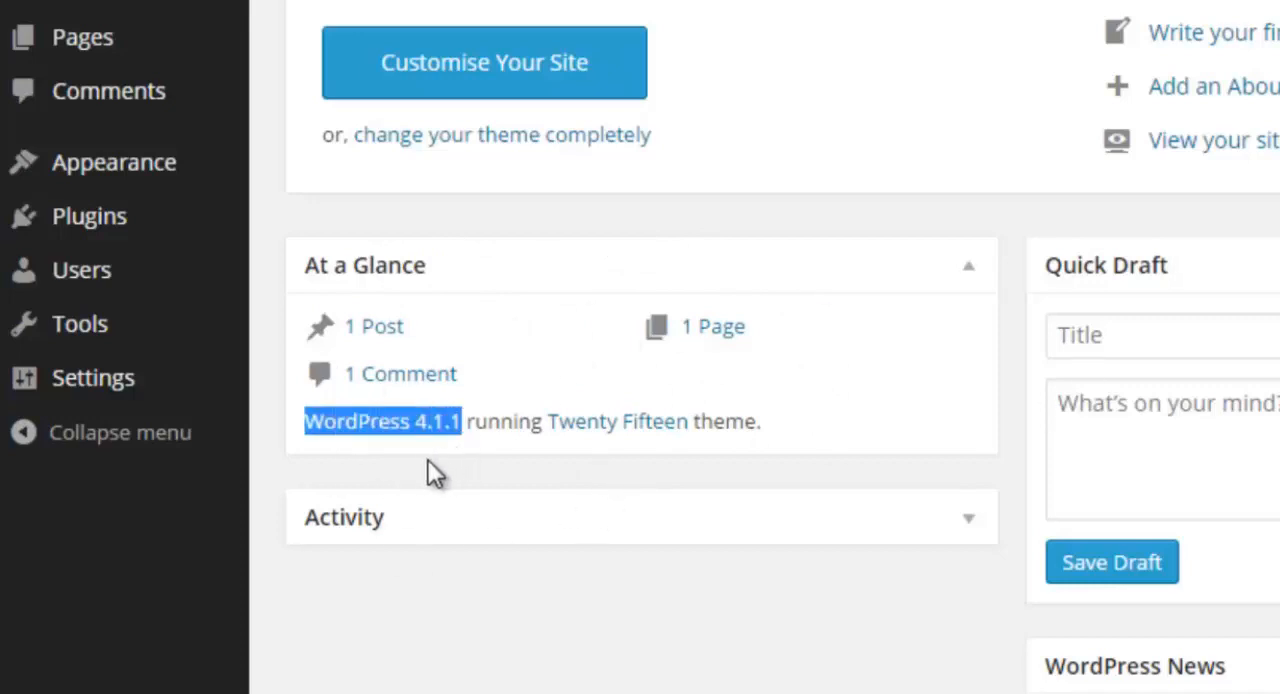
click(504, 427)
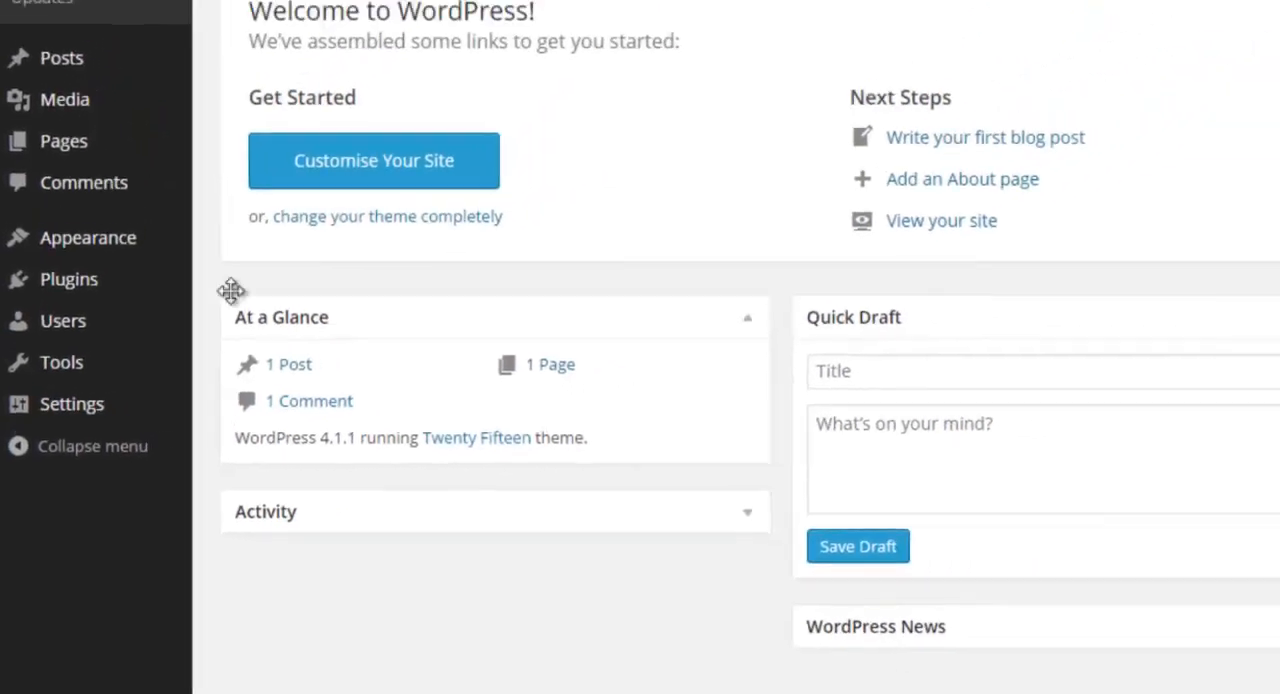
Open the list of all posts and move the "Hello world!" post to the Bin with a bulk action.
mouse_move(52, 62)
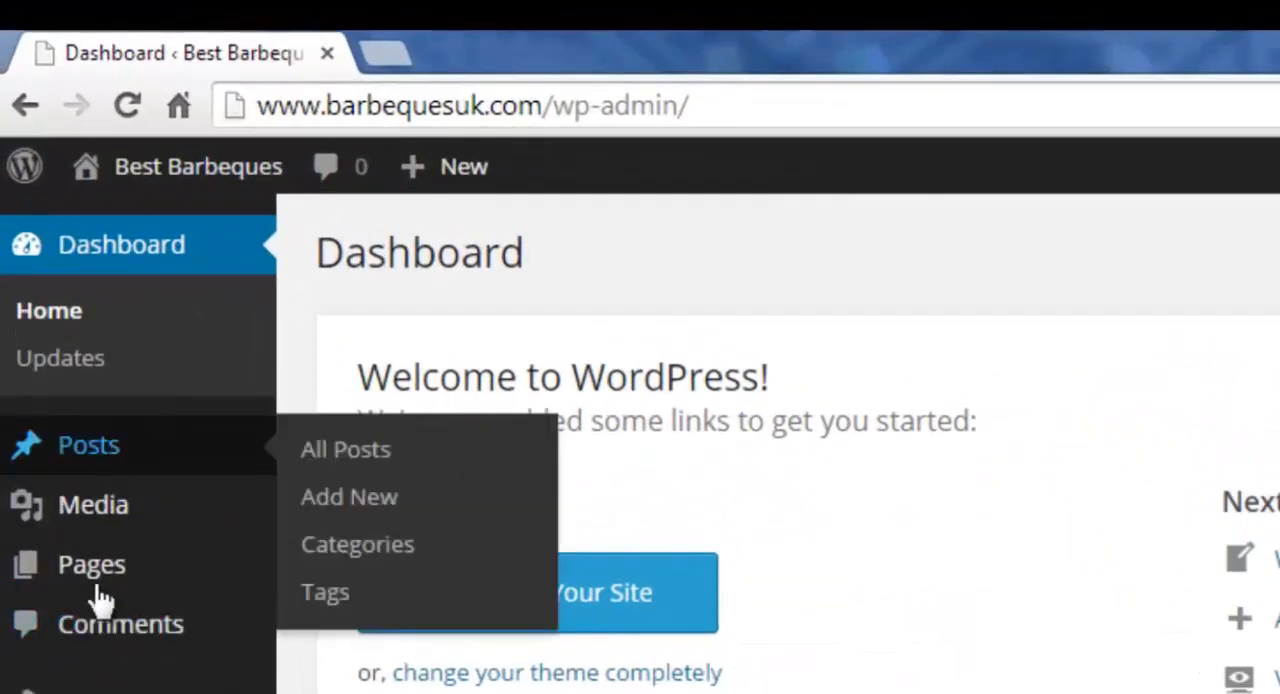
click(95, 444)
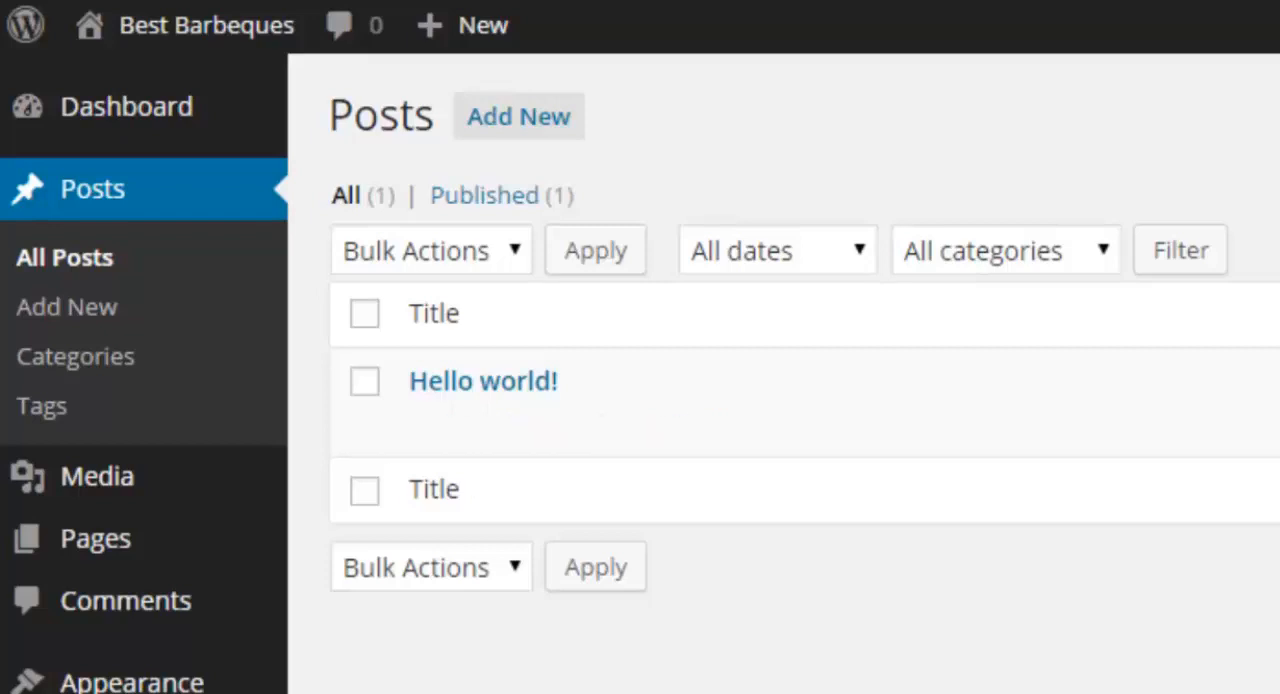
mouse_move(476, 402)
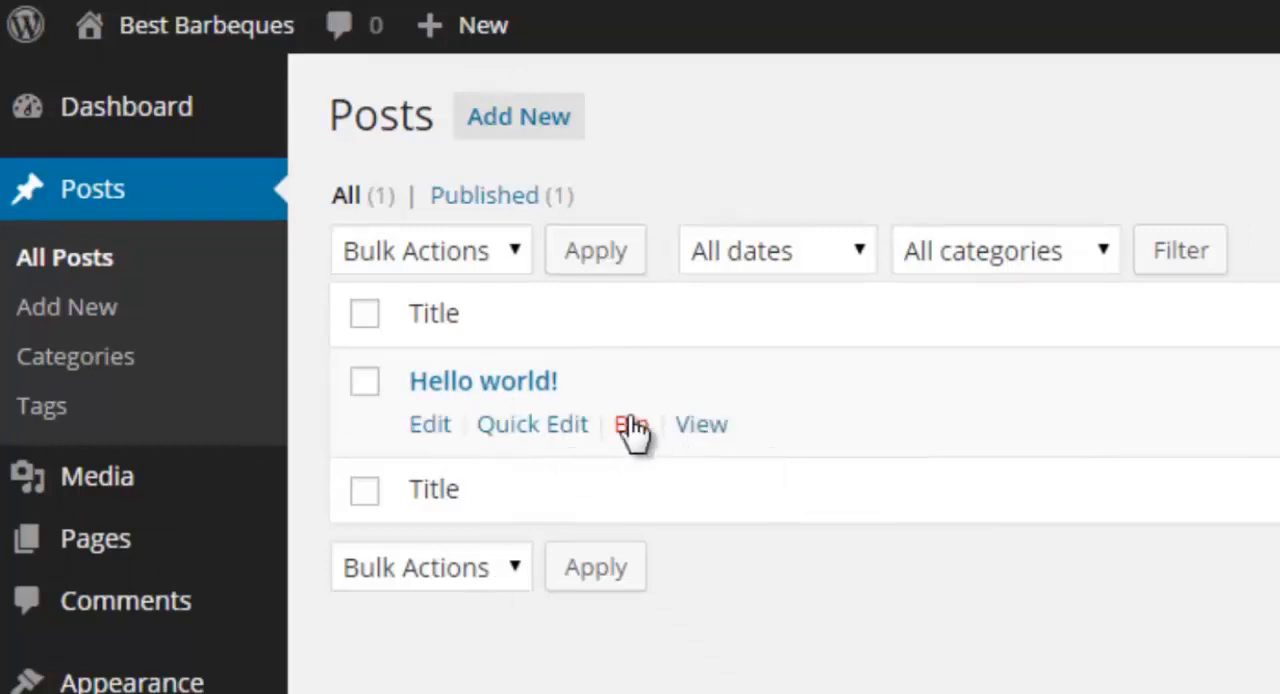
click(364, 383)
click(507, 262)
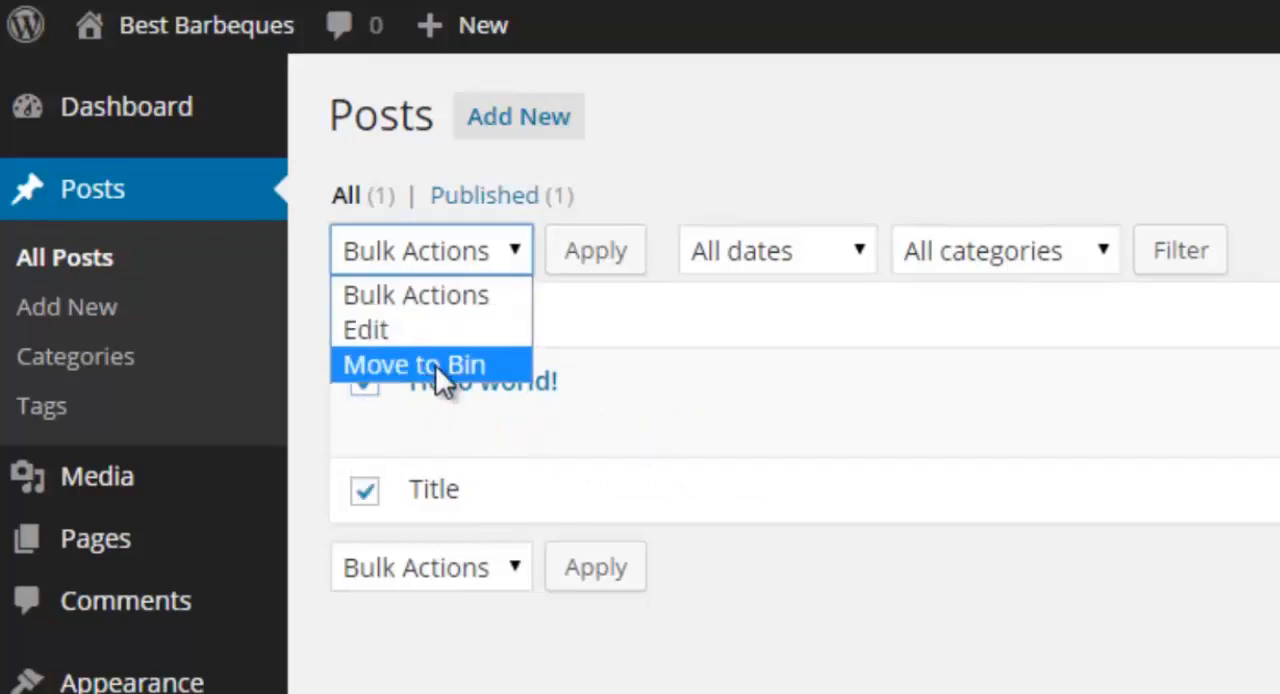
click(435, 365)
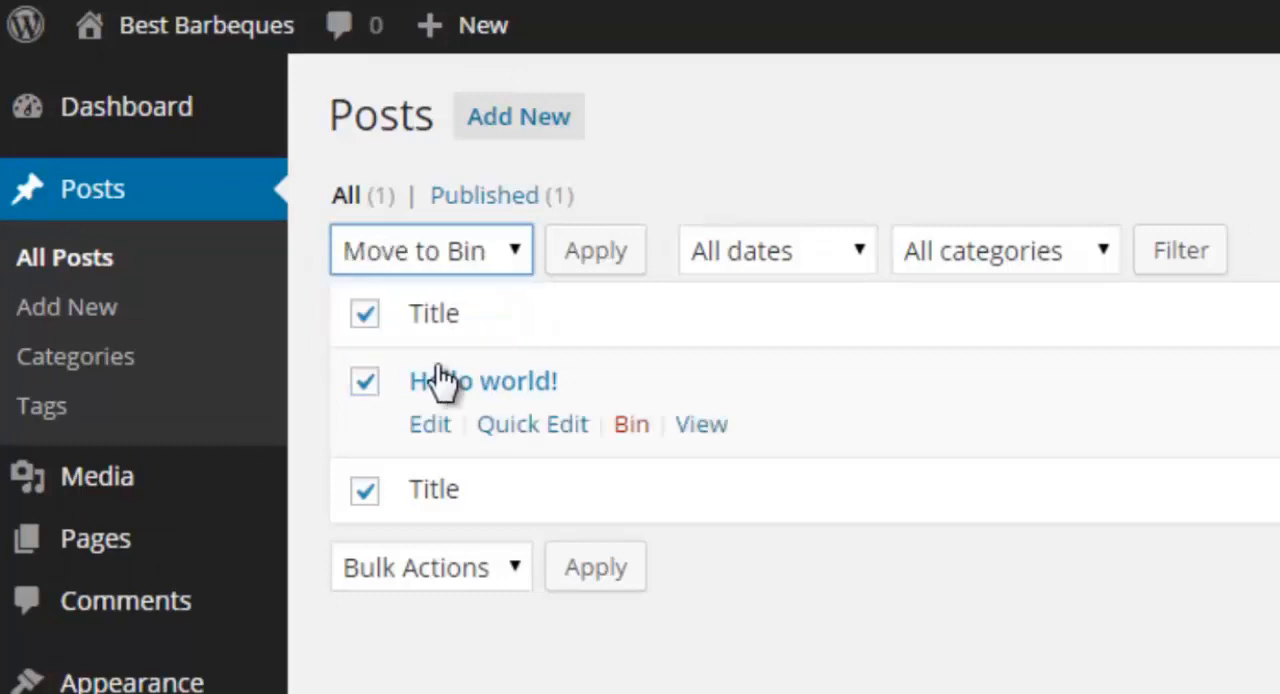
click(605, 262)
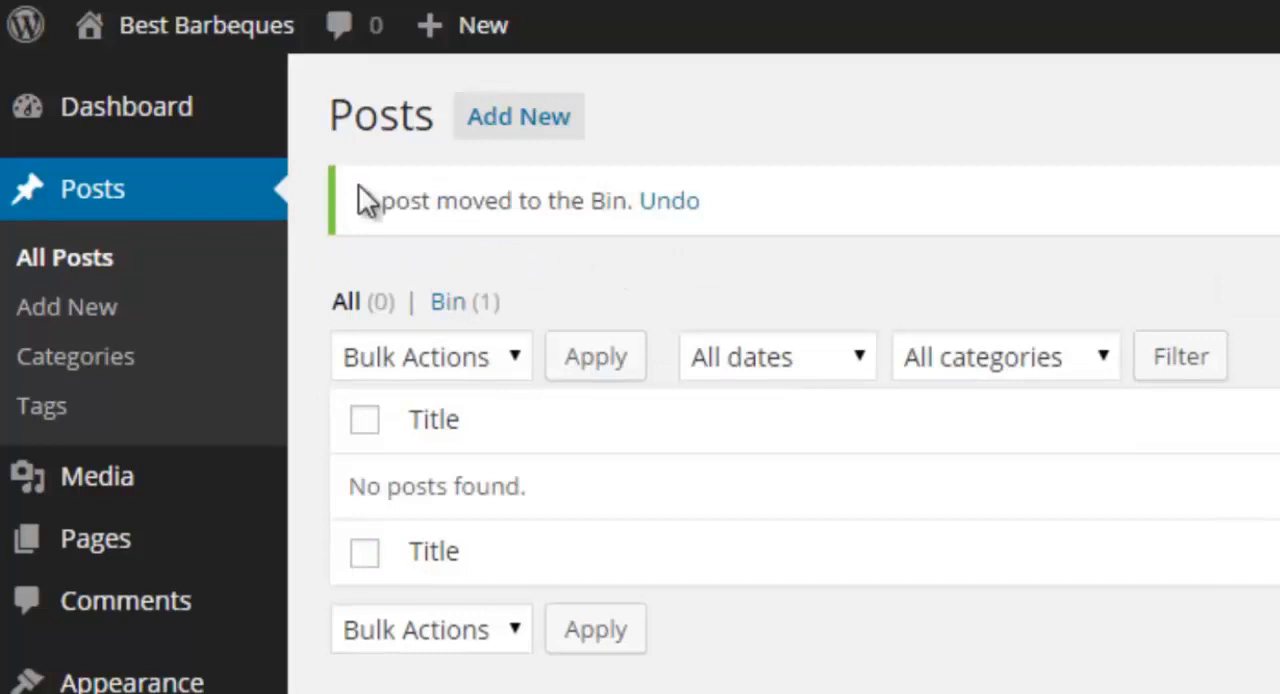
Show the binned posts and permanently delete the "Hello world!" post.
click(459, 319)
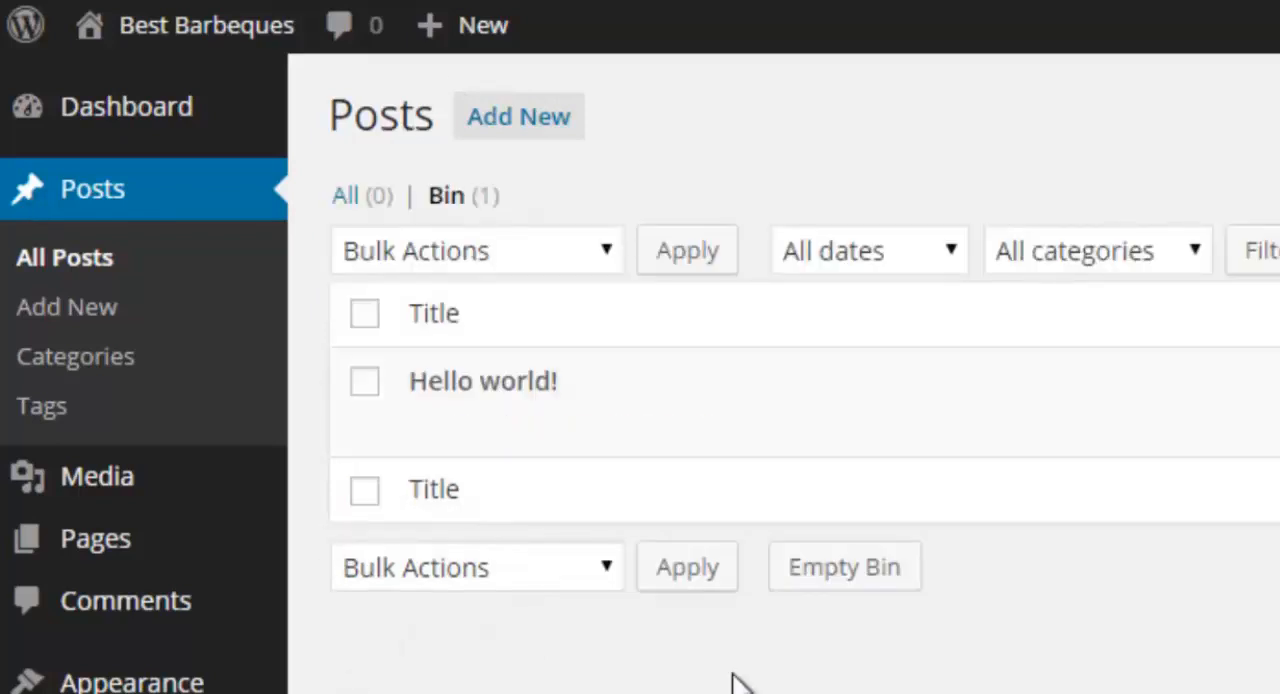
mouse_move(494, 405)
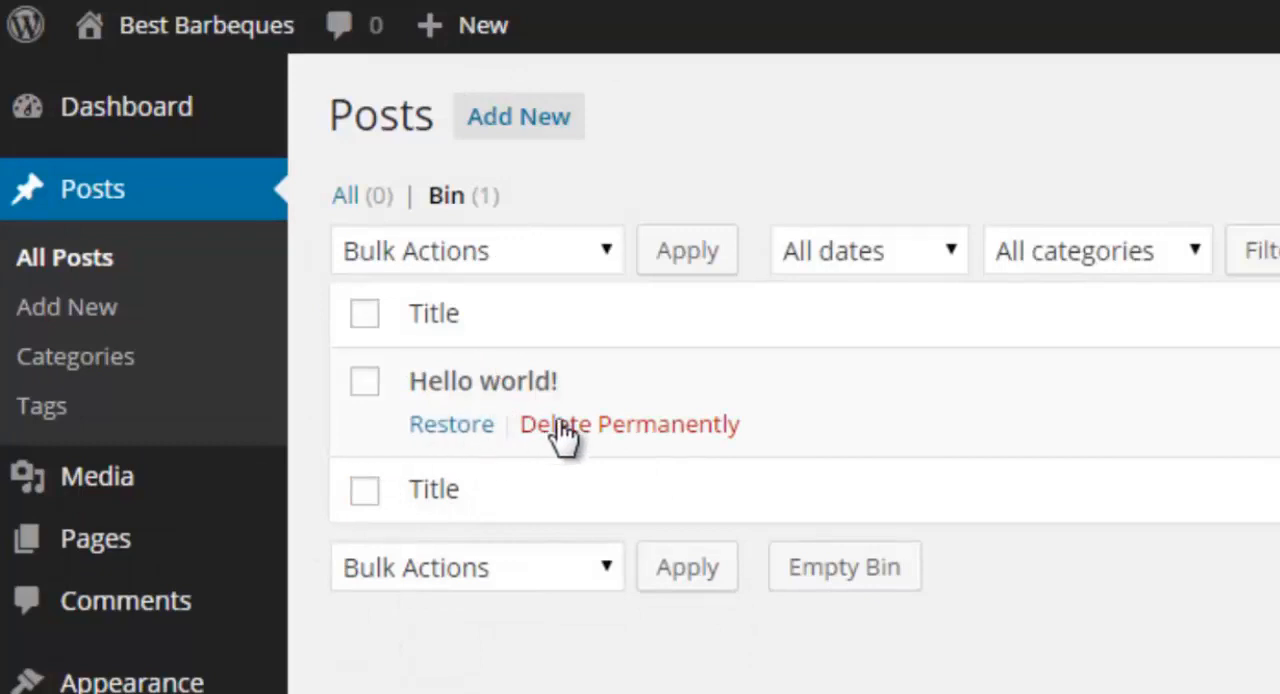
click(634, 426)
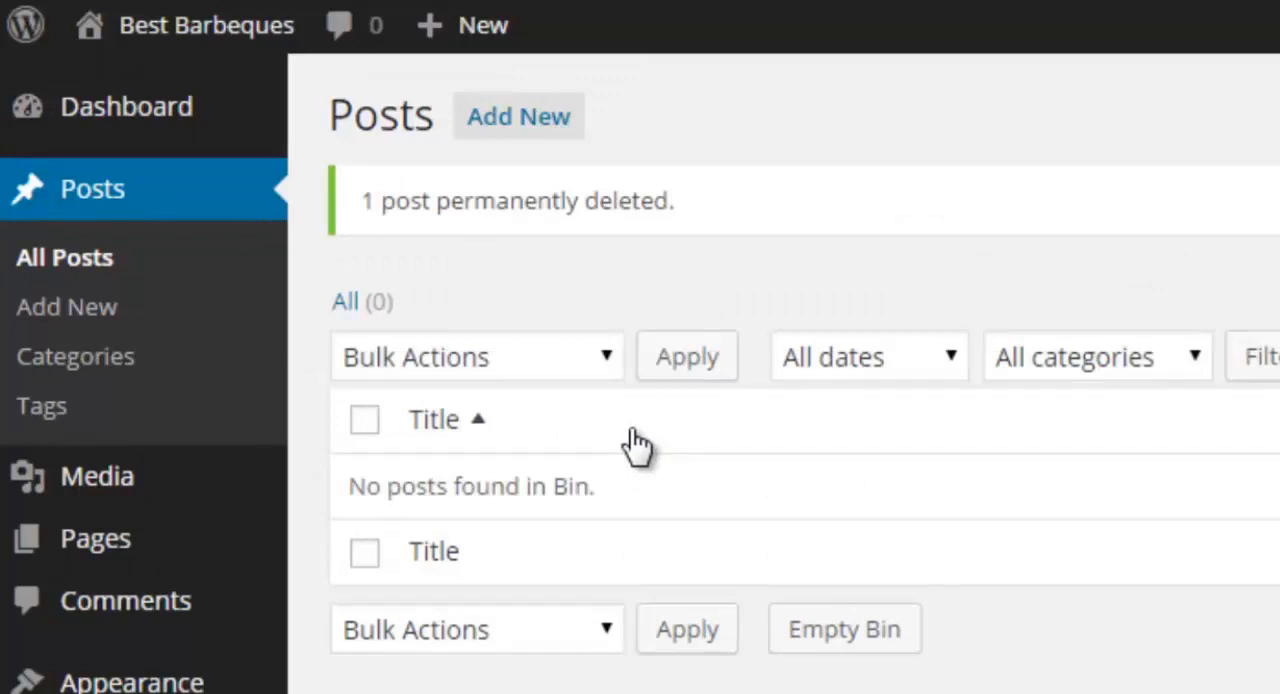
Open the list of all pages and move the "Sample Page" to the Bin.
mouse_move(108, 568)
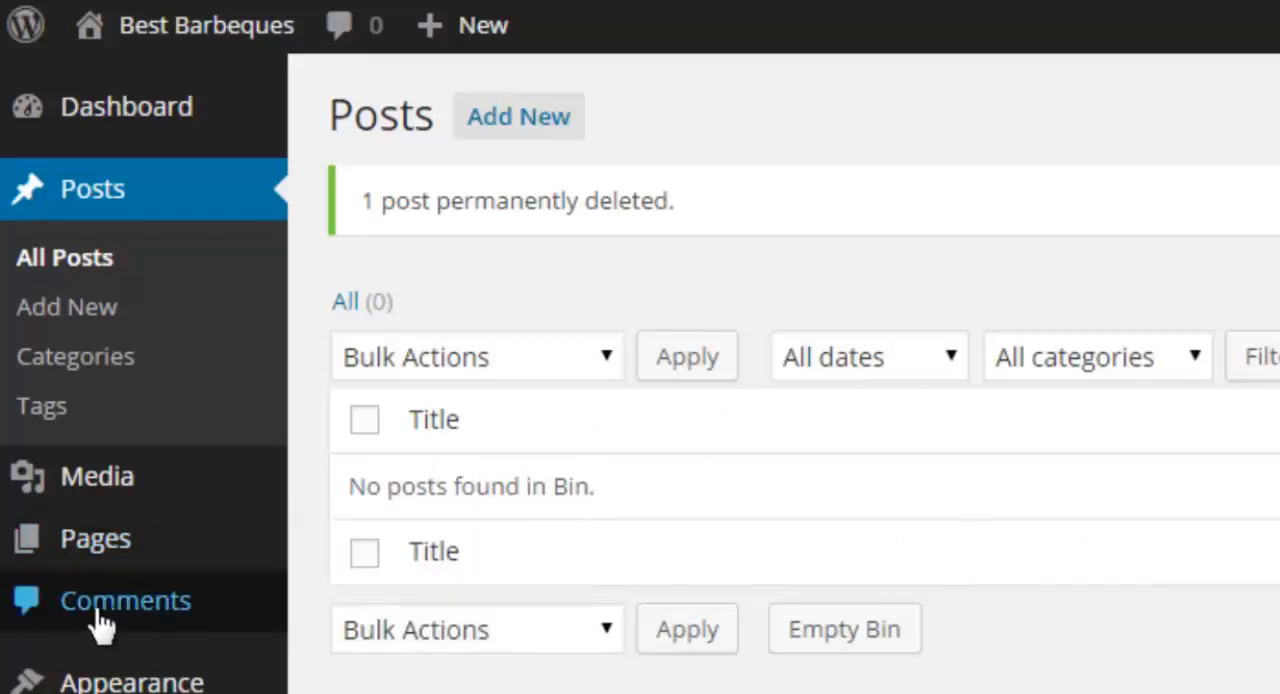
mouse_move(108, 540)
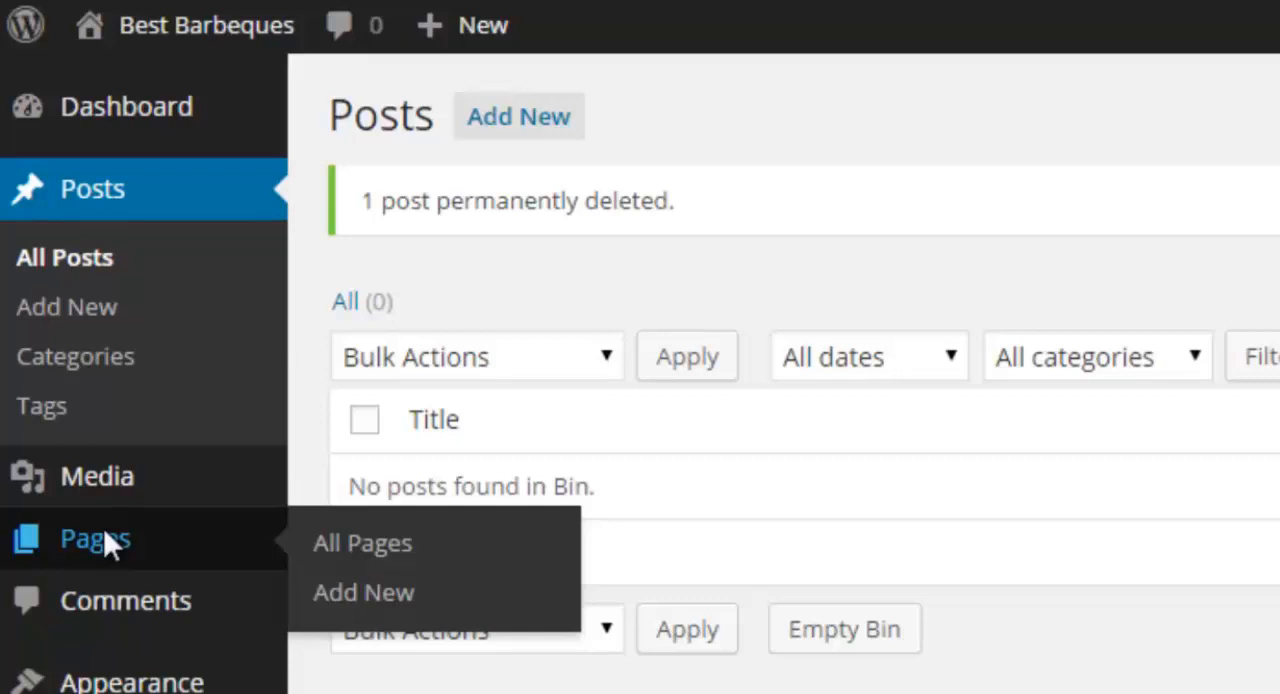
click(103, 540)
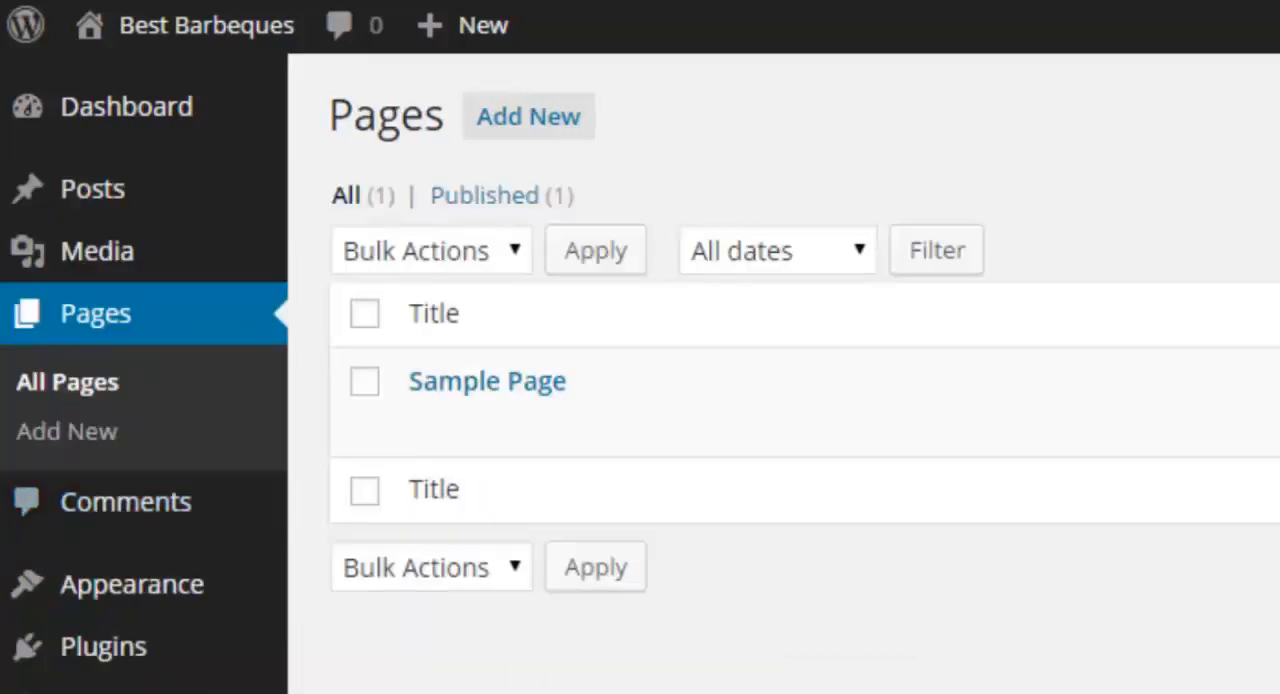
mouse_move(508, 402)
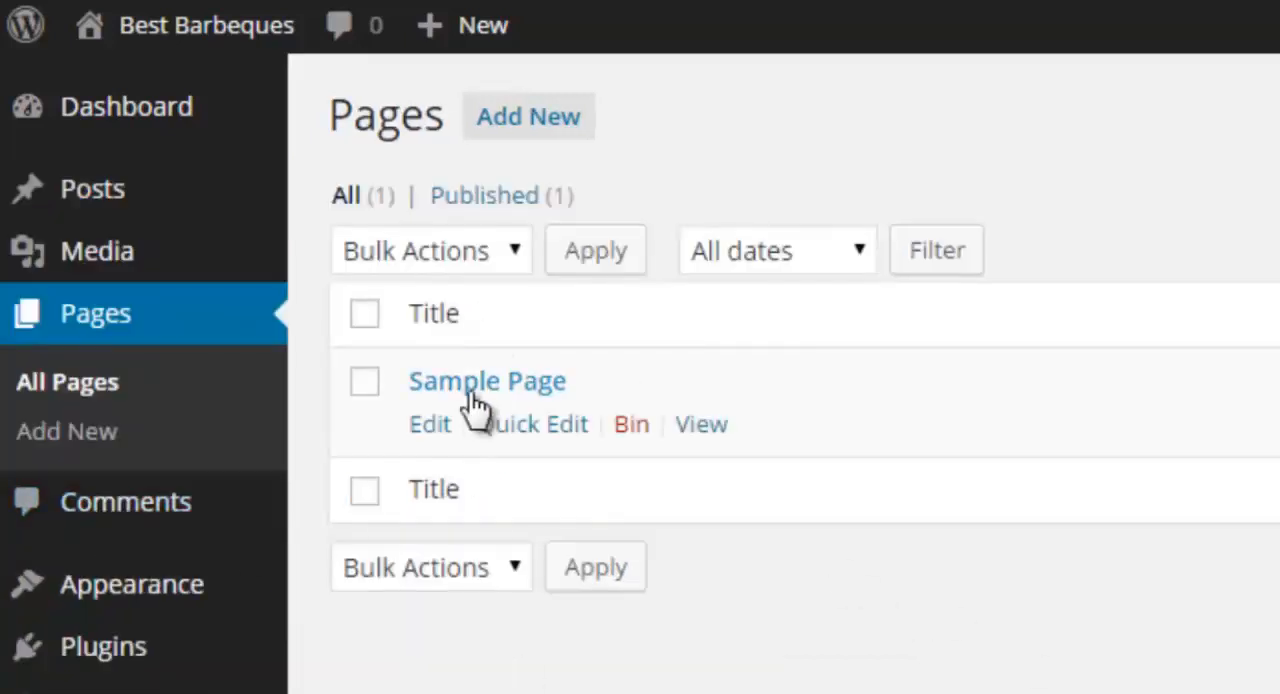
click(632, 425)
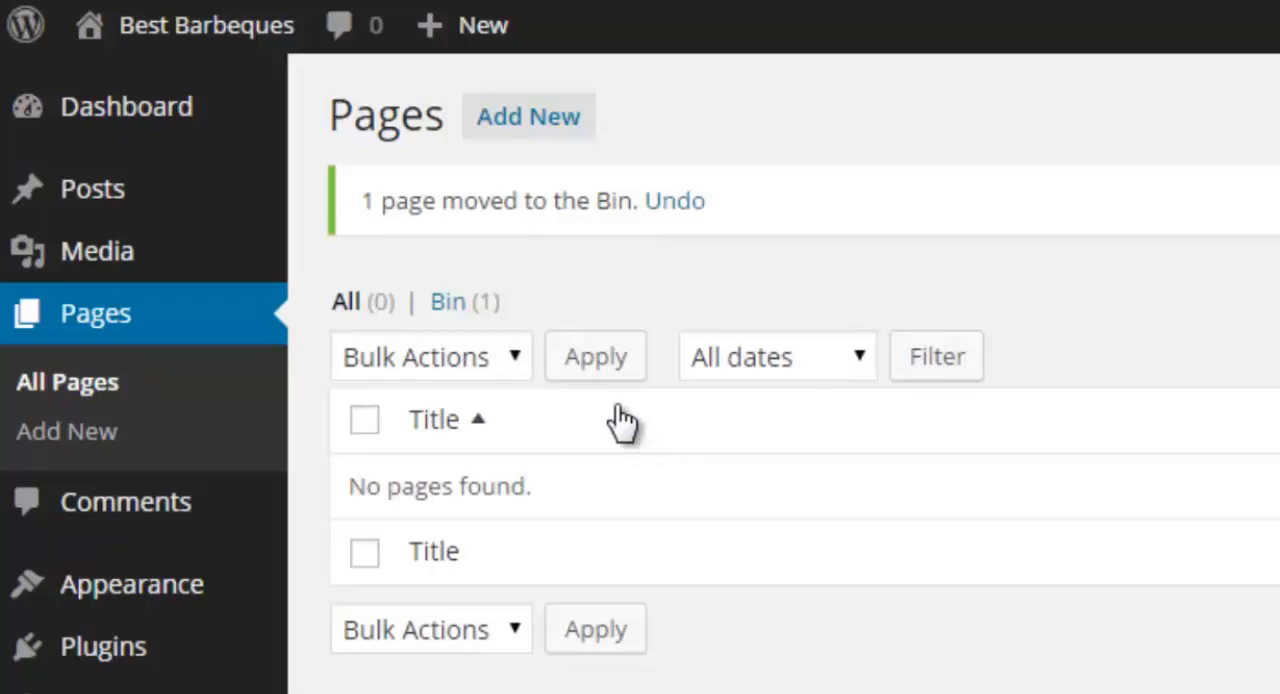
Show the binned pages and permanently delete the "Sample Page".
click(450, 305)
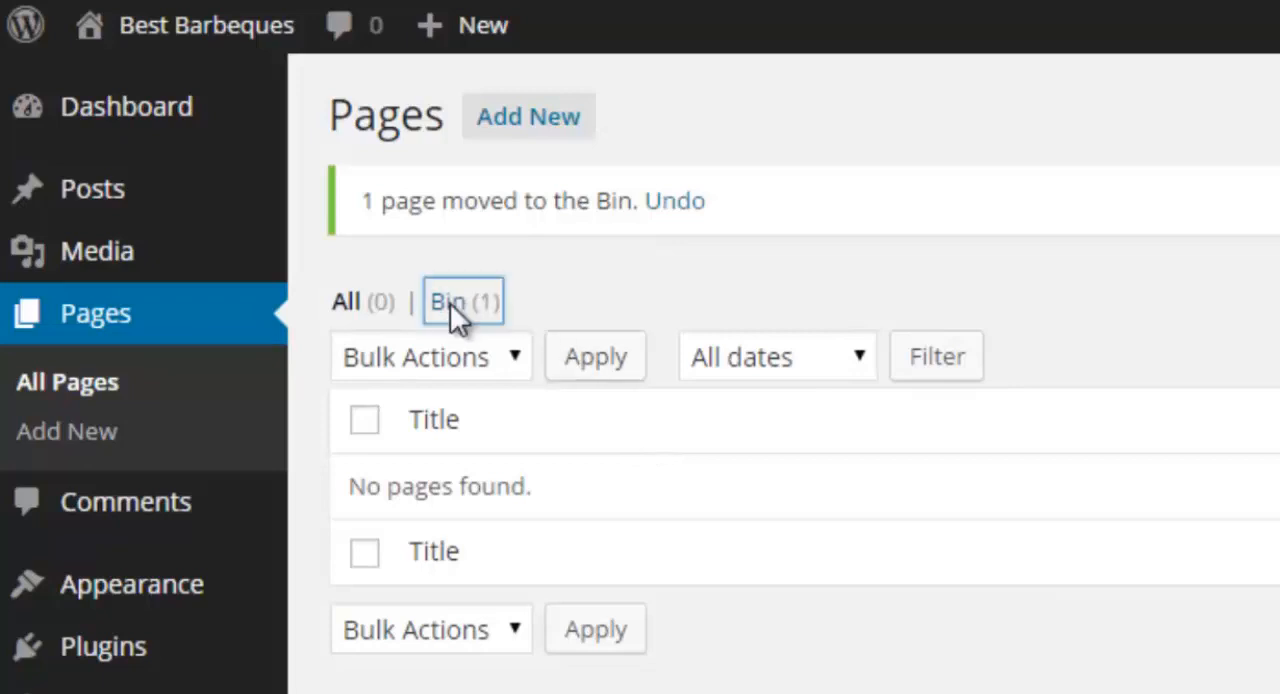
mouse_move(413, 360)
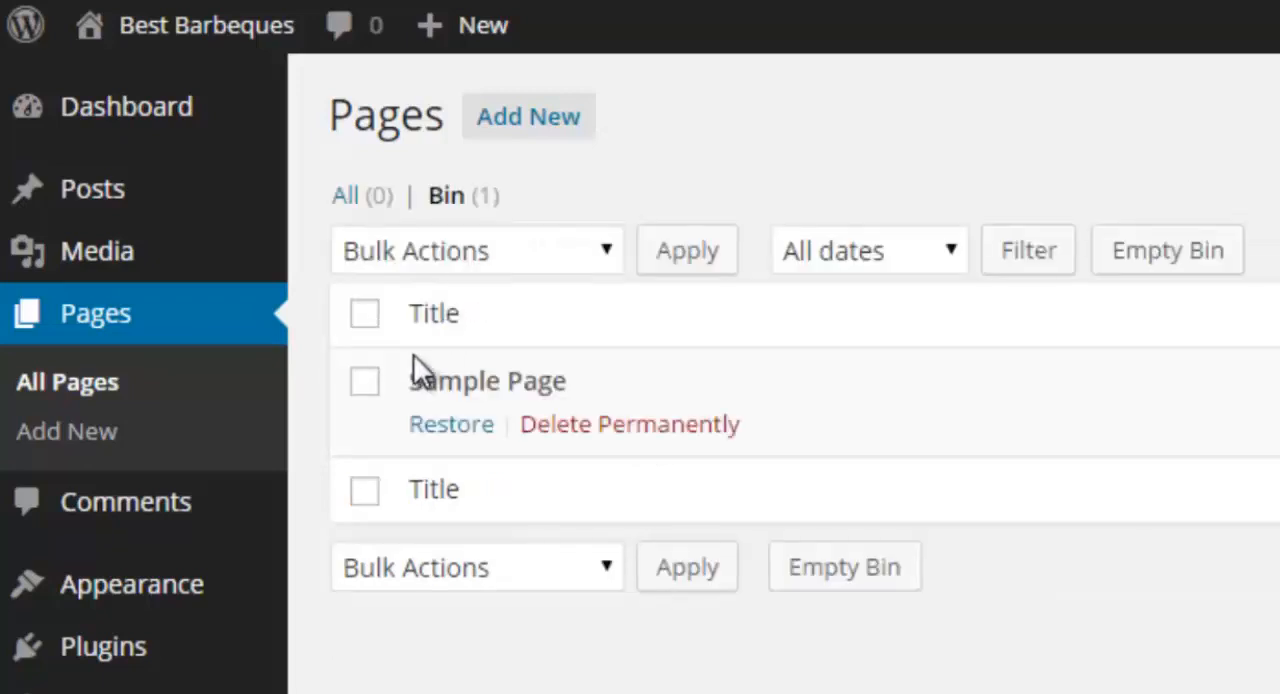
click(670, 425)
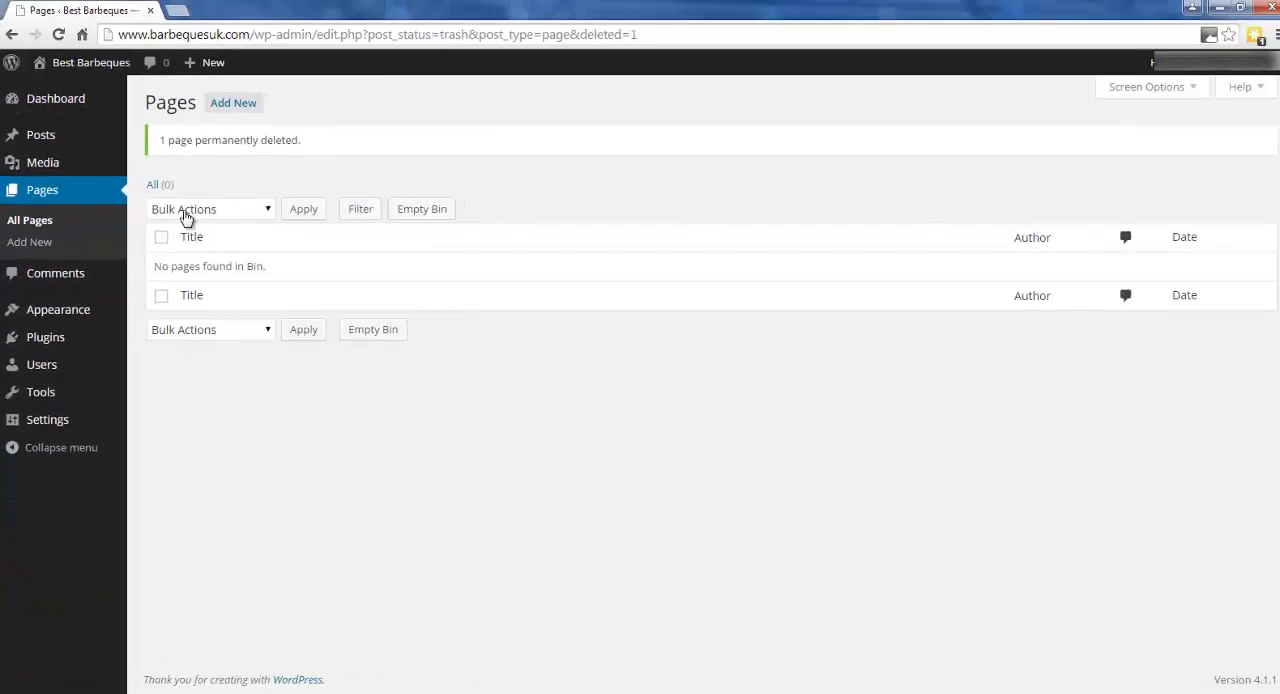
Check the live site's front page after the deletions and return to the Pages admin screen.
click(94, 64)
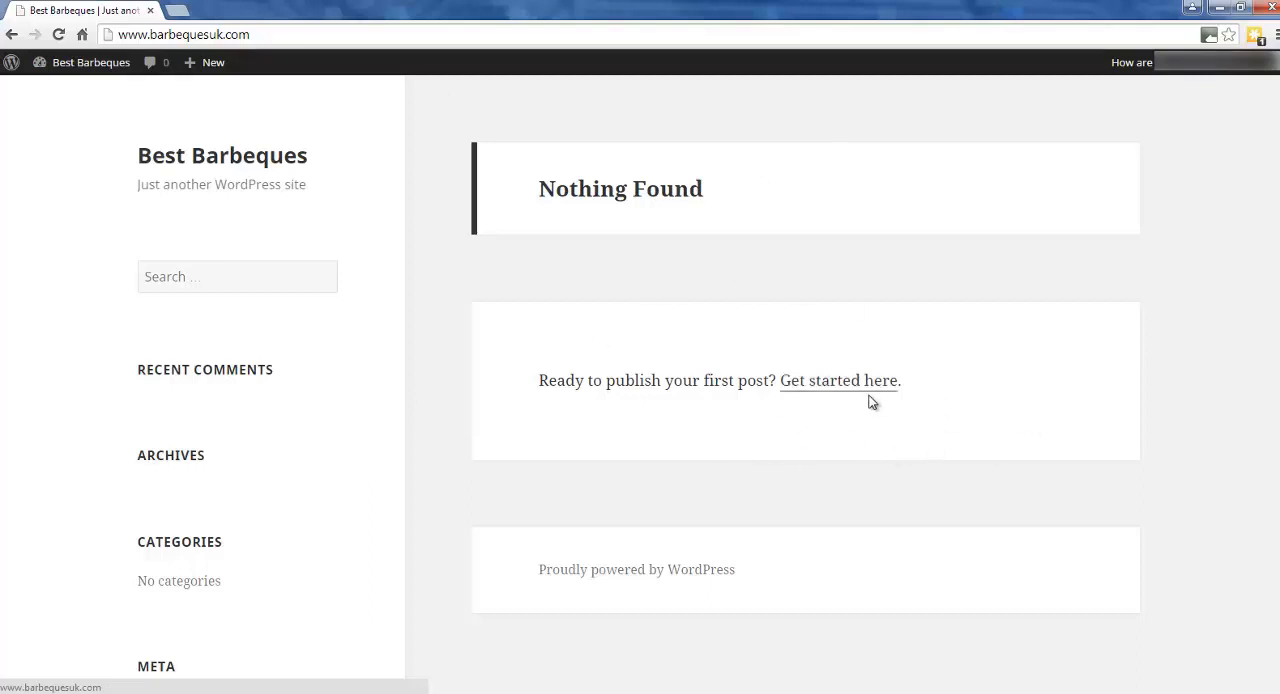
click(11, 35)
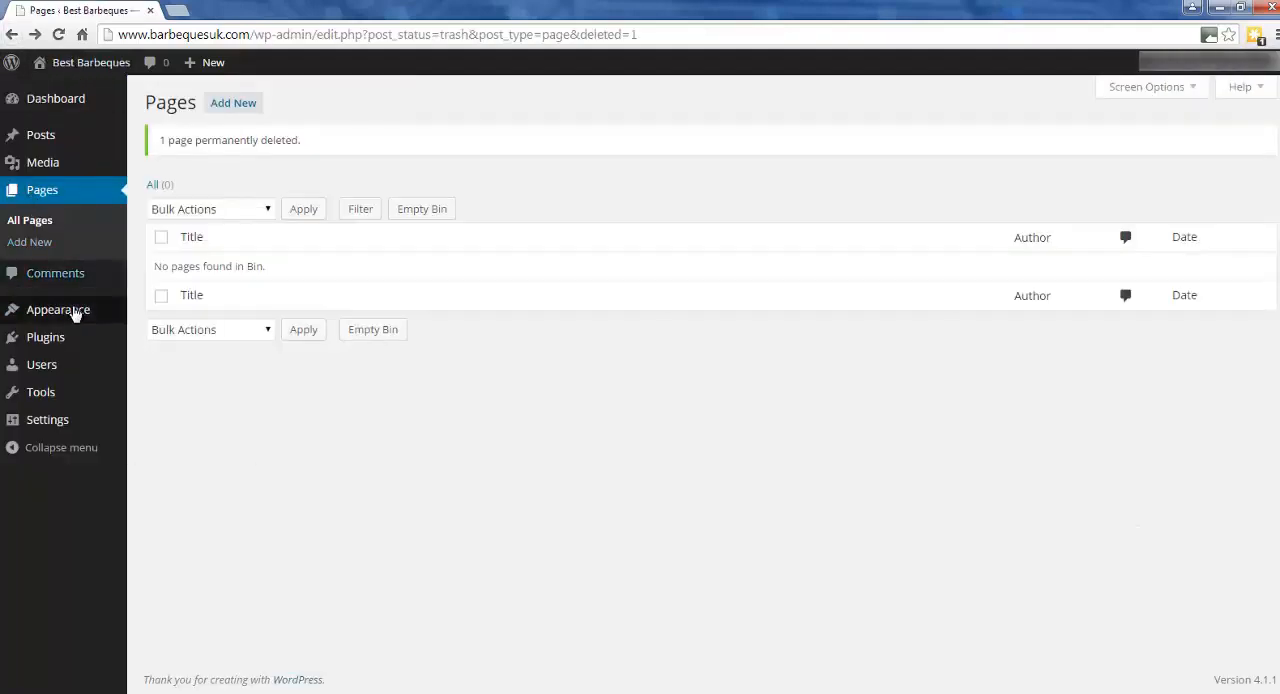
mouse_move(75, 314)
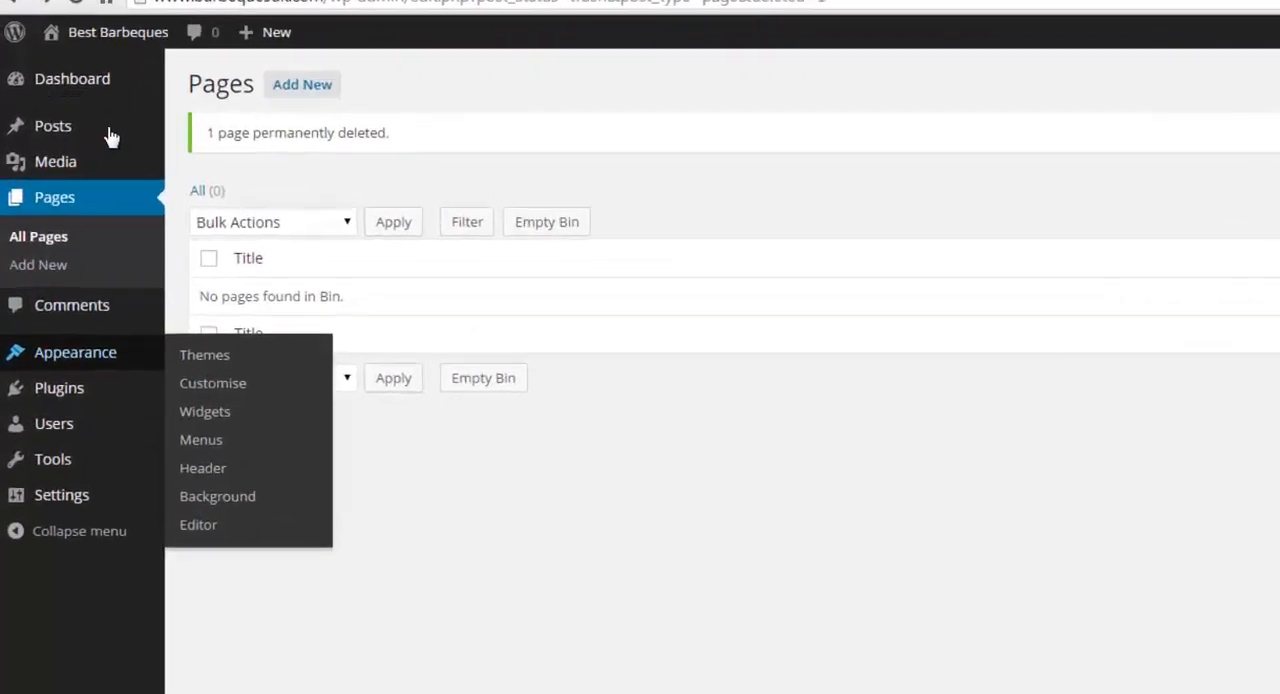
mouse_move(54, 139)
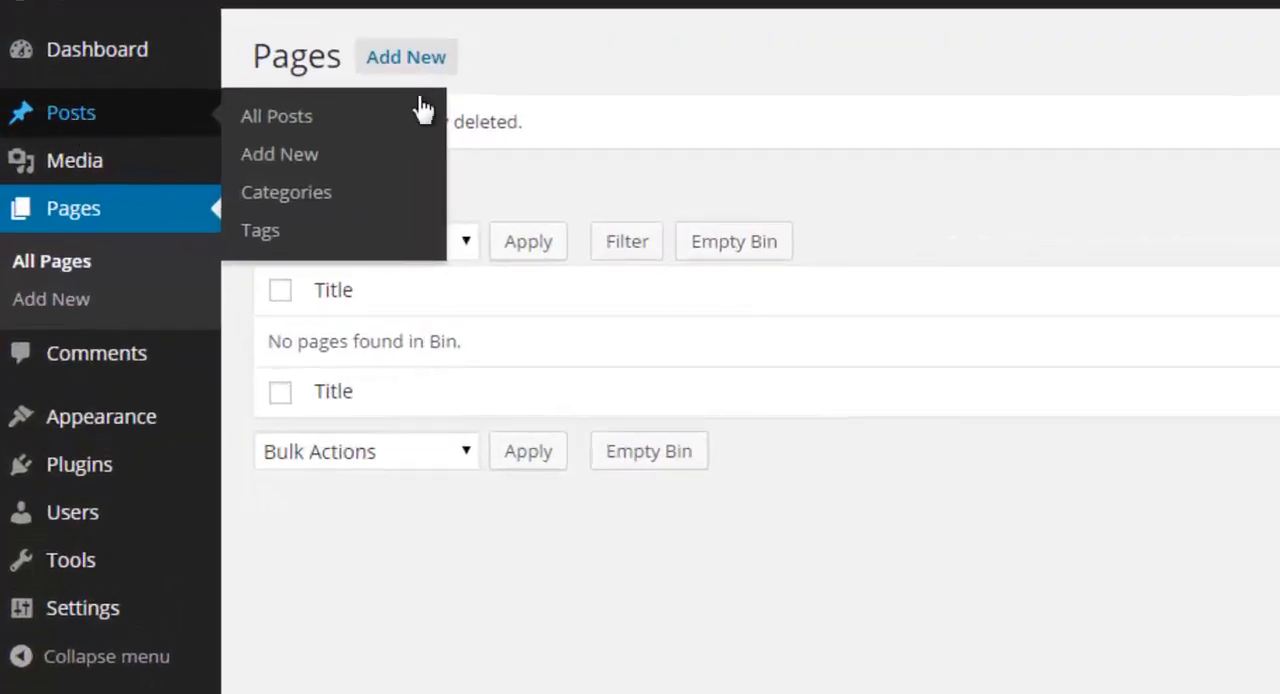
mouse_move(80, 171)
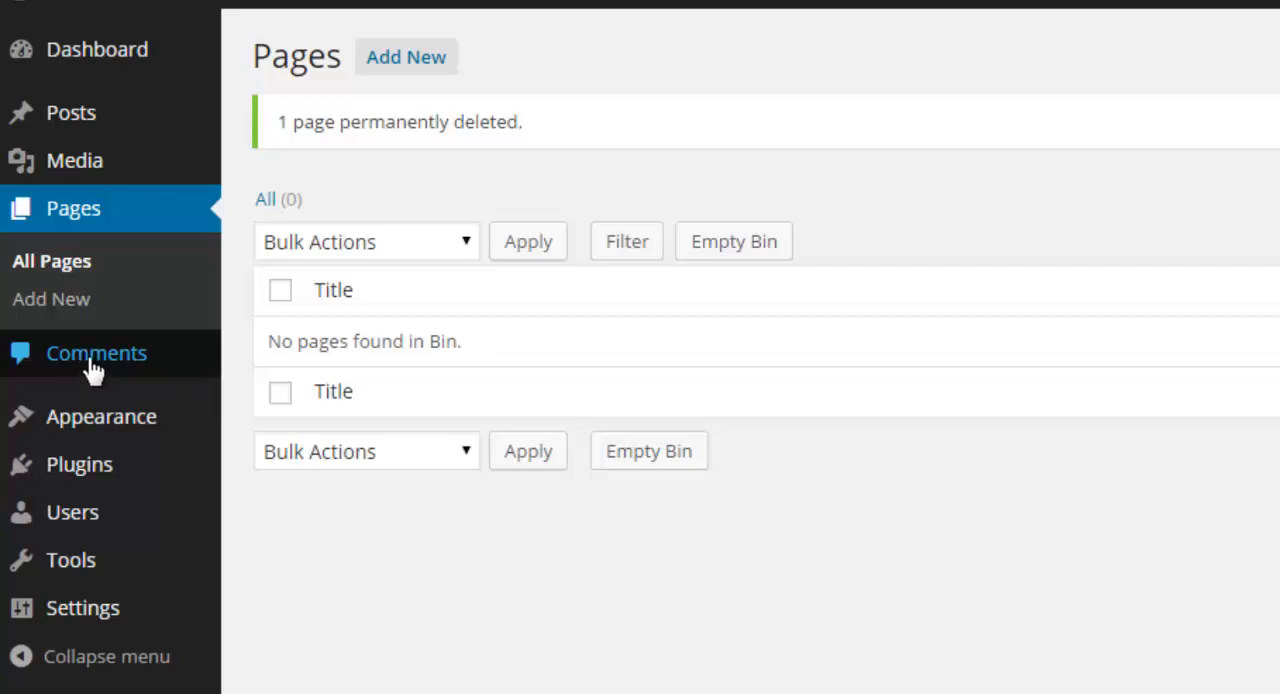
mouse_move(78, 435)
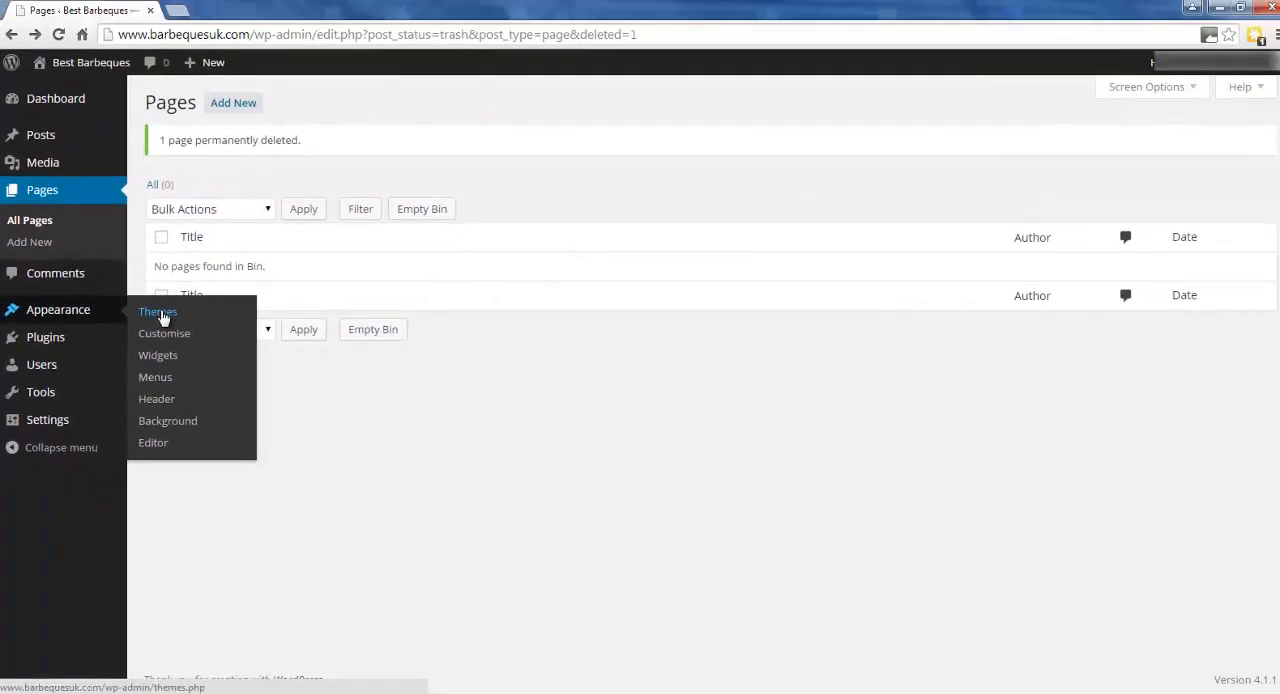
Open the installed themes, view a live preview of the Twenty Fourteen theme and close the preview without activating it.
click(160, 316)
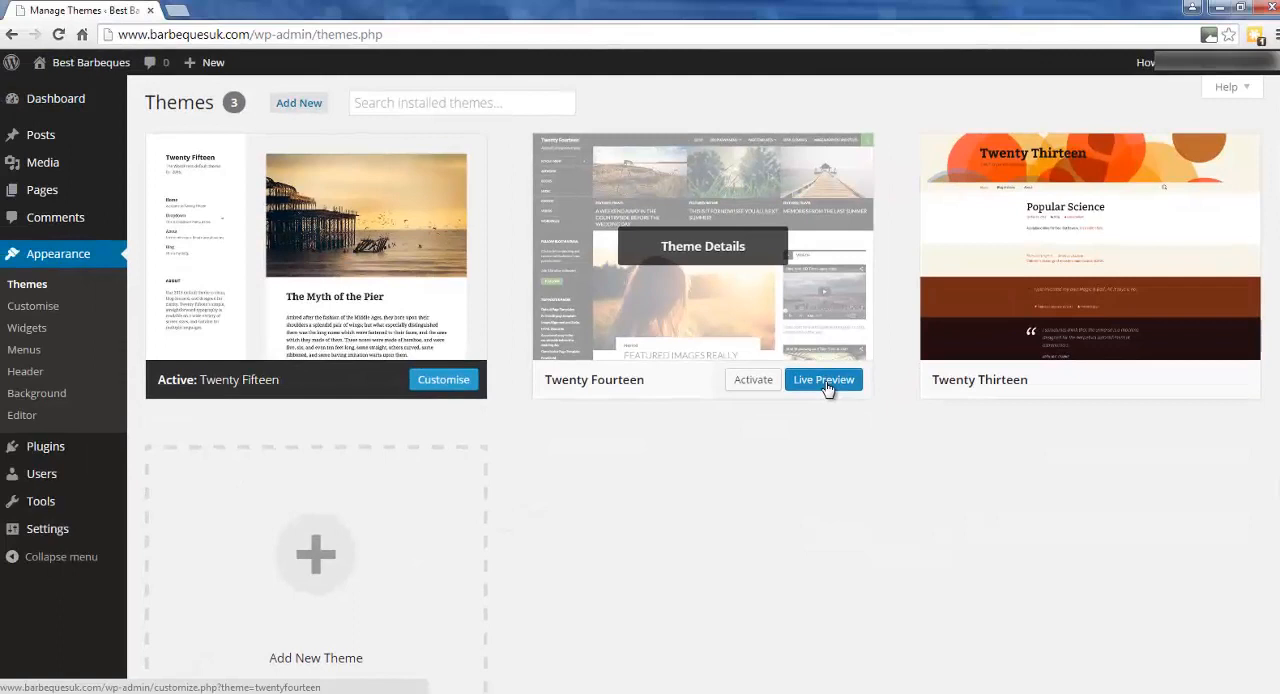
click(826, 386)
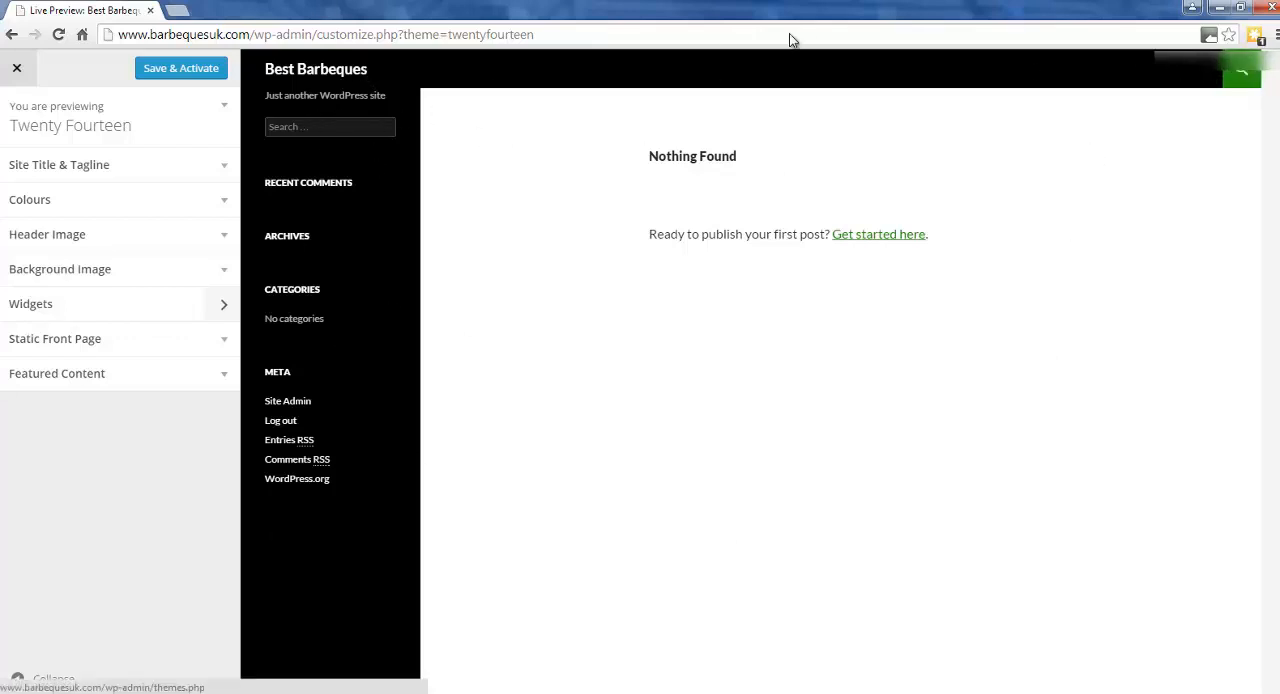
click(18, 72)
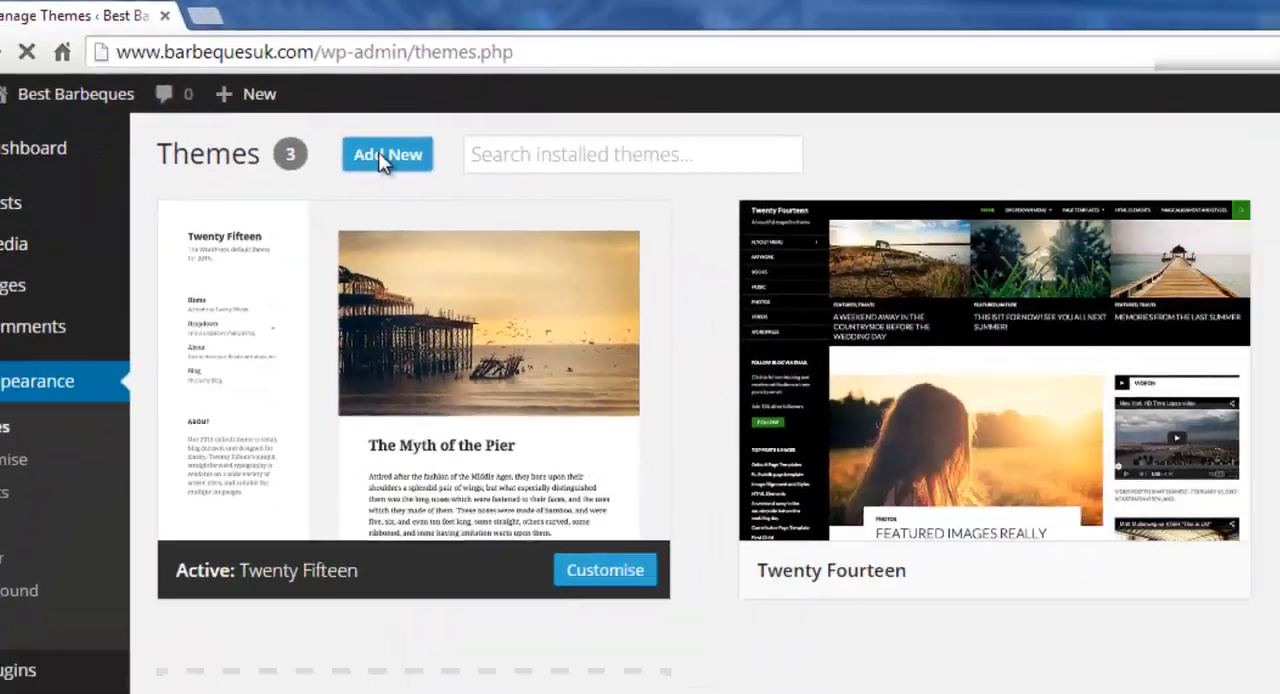
Open the screen for adding new themes and browse through the featured themes.
click(625, 305)
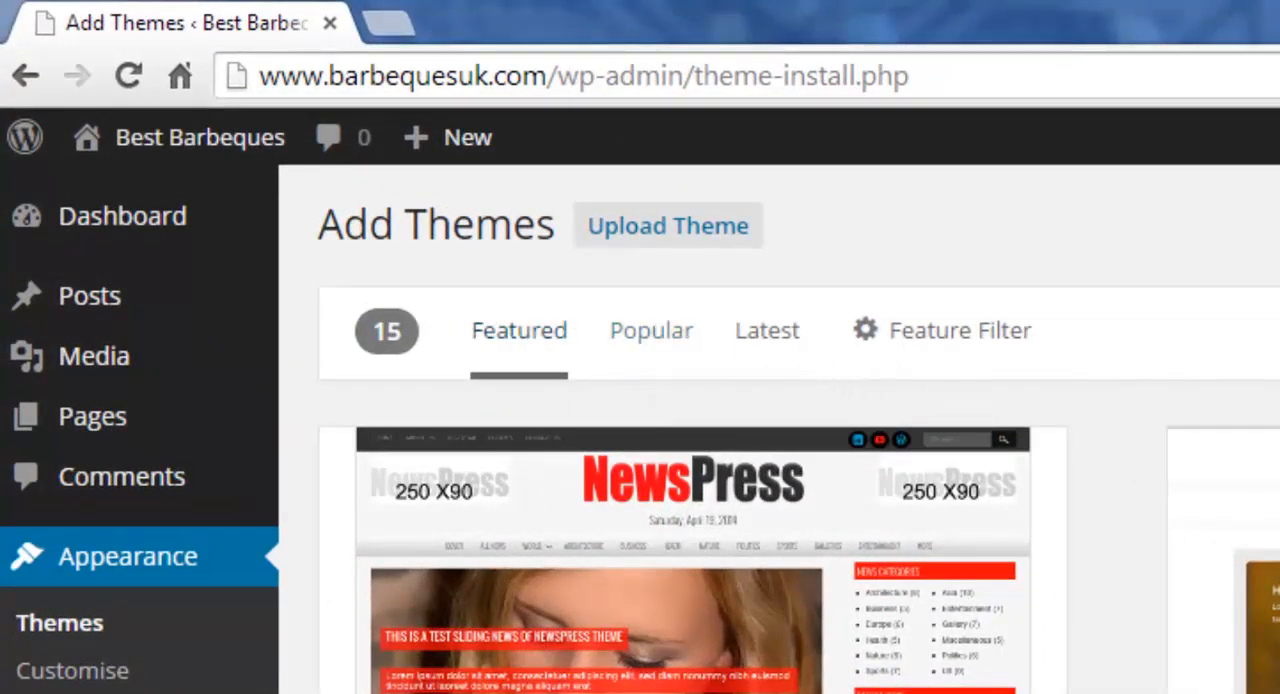
scroll(990, 315, down, 10)
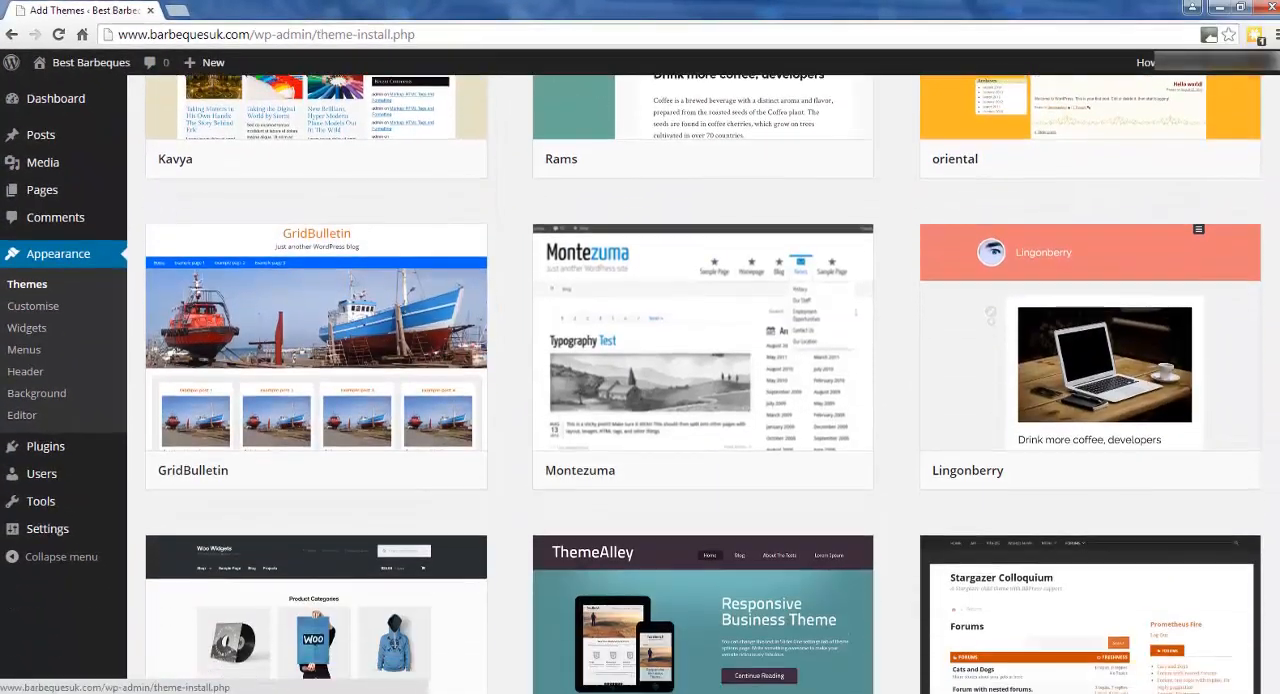
scroll(990, 315, down, 3)
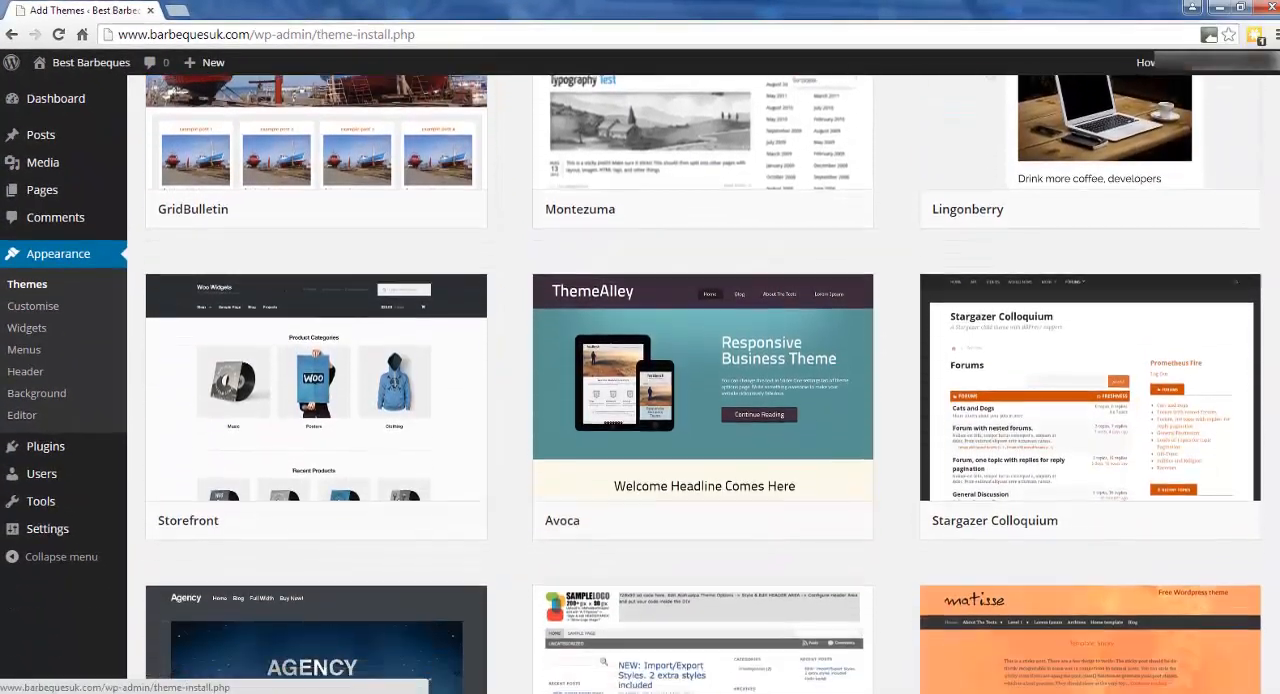
scroll(703, 383, down, 2)
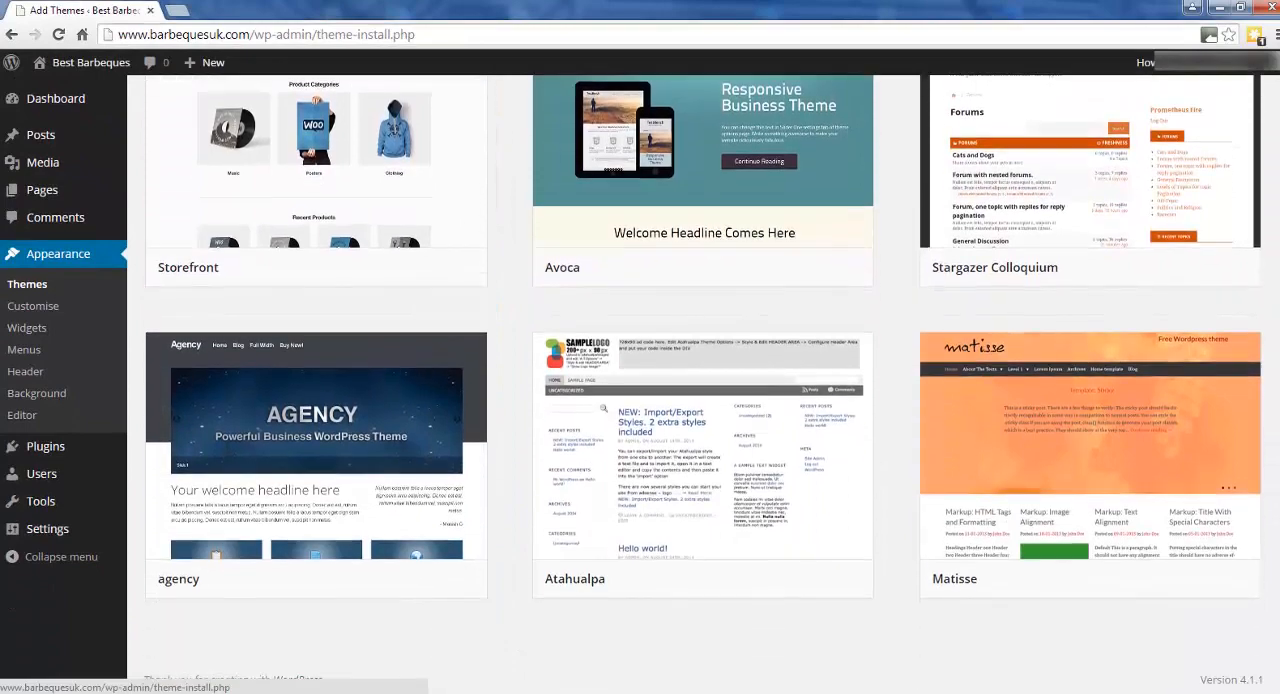
scroll(703, 383, up, 15)
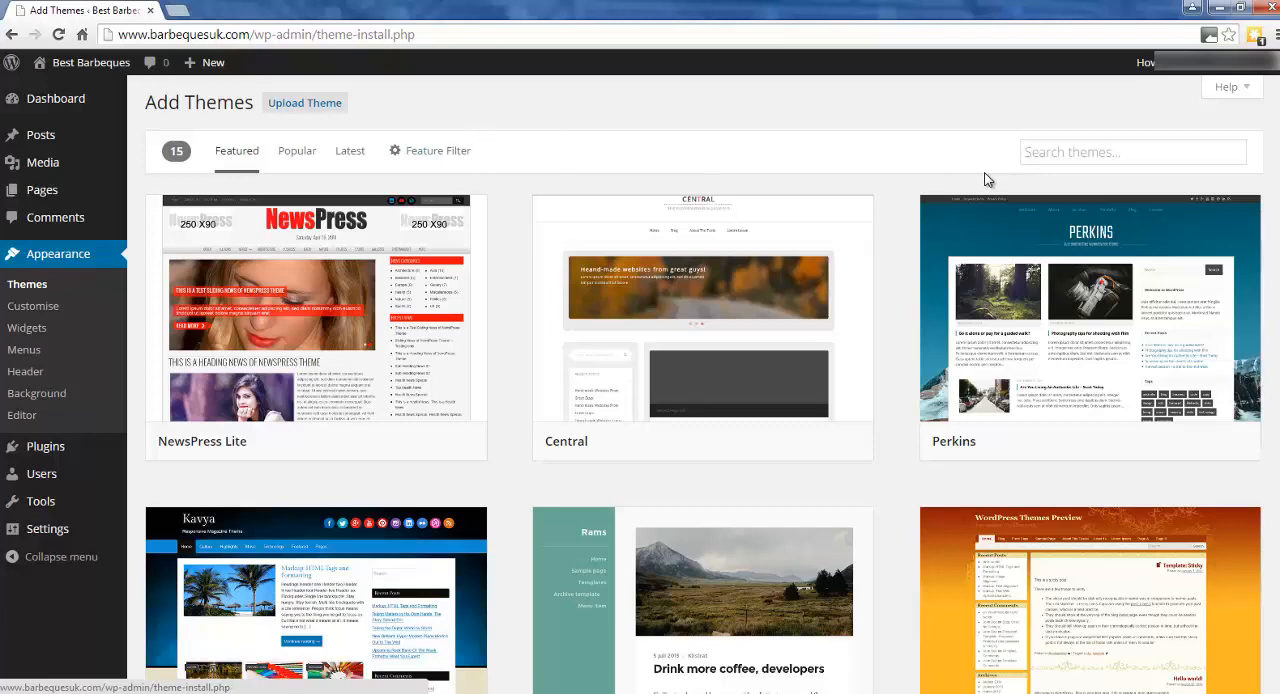
Search the available themes for "radiate", and install and activate the Radiate theme.
click(1040, 152)
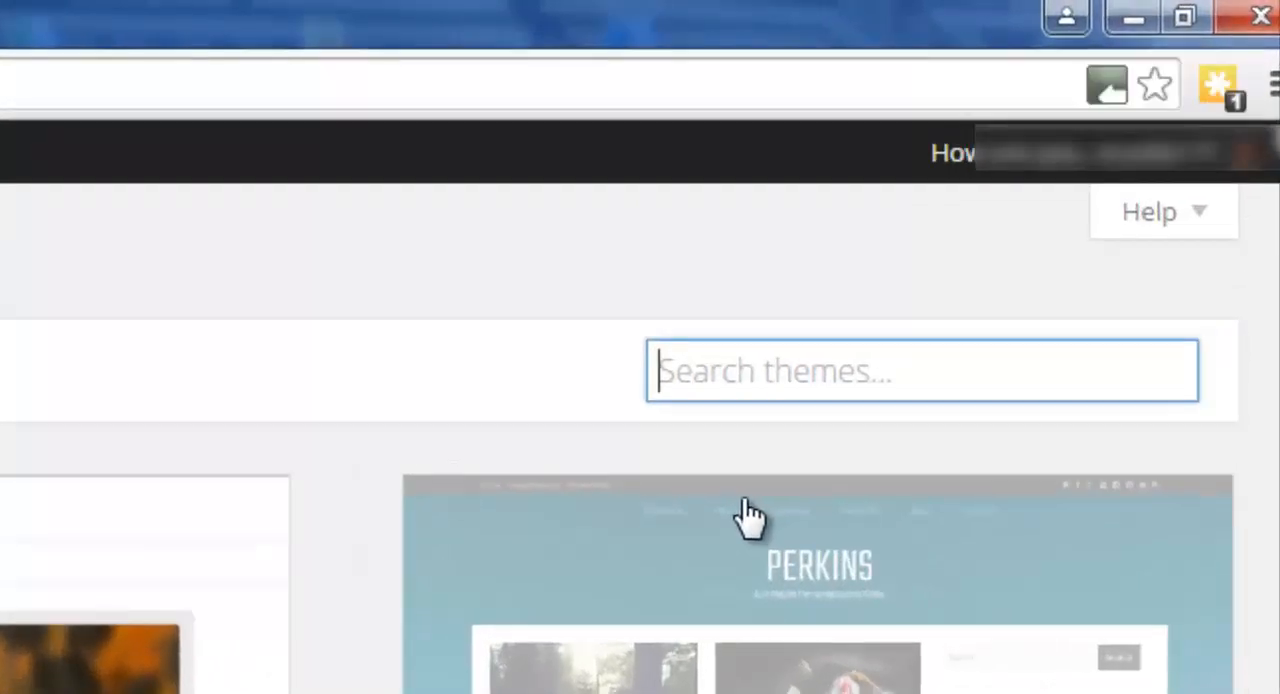
text(radiate)
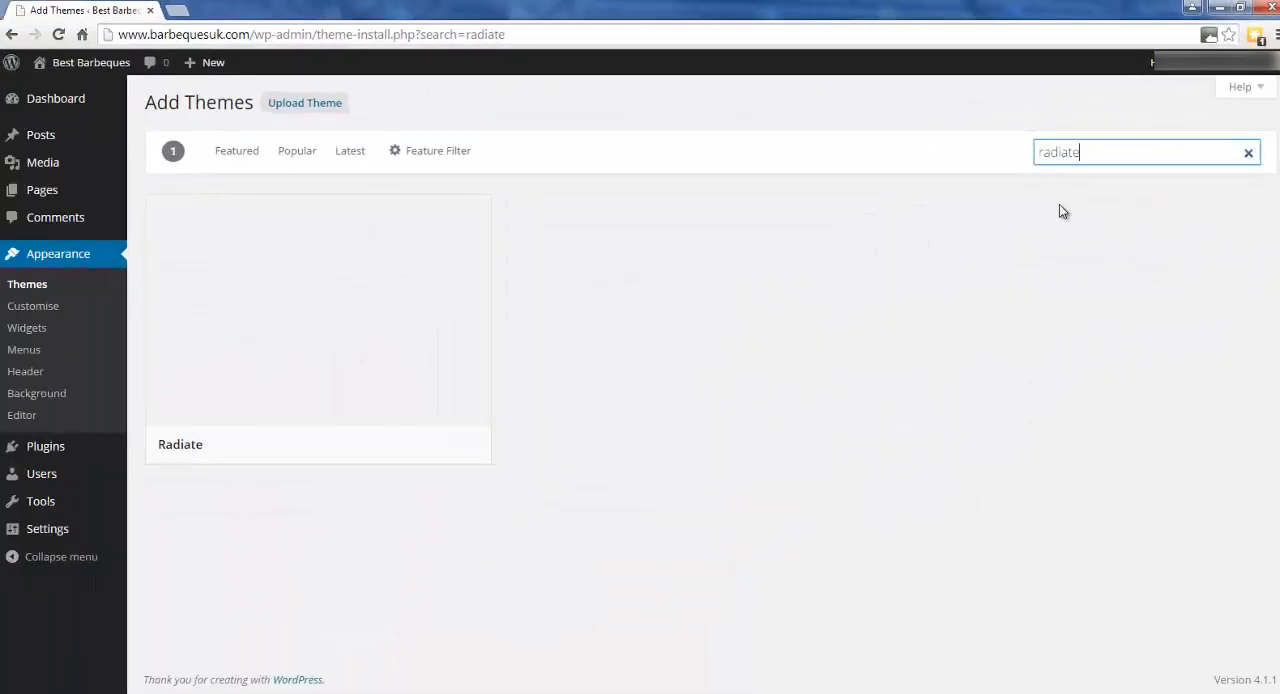
mouse_move(456, 466)
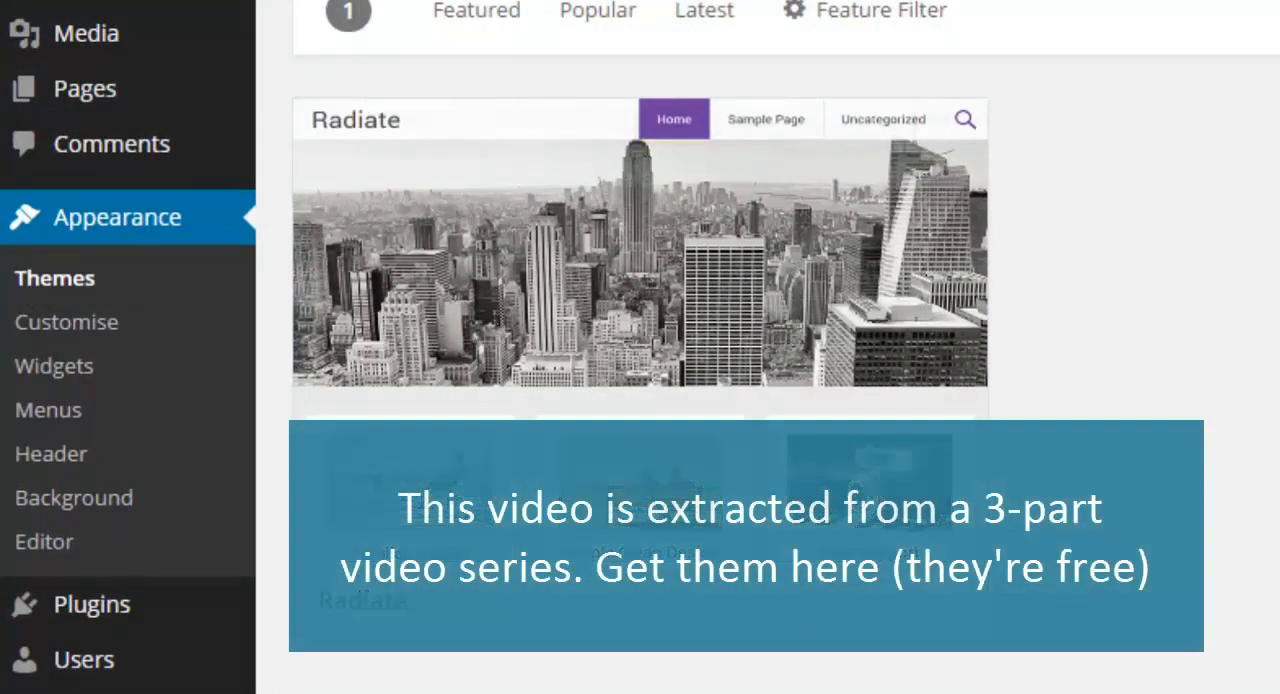
mouse_move(451, 314)
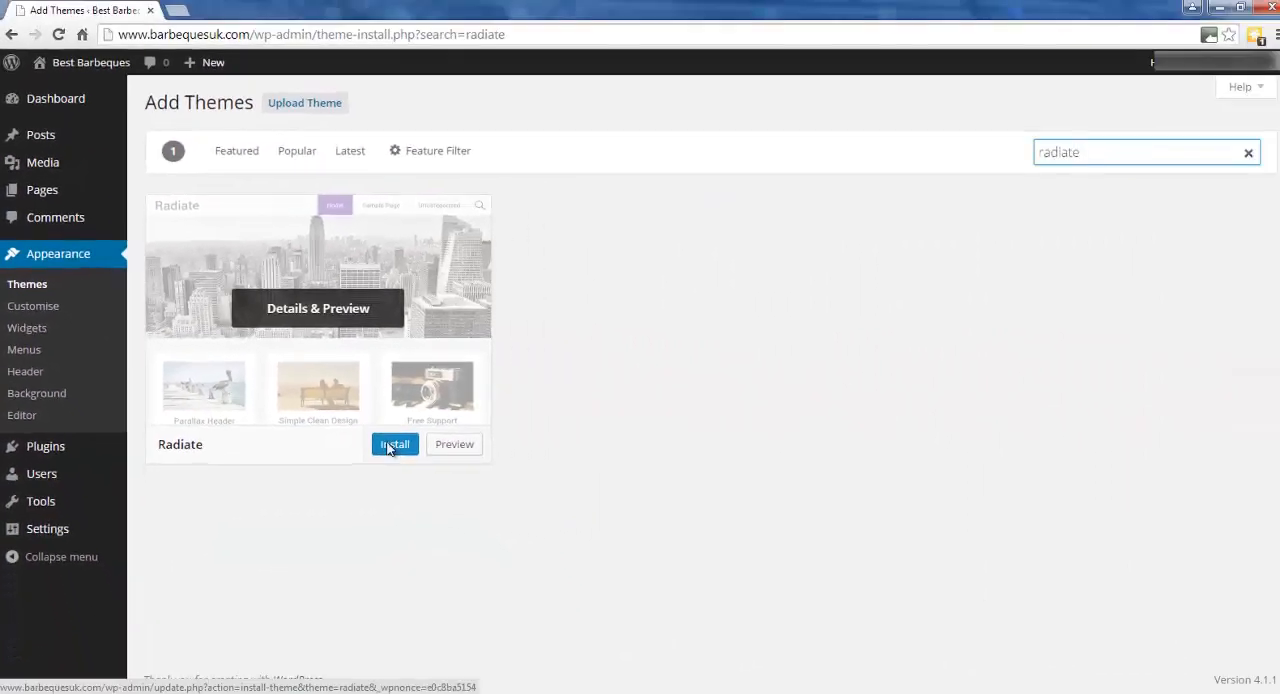
click(507, 497)
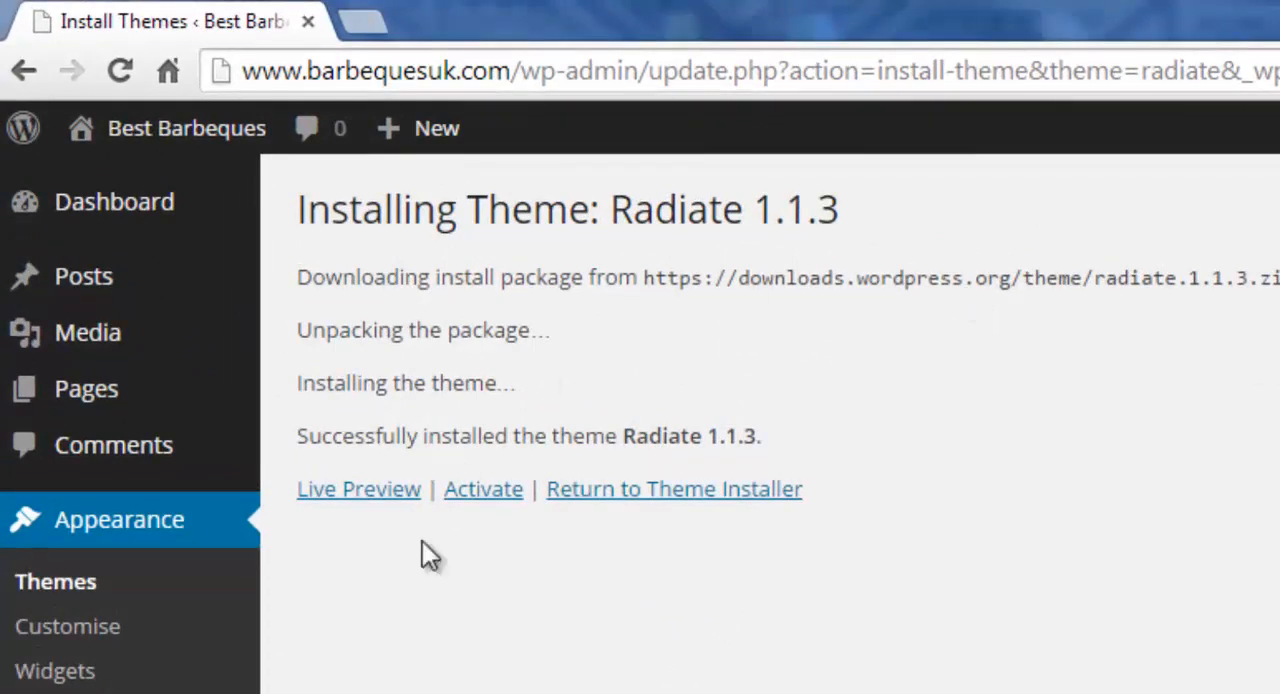
click(489, 494)
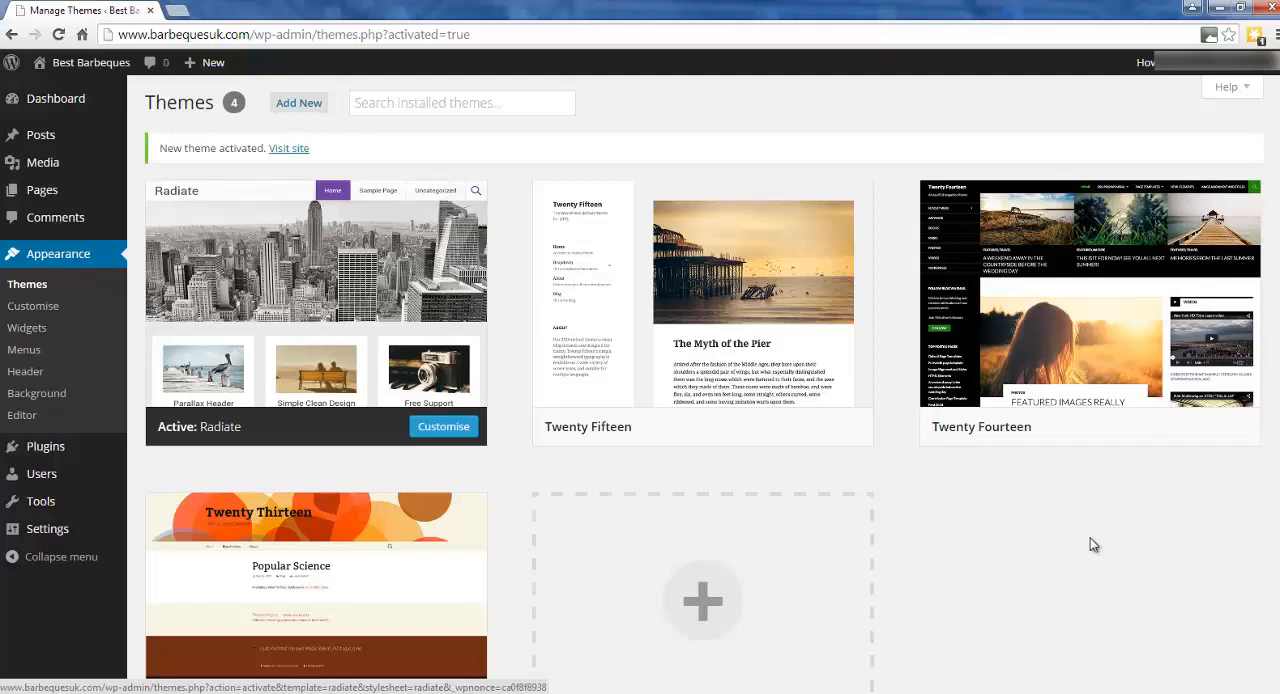
Look over the installed themes, examine the site's preview in the Radiate theme's customiser and close the customiser.
scroll(1014, 580, down, 2)
scroll(1014, 580, up, 1)
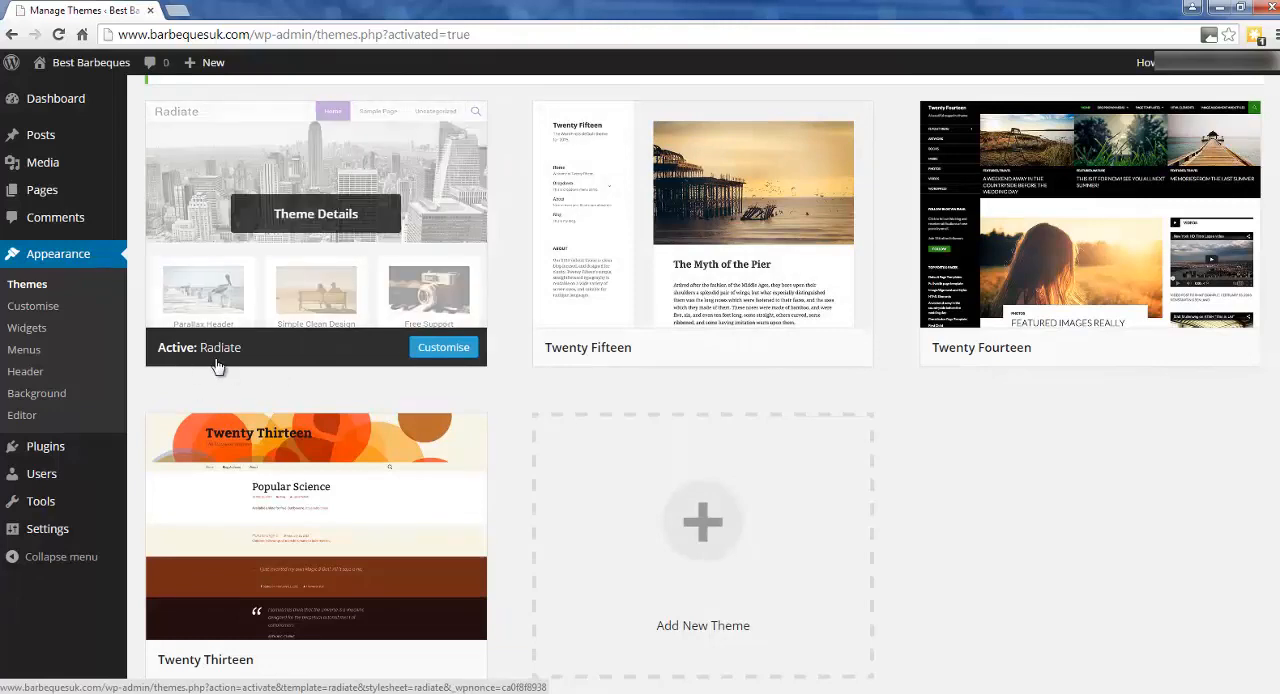
scroll(758, 530, up, 1)
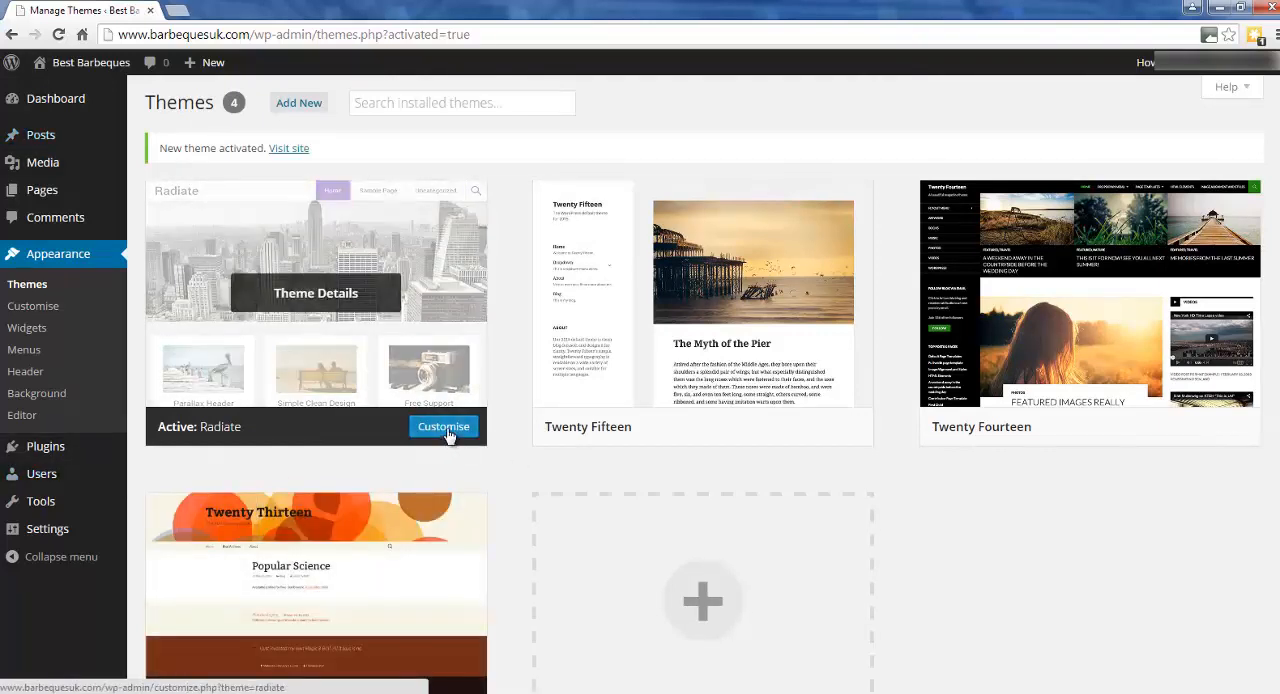
click(444, 428)
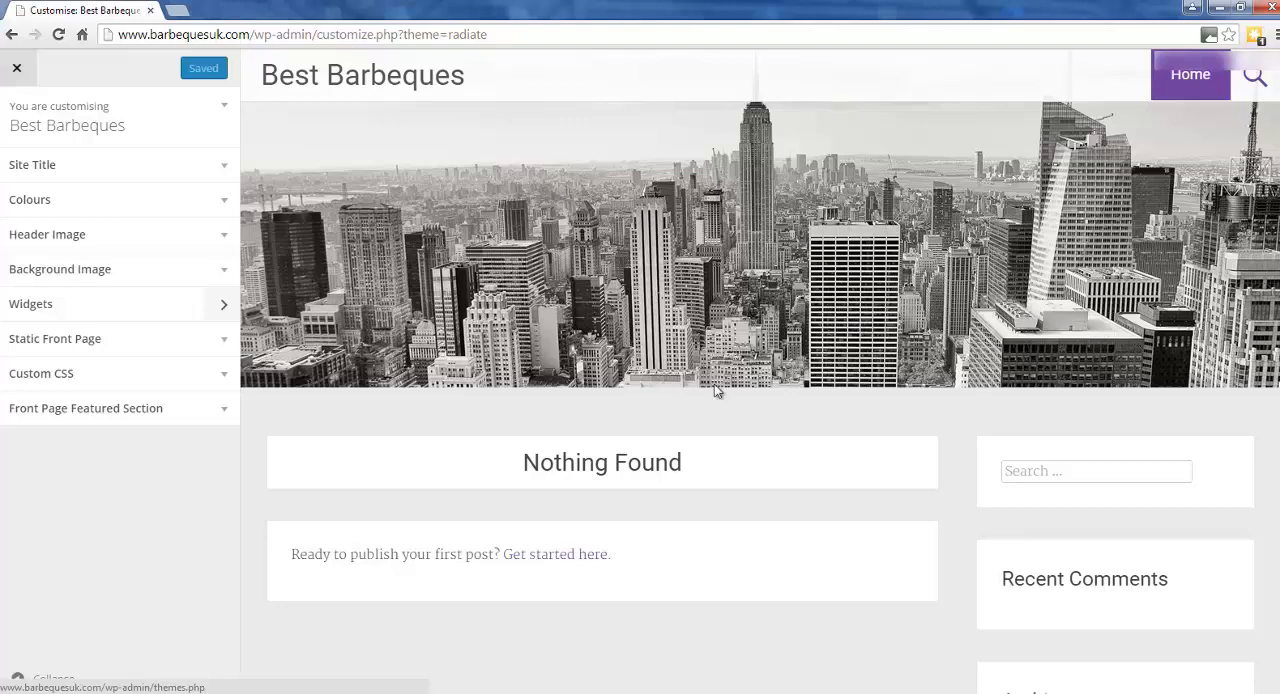
scroll(798, 383, down, 3)
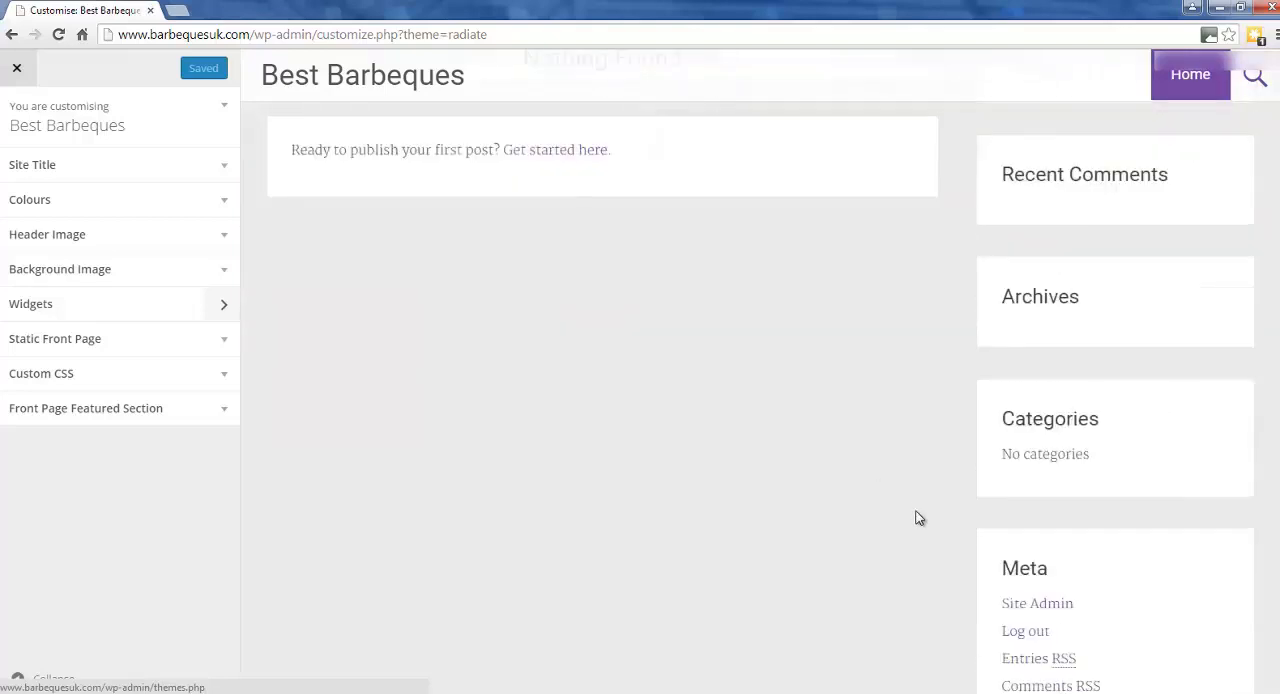
scroll(917, 517, up, 2)
scroll(855, 540, up, 2)
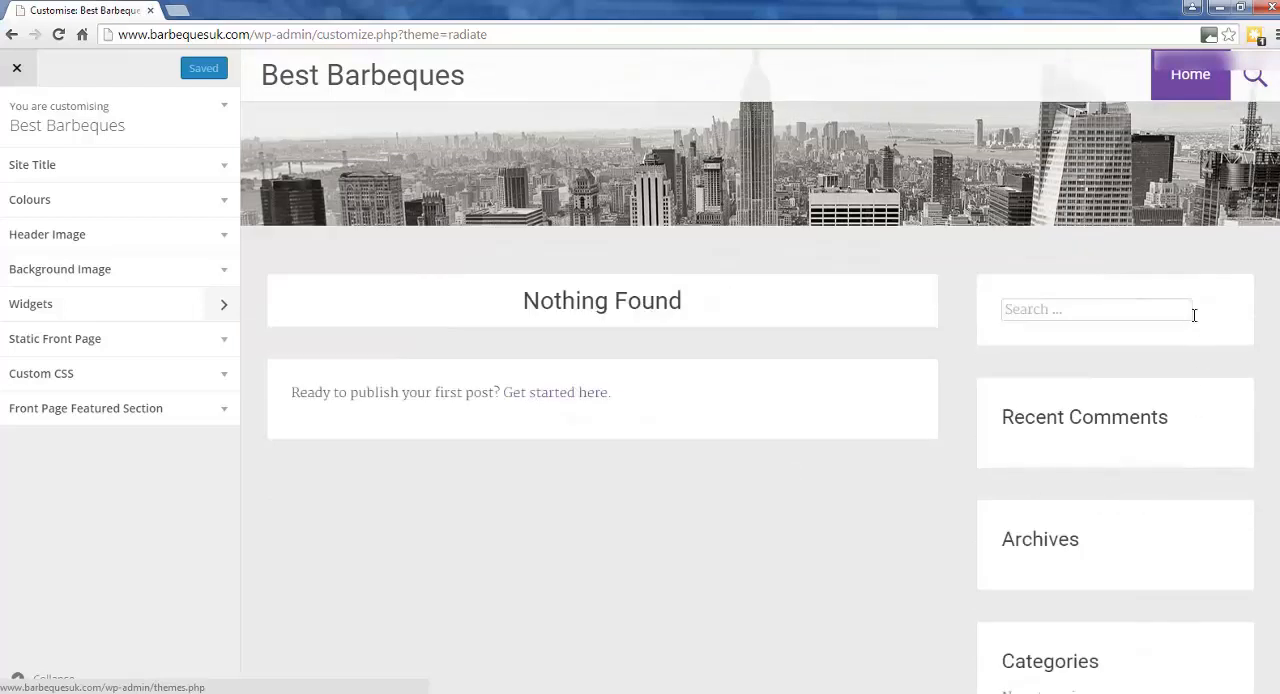
scroll(1140, 330, down, 4)
scroll(1191, 427, up, 1)
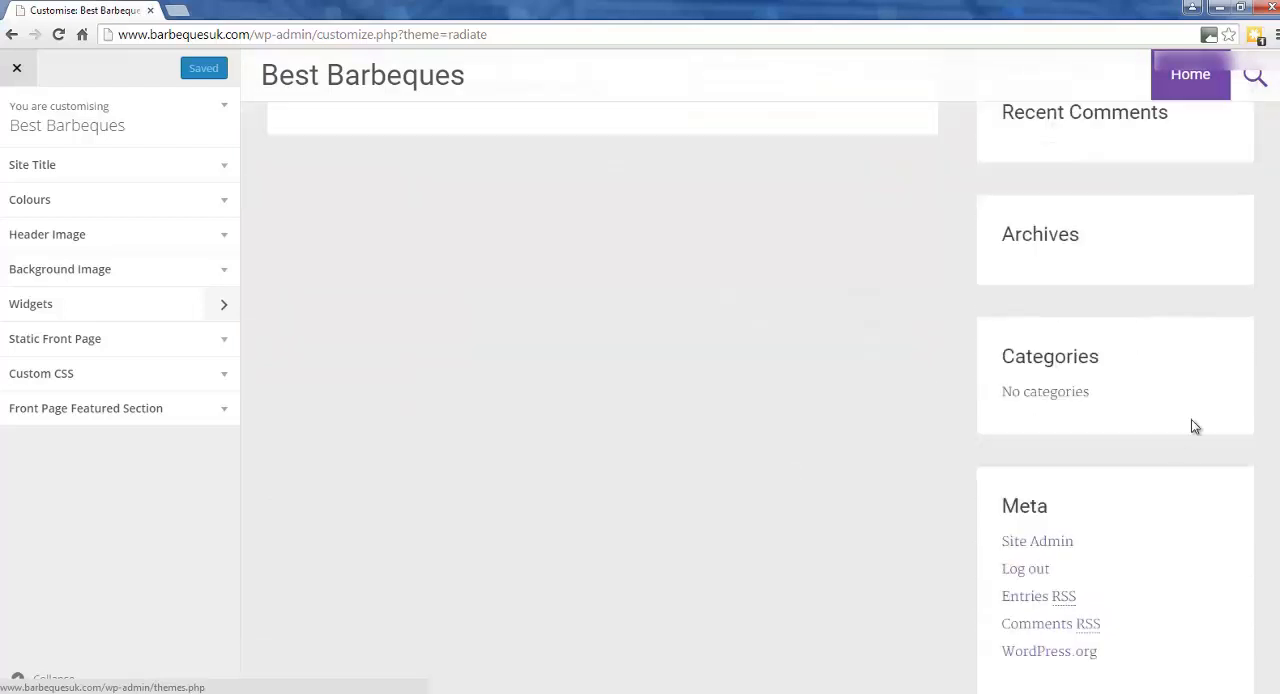
scroll(1084, 275, up, 2)
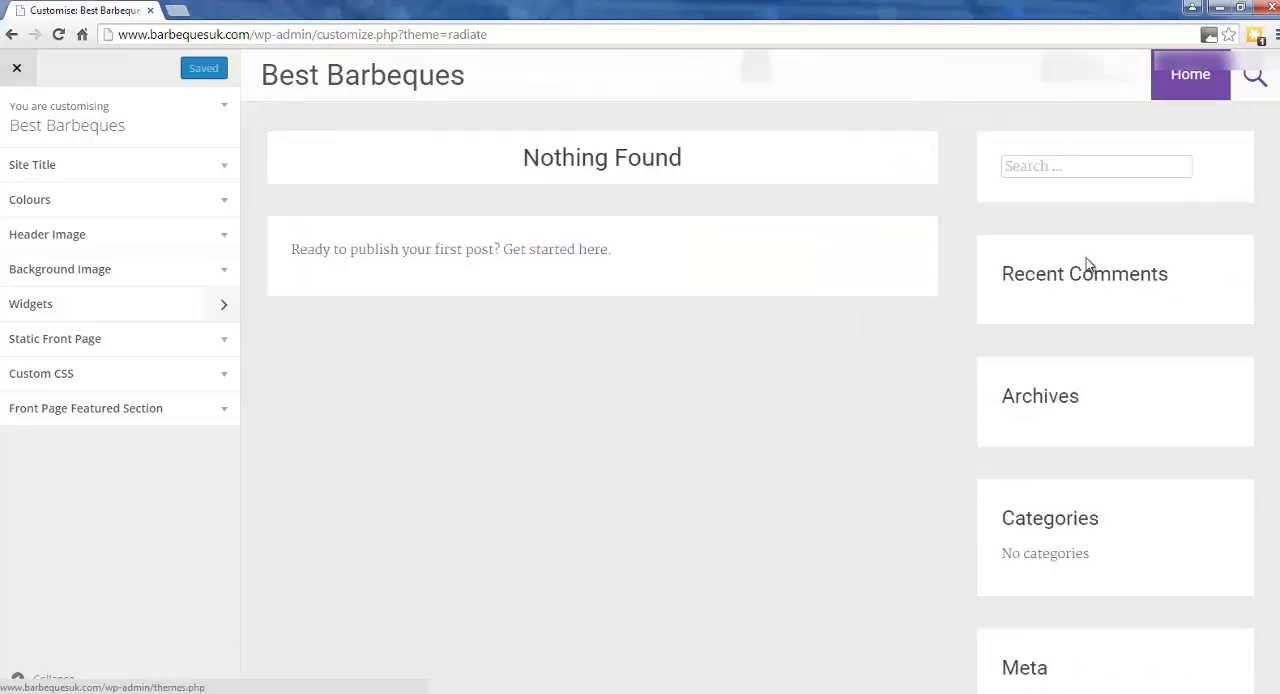
scroll(1089, 231, up, 2)
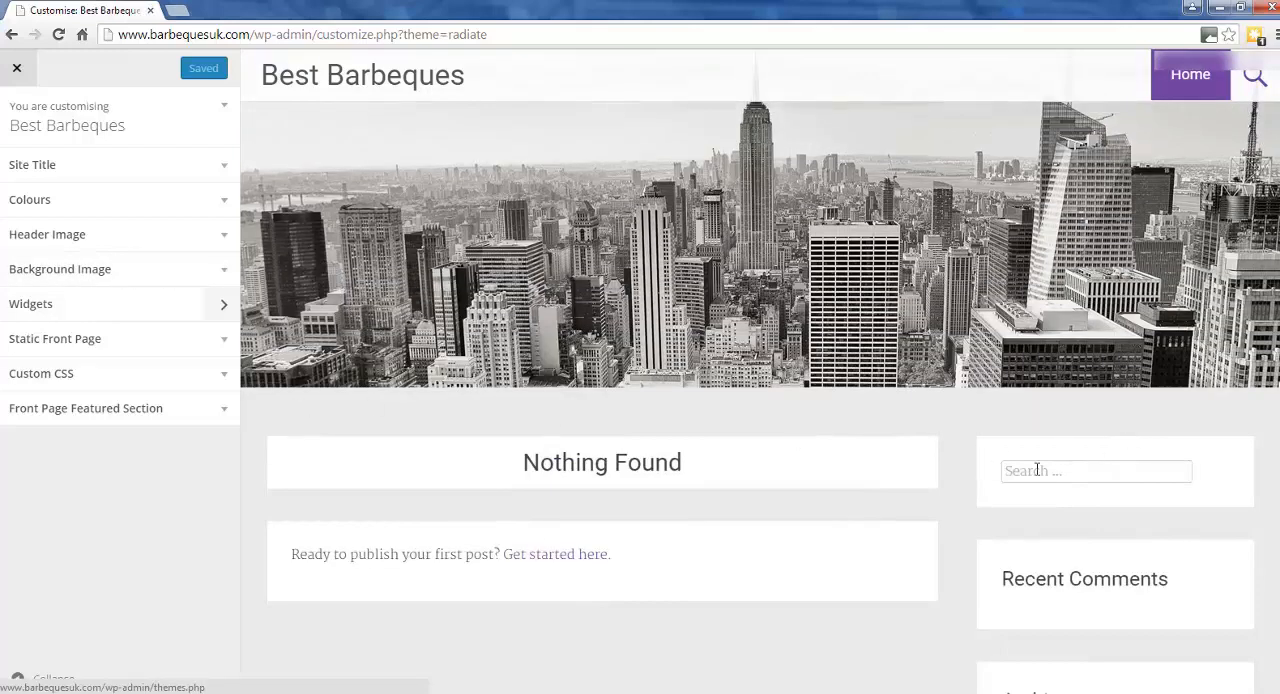
scroll(1019, 478, down, 4)
scroll(1017, 479, up, 4)
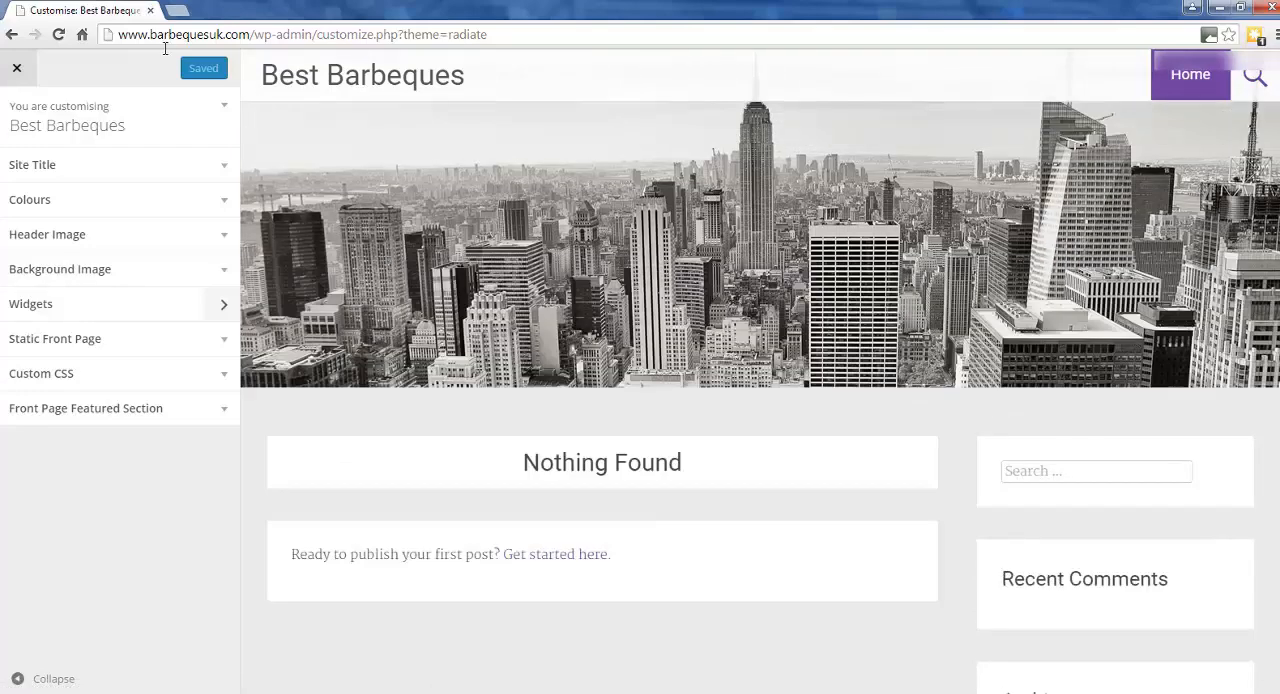
click(16, 68)
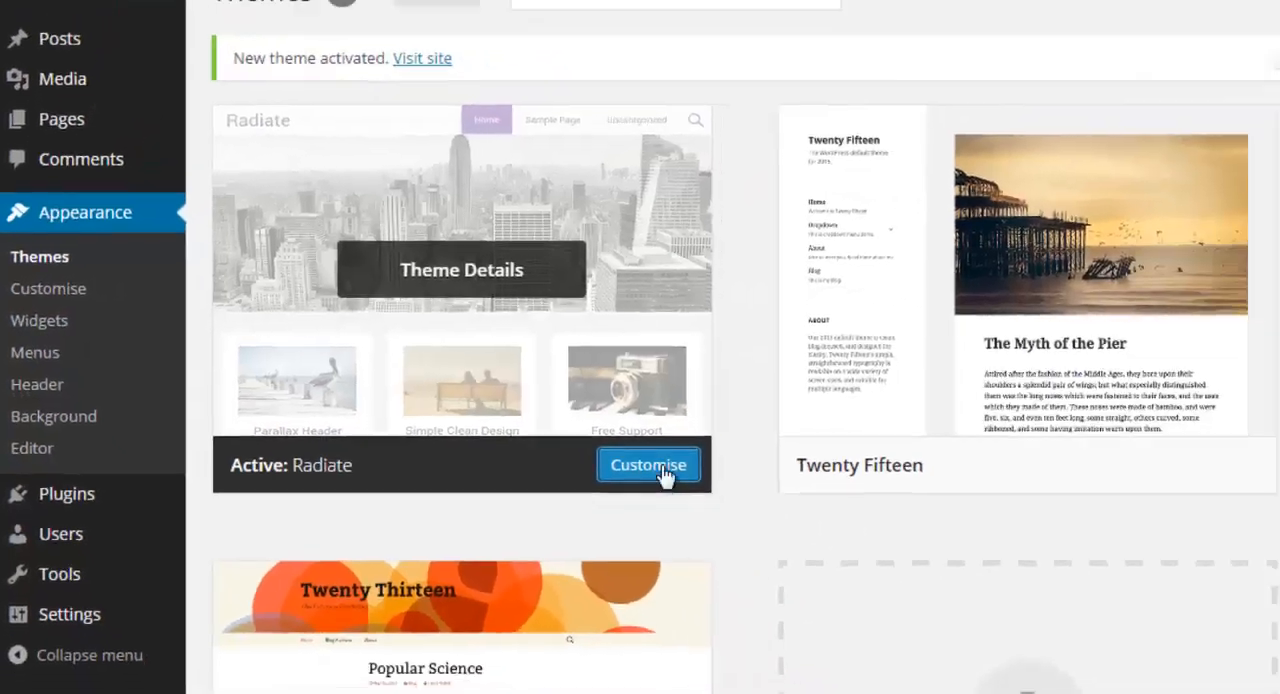
Reopen the Radiate customiser, examine the preview's sidebar widgets, header image and main content area, and return to the installed themes.
click(875, 507)
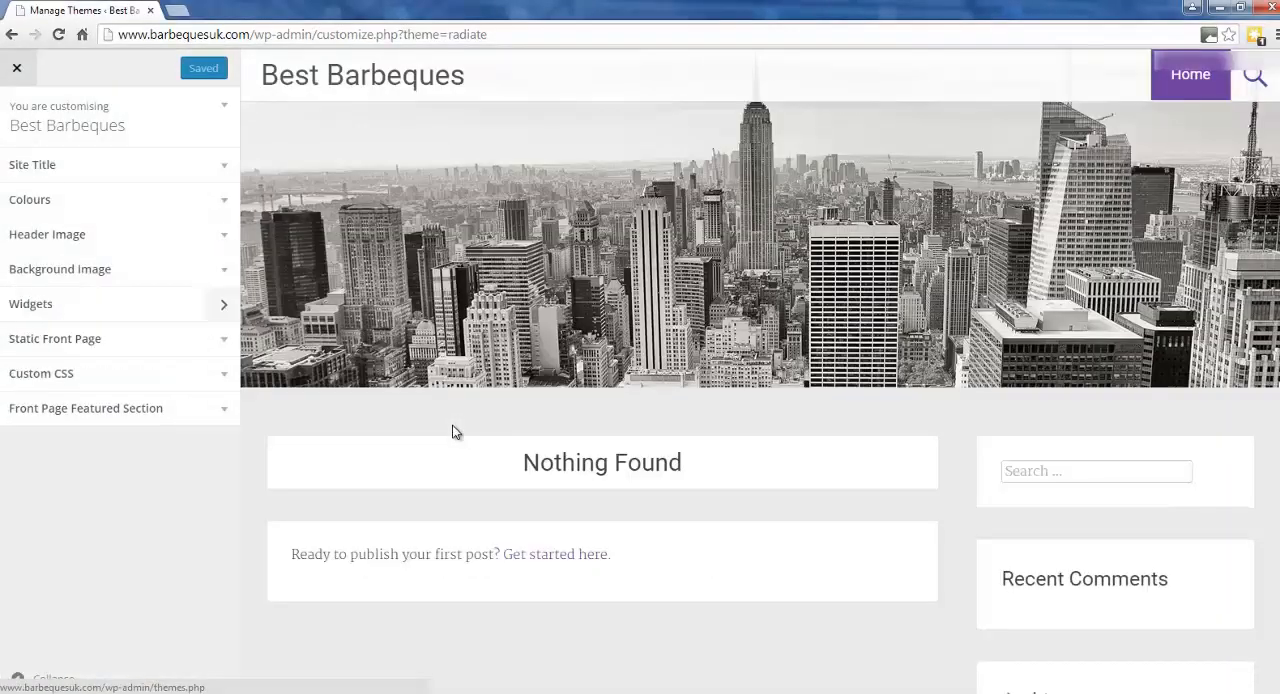
scroll(1173, 553, down, 3)
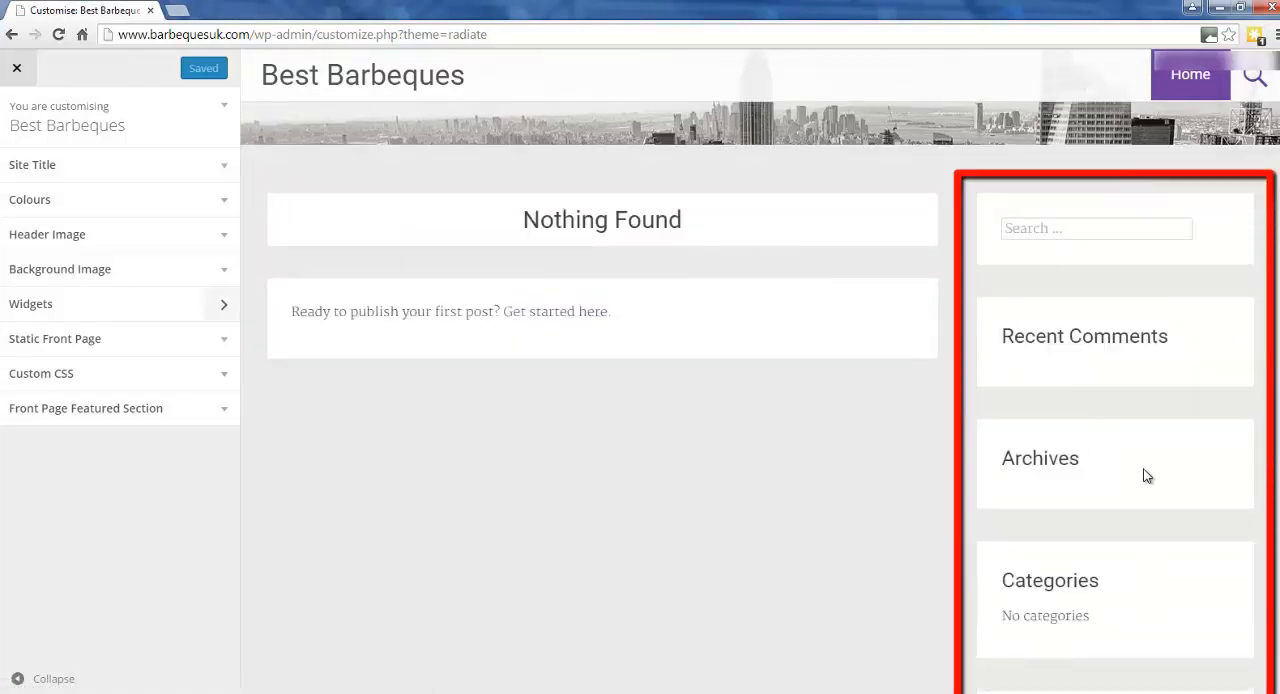
scroll(1143, 463, up, 2)
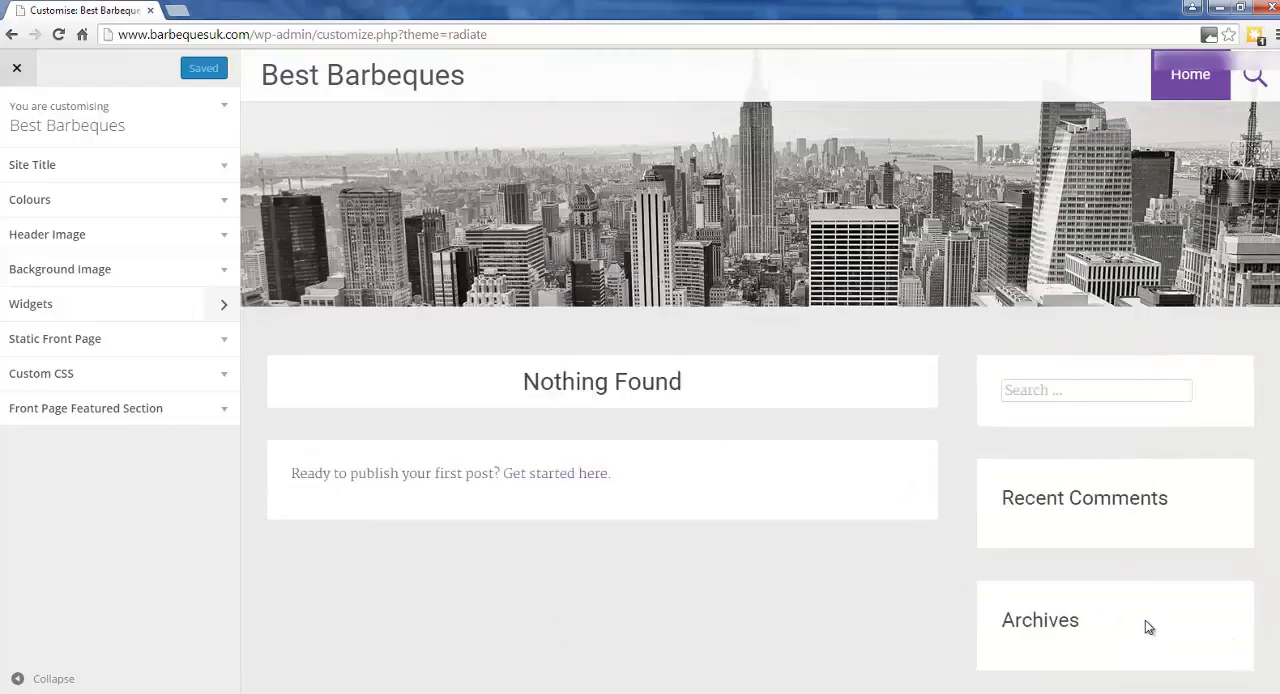
scroll(1175, 667, down, 3)
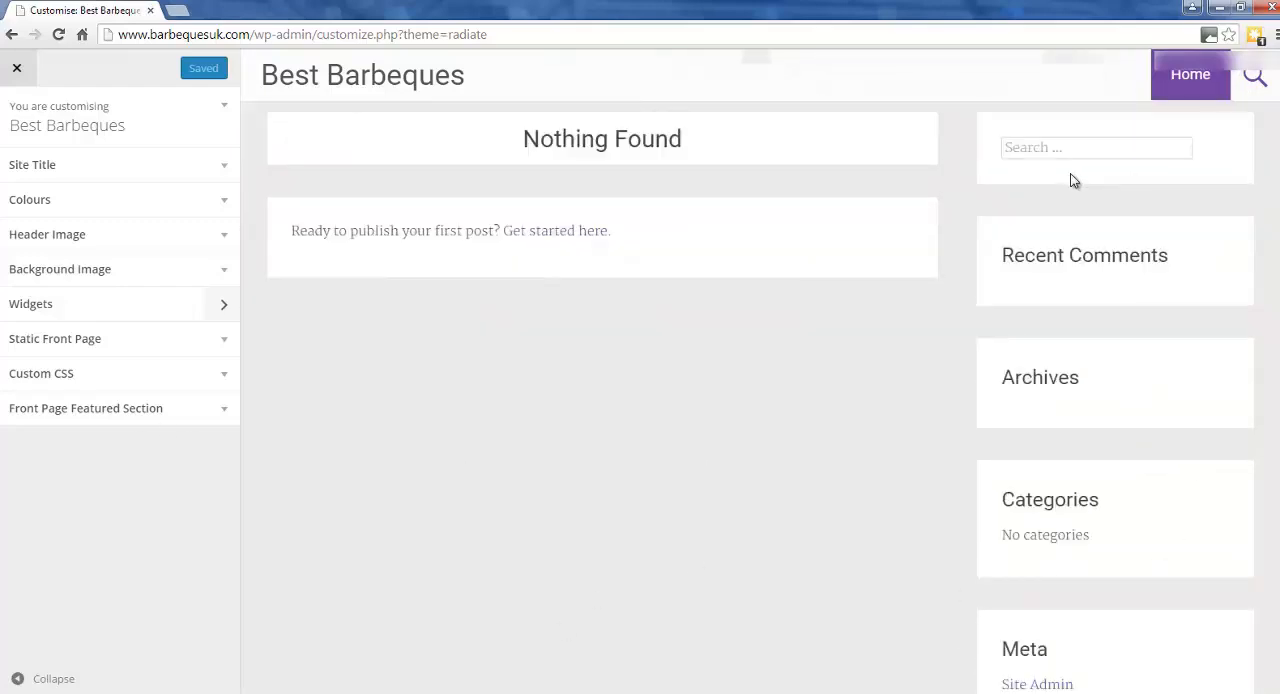
scroll(1056, 432, up, 3)
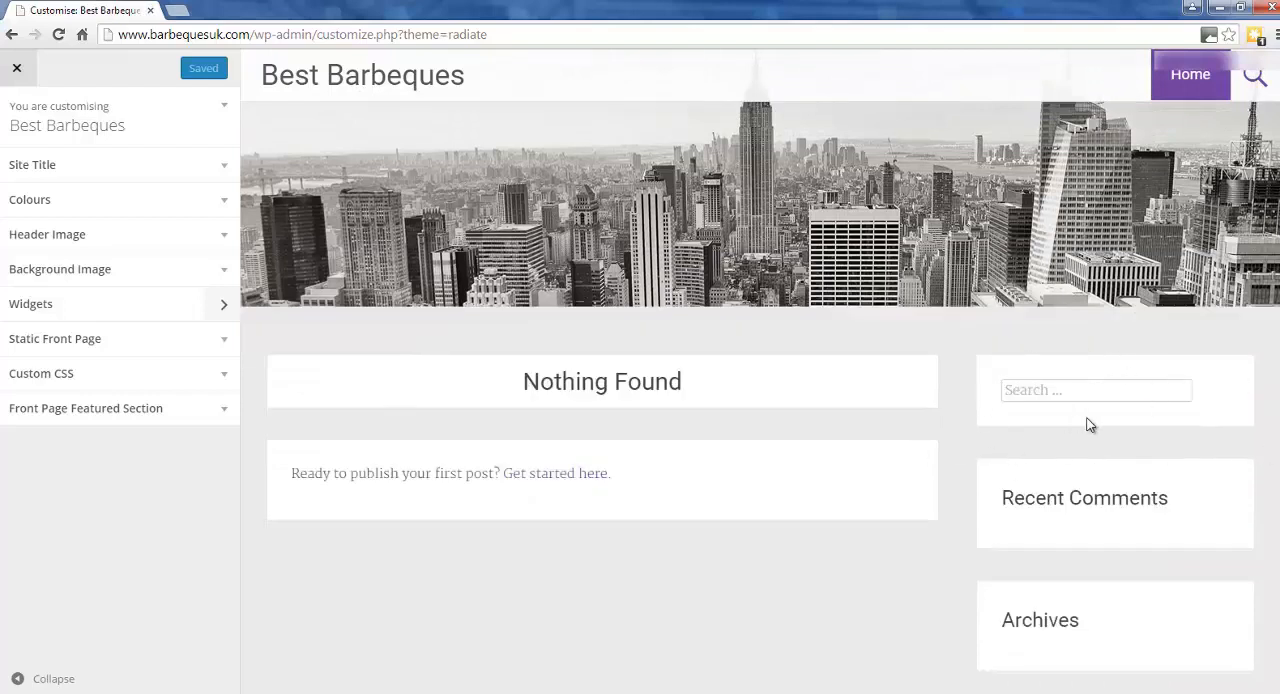
scroll(1090, 425, down, 2)
scroll(1175, 411, down, 2)
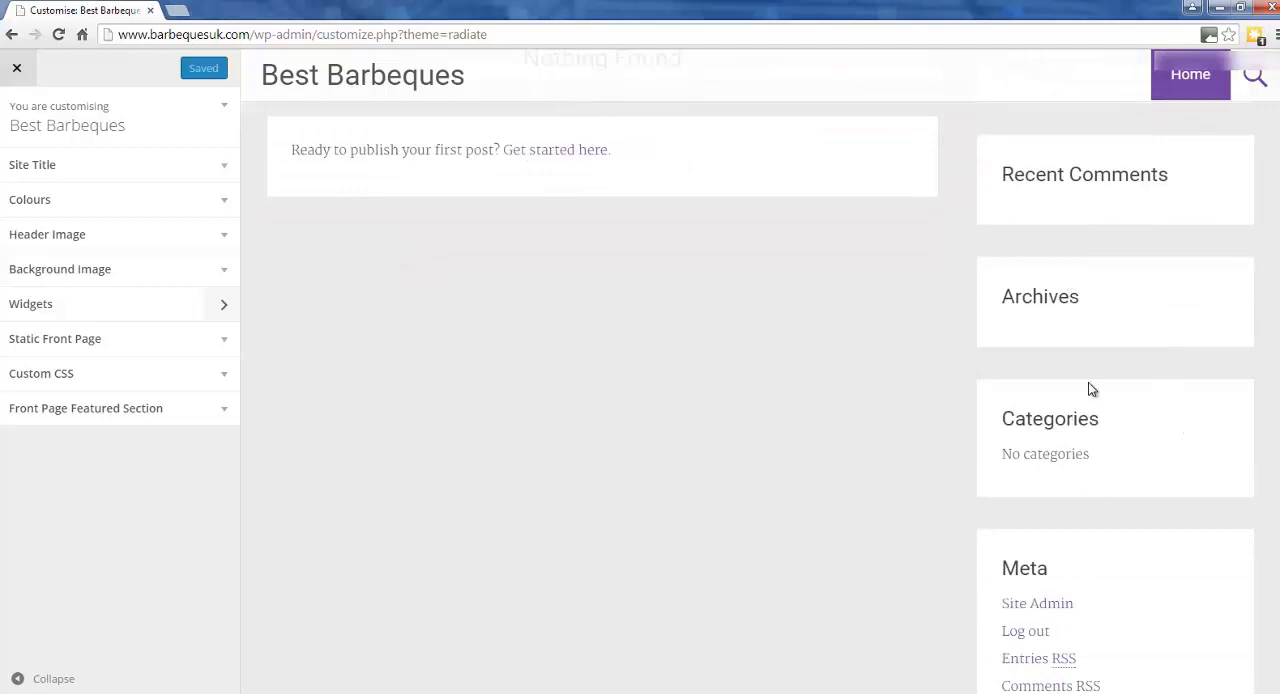
scroll(1188, 516, down, 2)
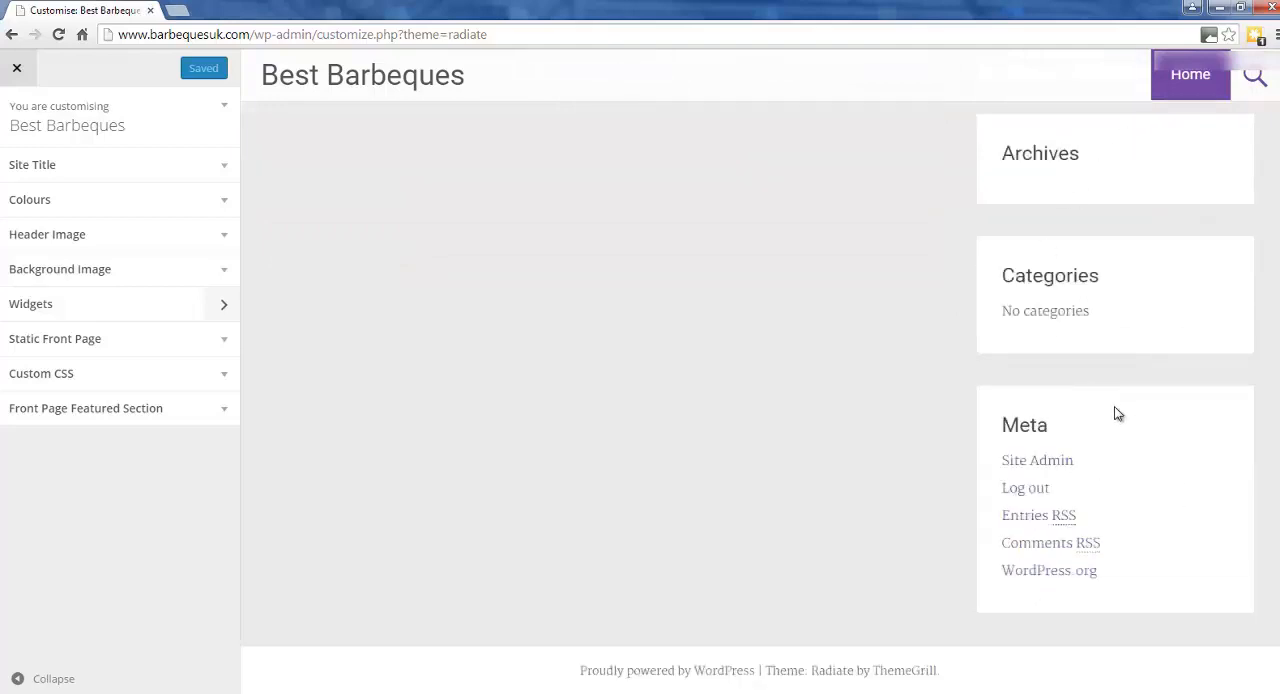
scroll(1108, 470, up, 5)
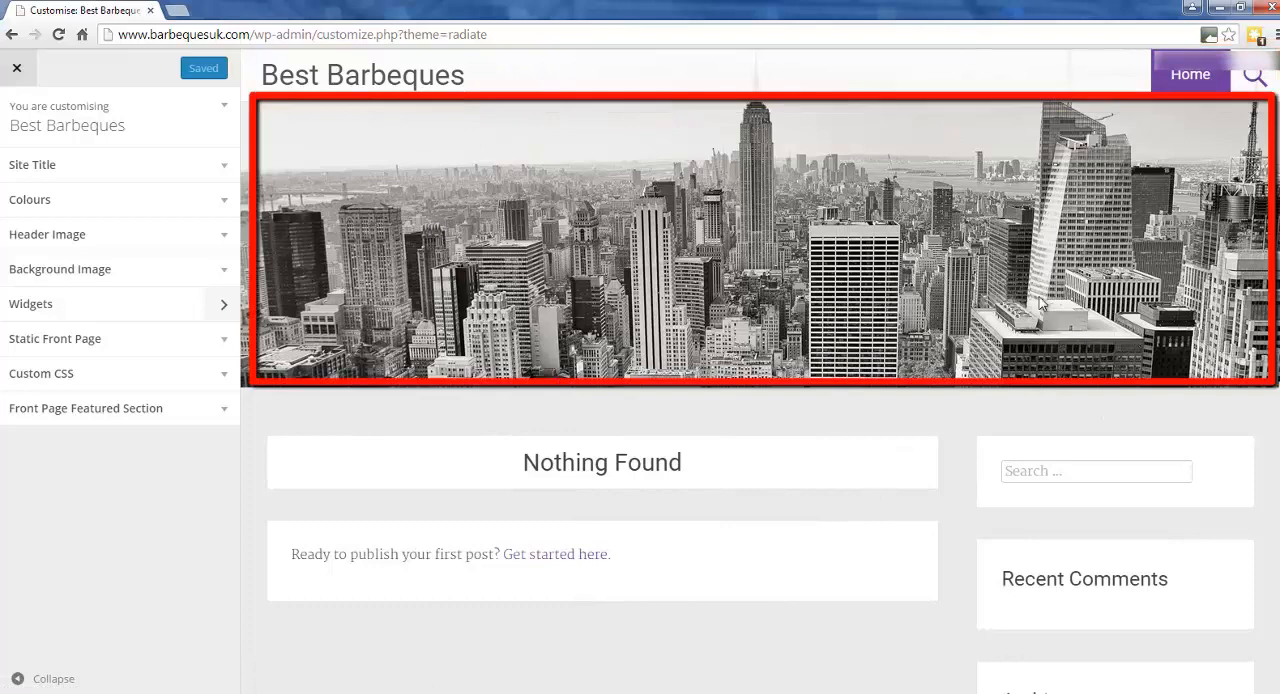
scroll(986, 406, down, 3)
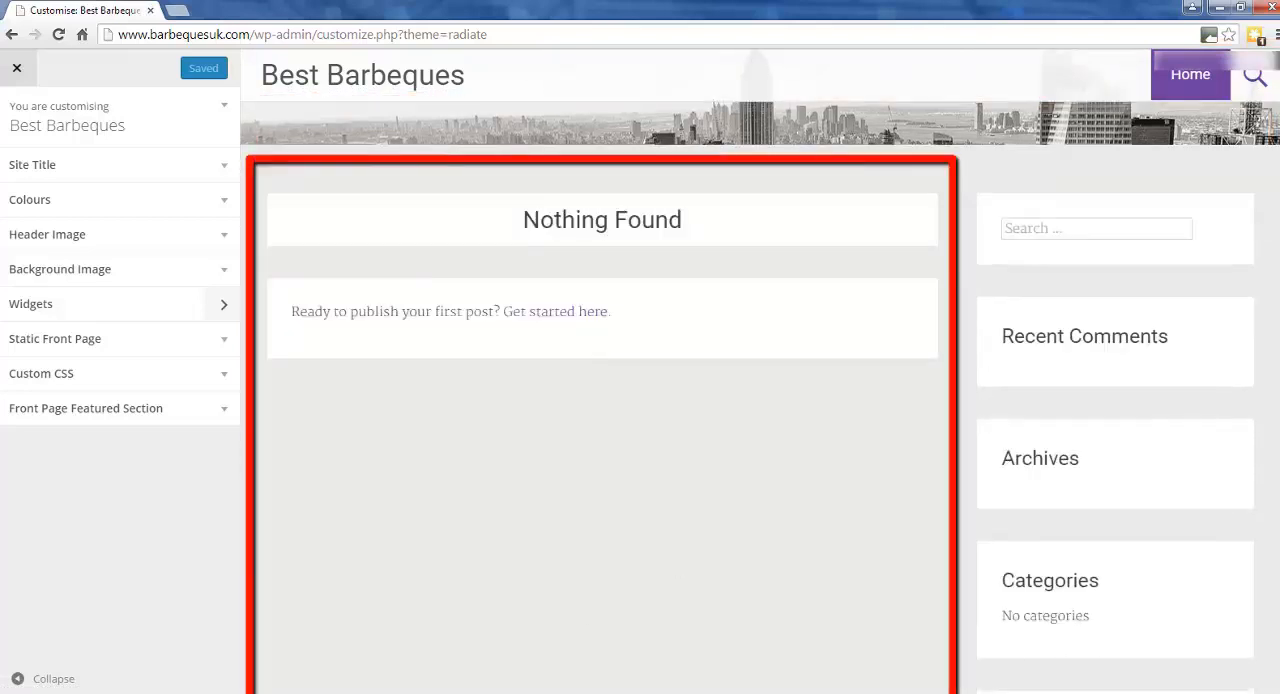
scroll(911, 488, up, 3)
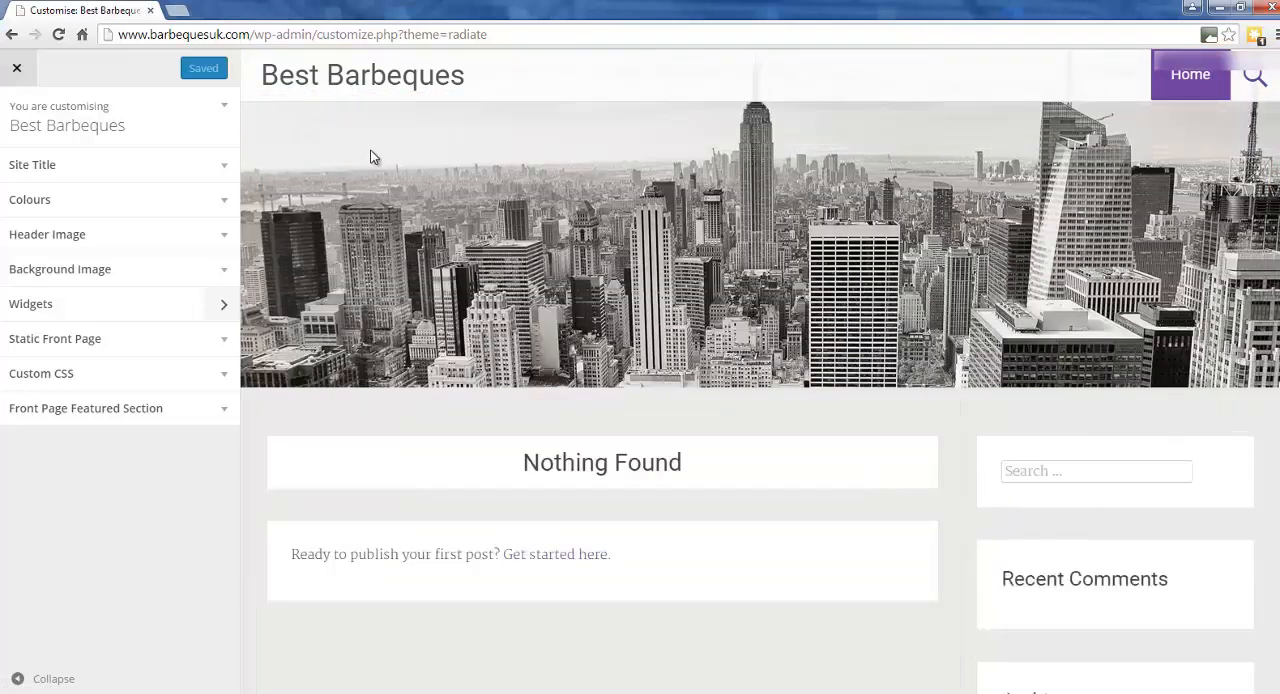
click(16, 67)
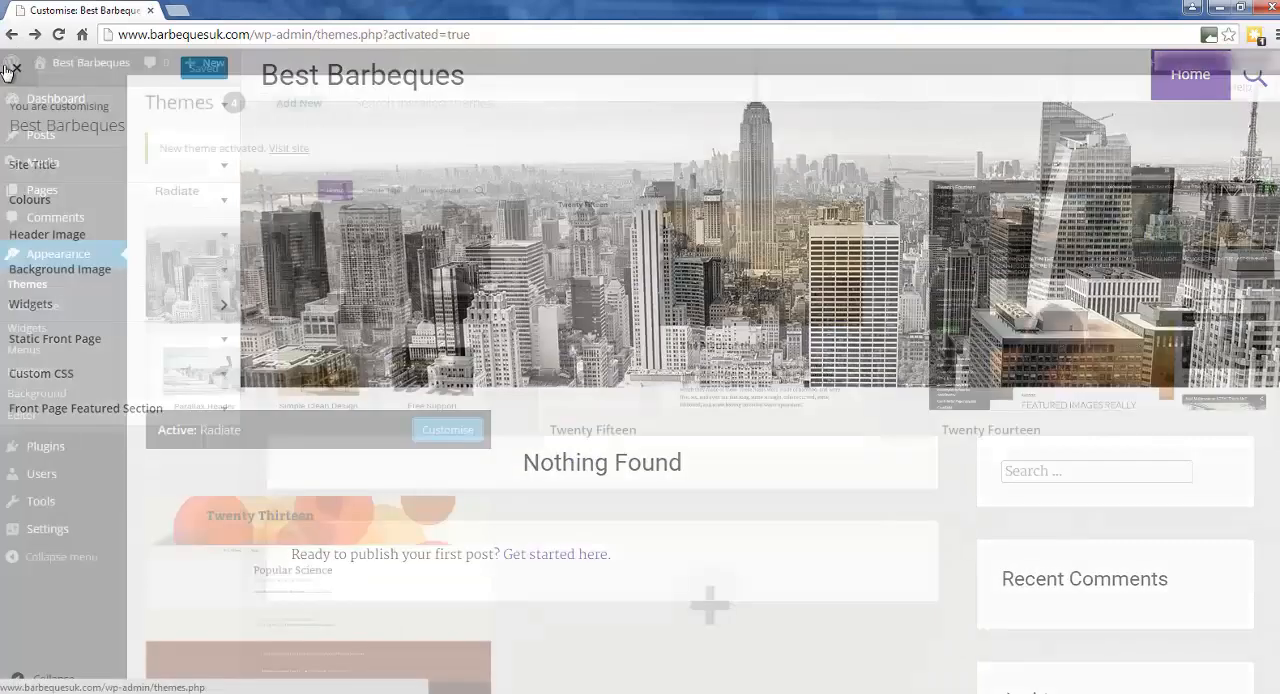
Open the widget settings and remove Recent Posts, Recent Comments, Archives, Categories and Meta from the sidebar.
click(27, 329)
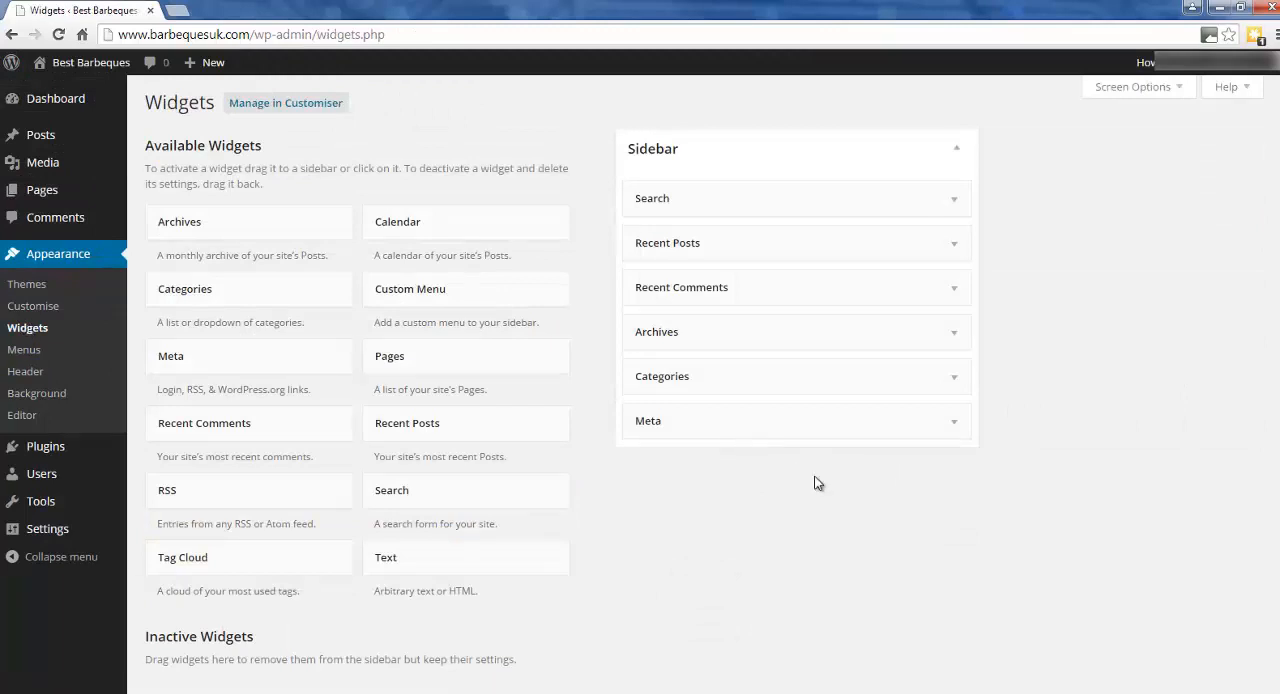
scroll(857, 521, down, 1)
scroll(840, 556, up, 1)
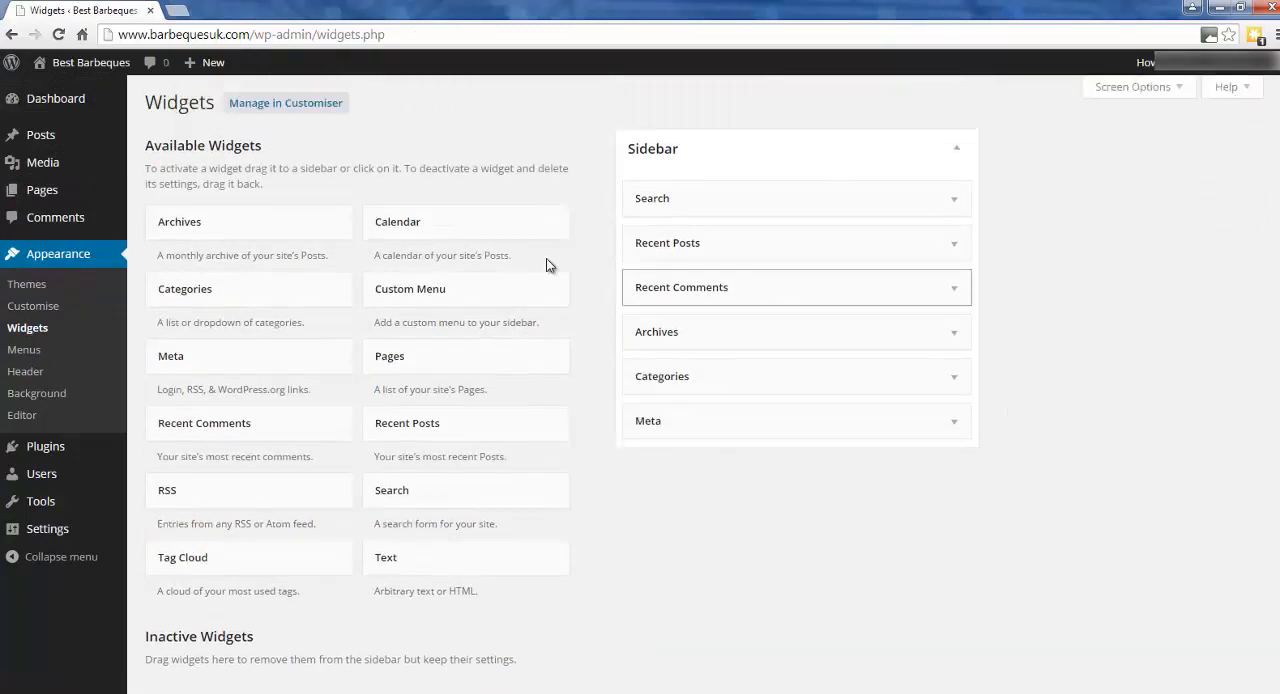
drag(763, 243, 349, 294)
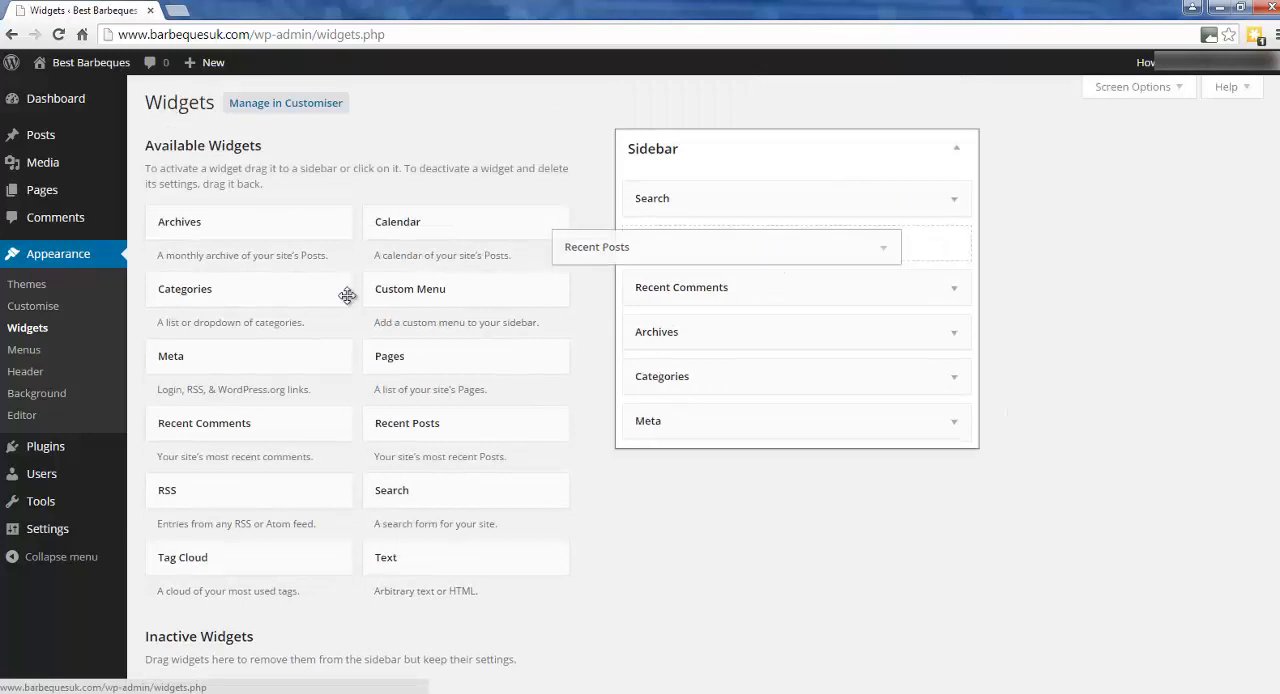
drag(674, 229, 340, 252)
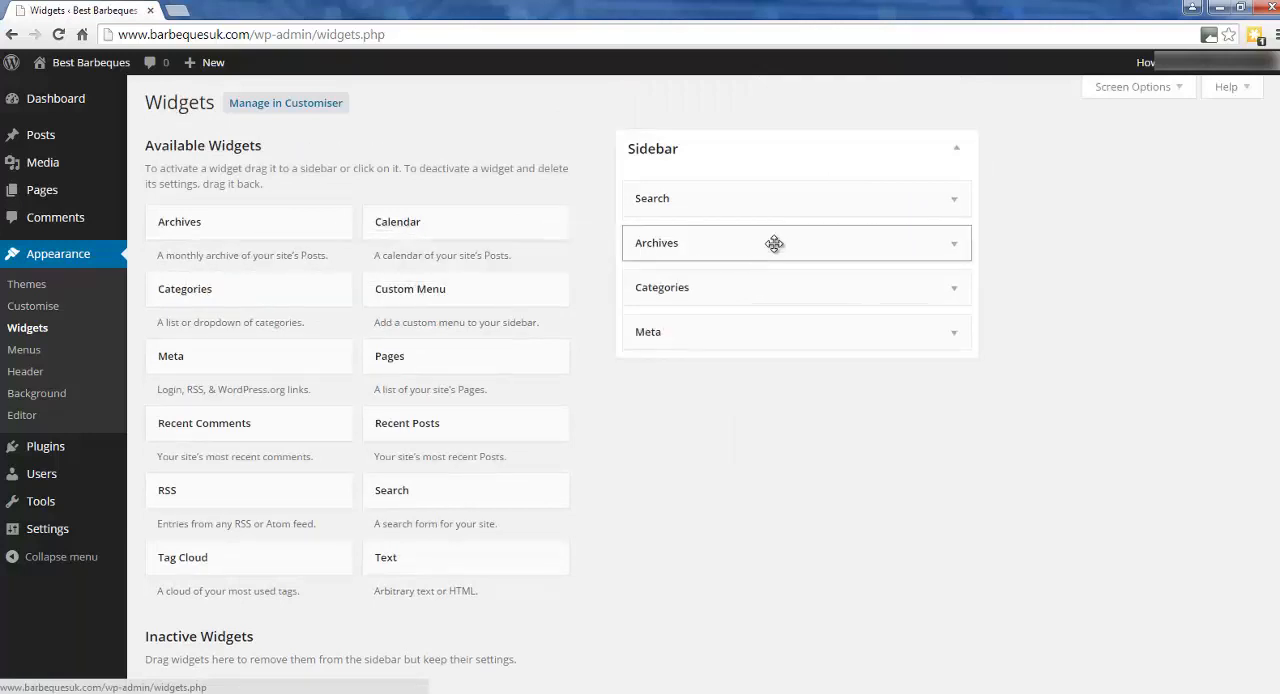
drag(771, 243, 340, 250)
drag(746, 237, 360, 265)
drag(760, 243, 360, 268)
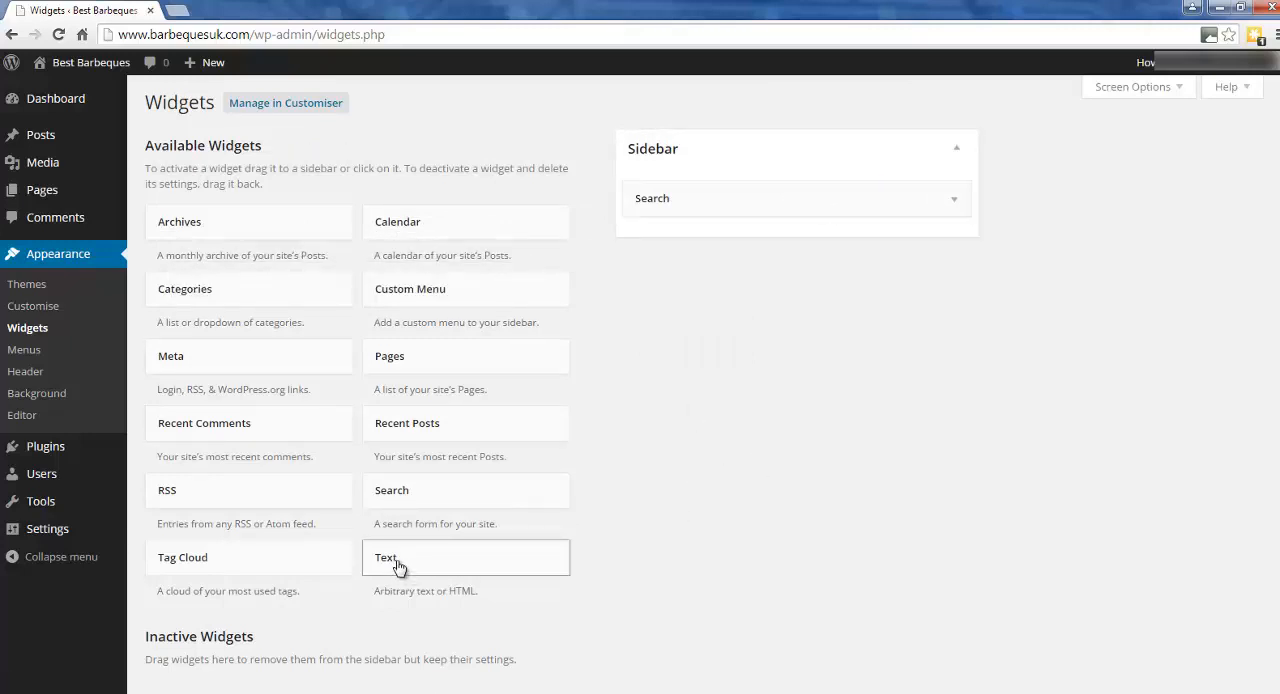
Add a Text widget below Search in the sidebar and title it "Hello this is a text widget".
drag(403, 566, 665, 262)
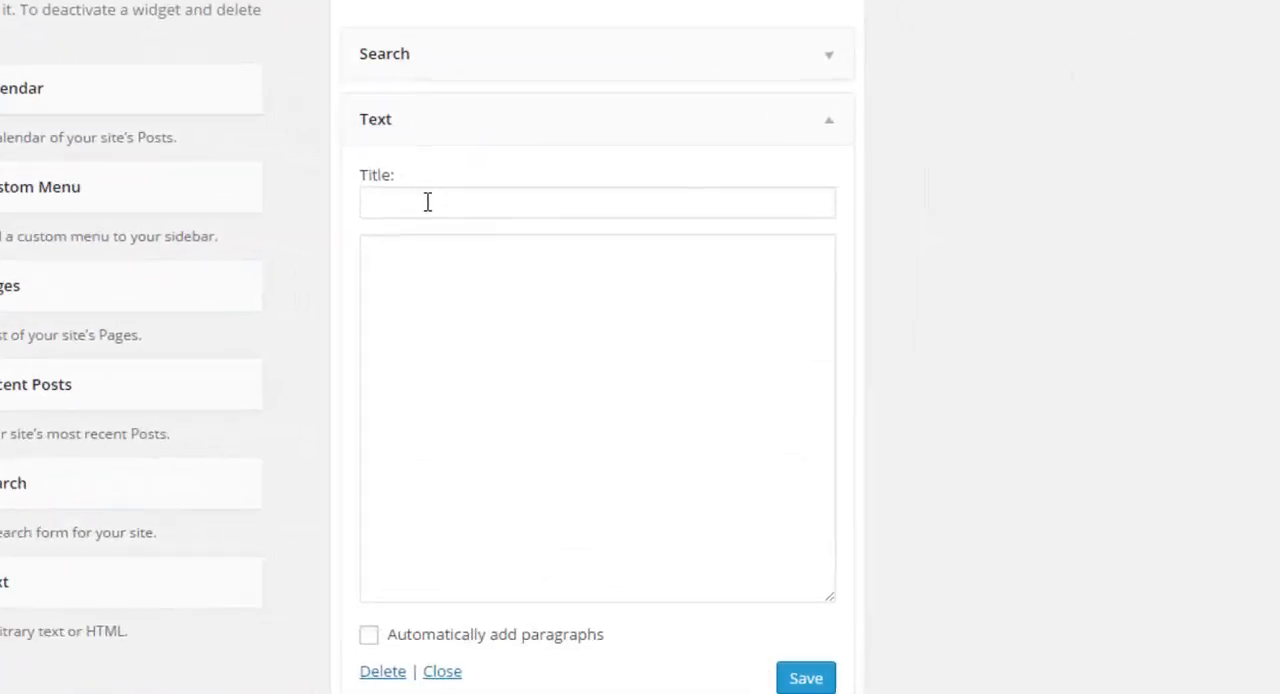
click(531, 240)
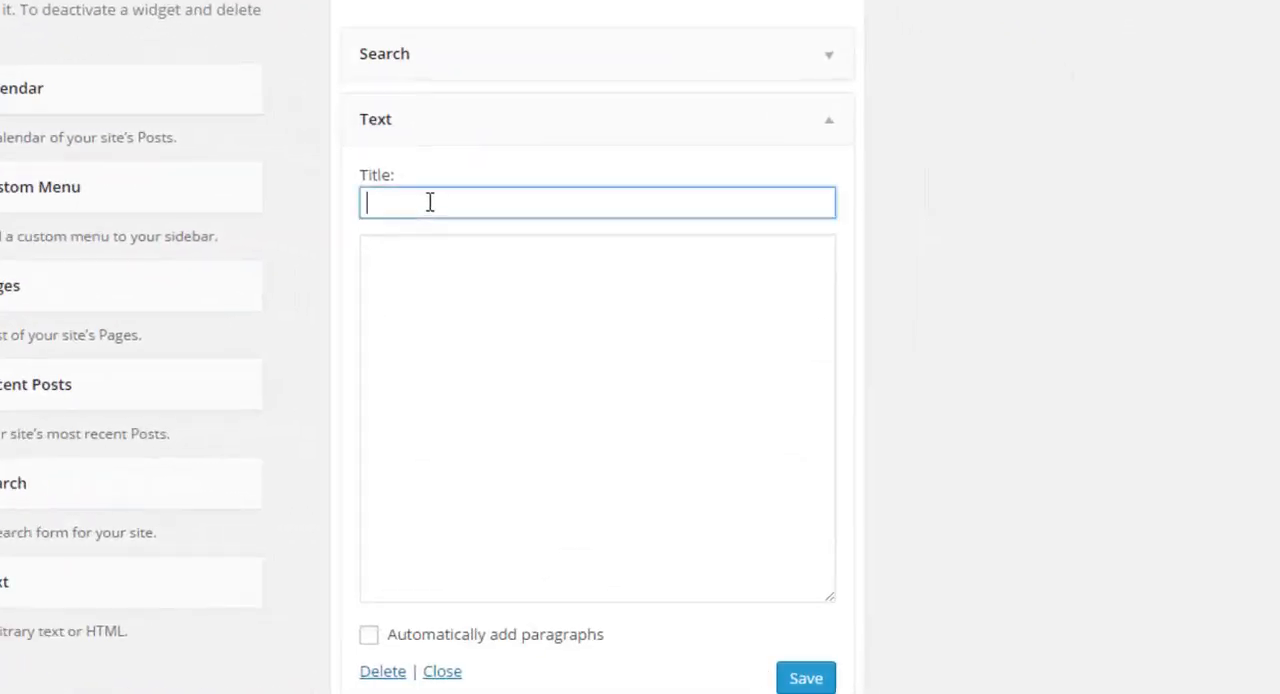
text(Hello this is a text wd)
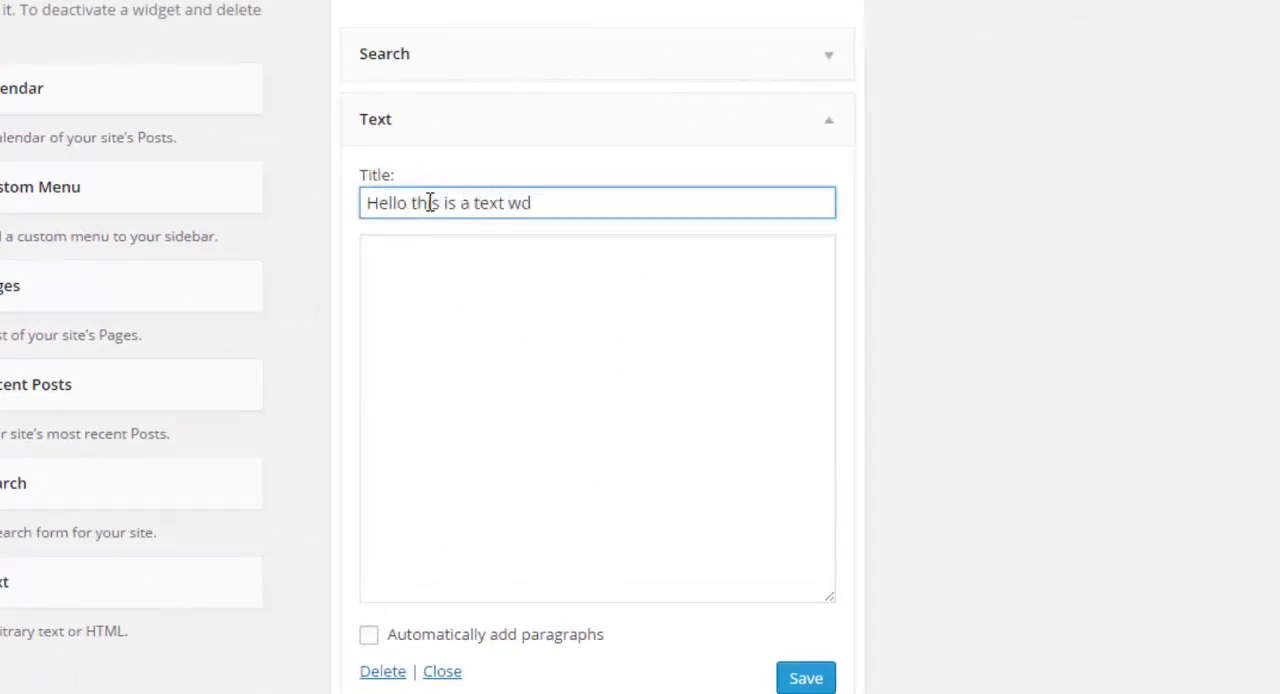
key(BackSpace)
text(idget)
Fill the Text widget's body with "Hello this is a text widget. Hello this is a text widget." and save the widget.
drag(589, 208, 277, 208)
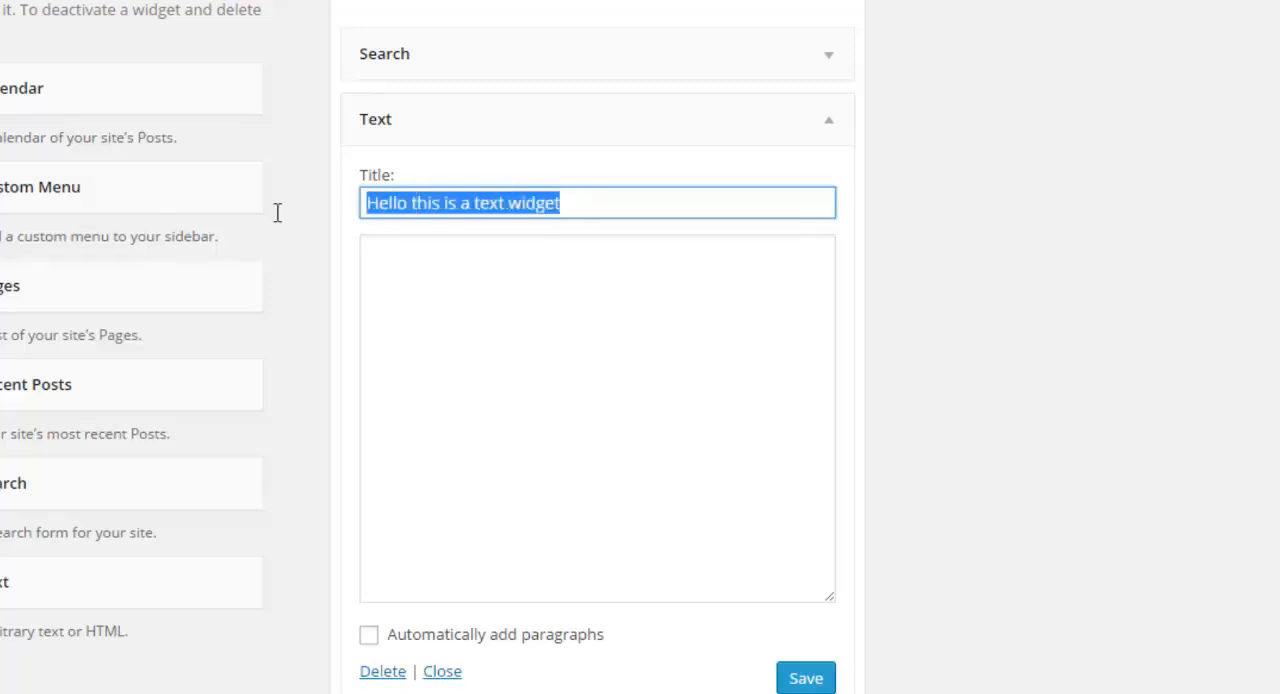
key(ctrl+c)
click(570, 292)
key(ctrl+v)
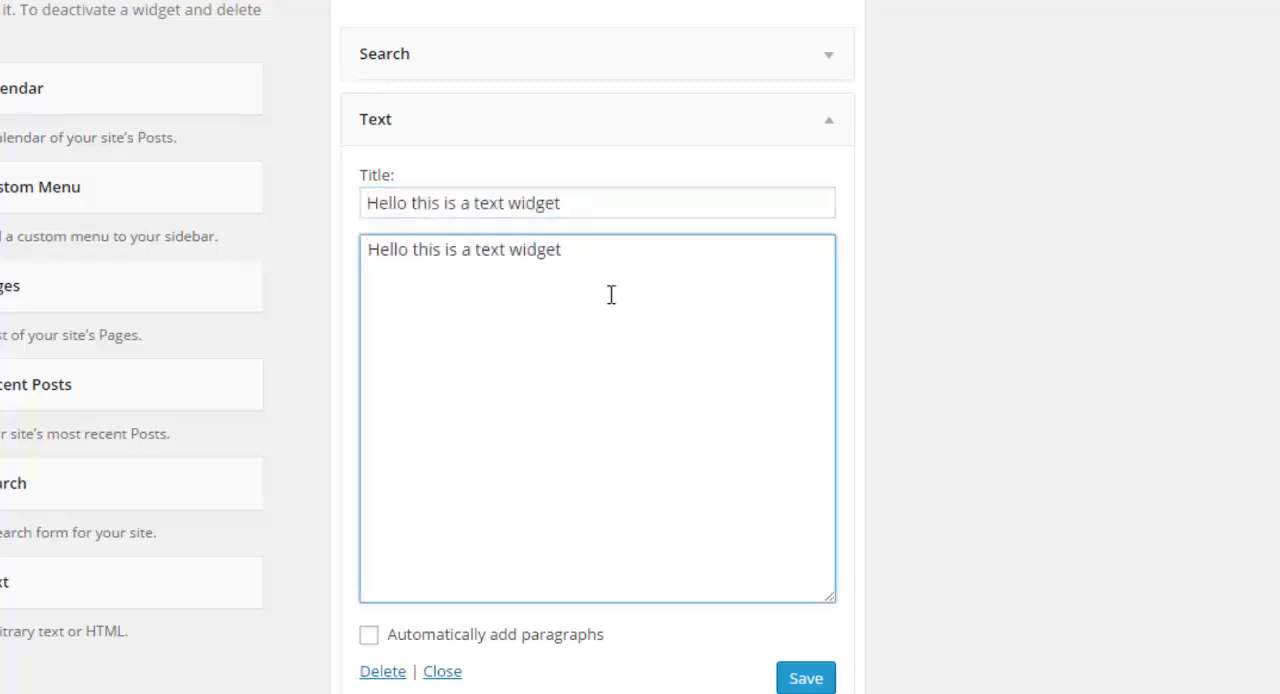
text(.)
key(ctrl+v)
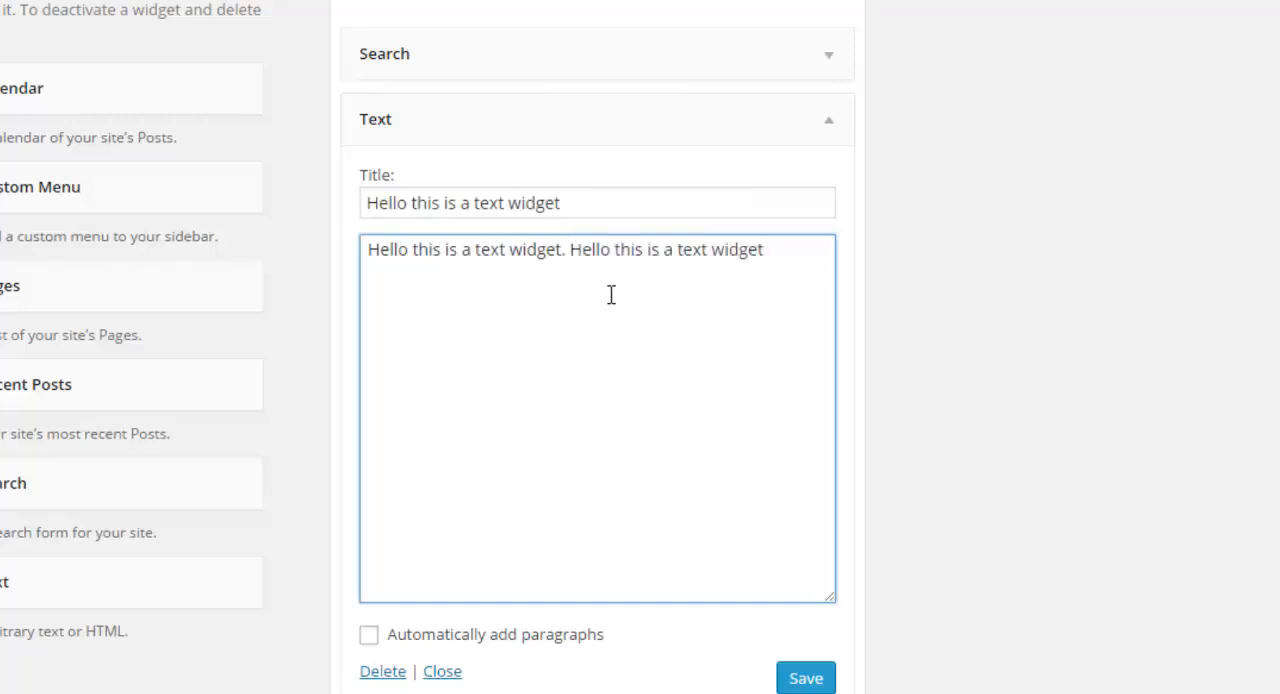
click(806, 678)
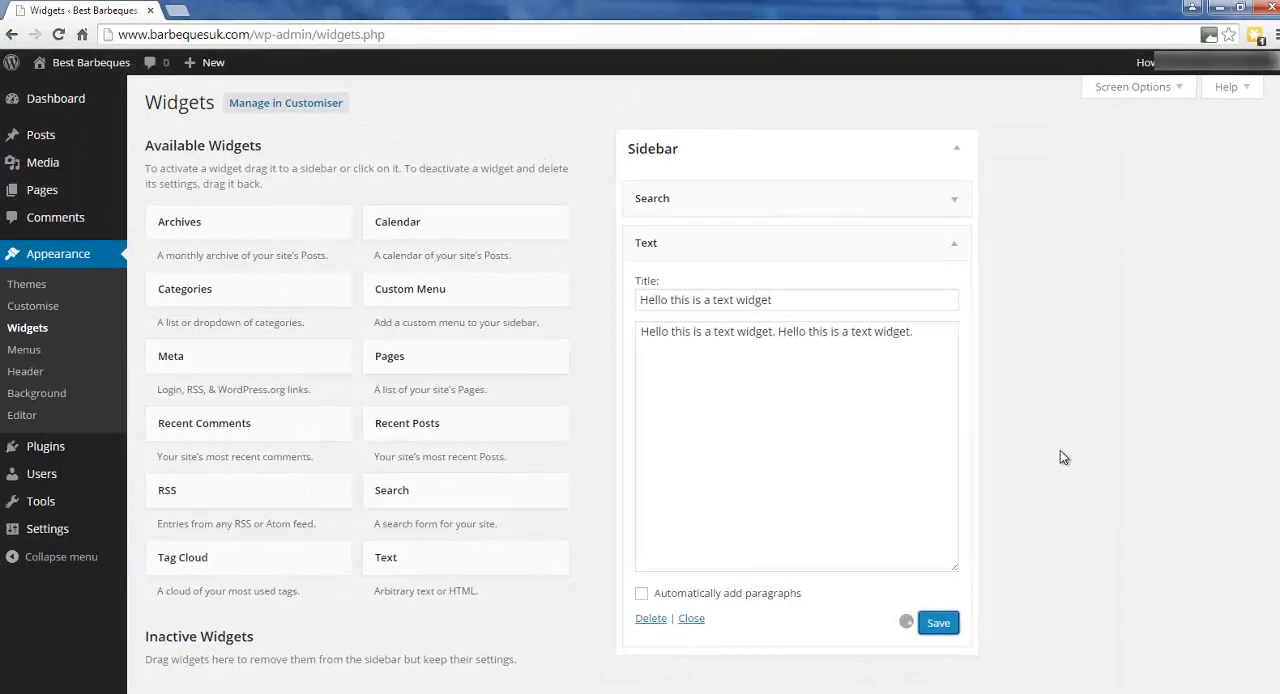
View the live site, examine the theme credit in its footer, visit the linked ThemeGrill website and return.
click(99, 65)
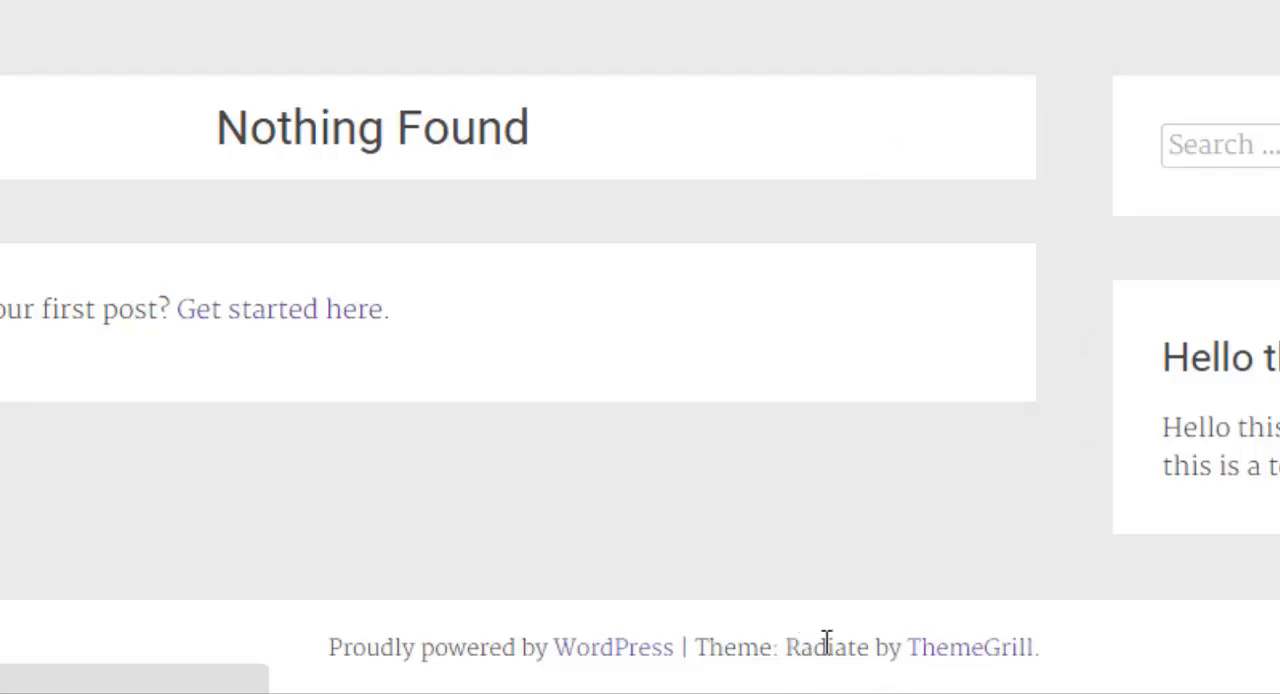
drag(785, 647, 1054, 641)
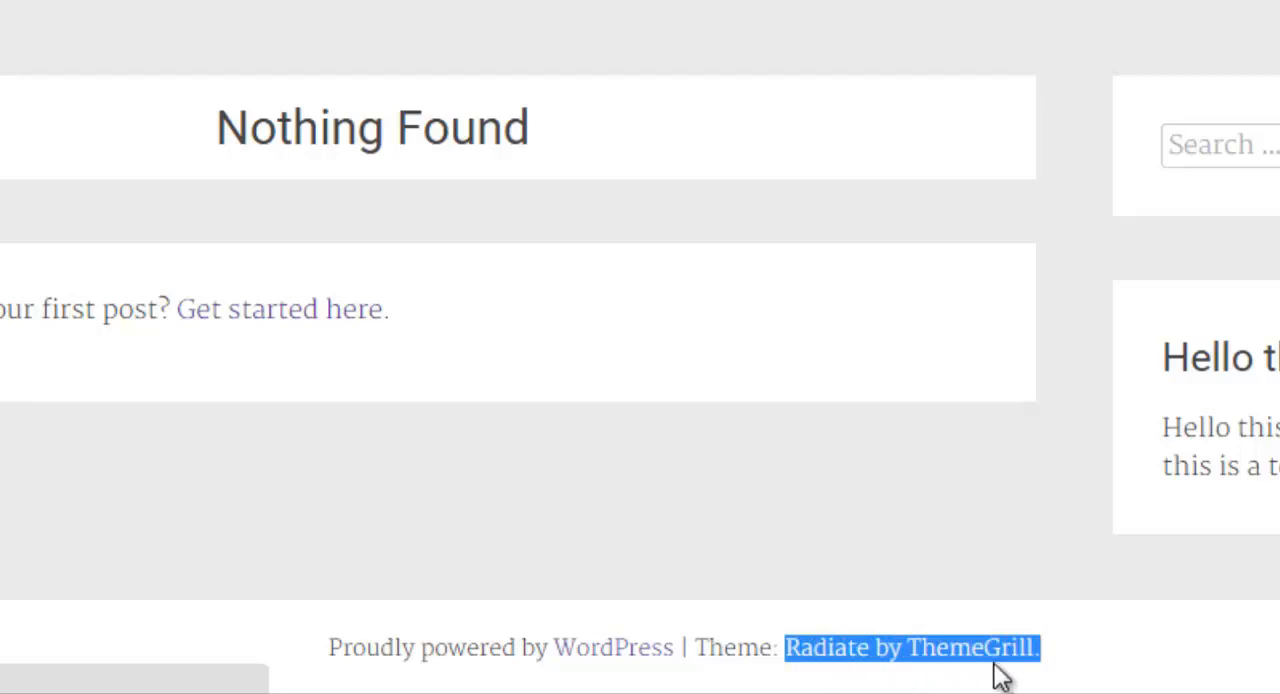
click(893, 474)
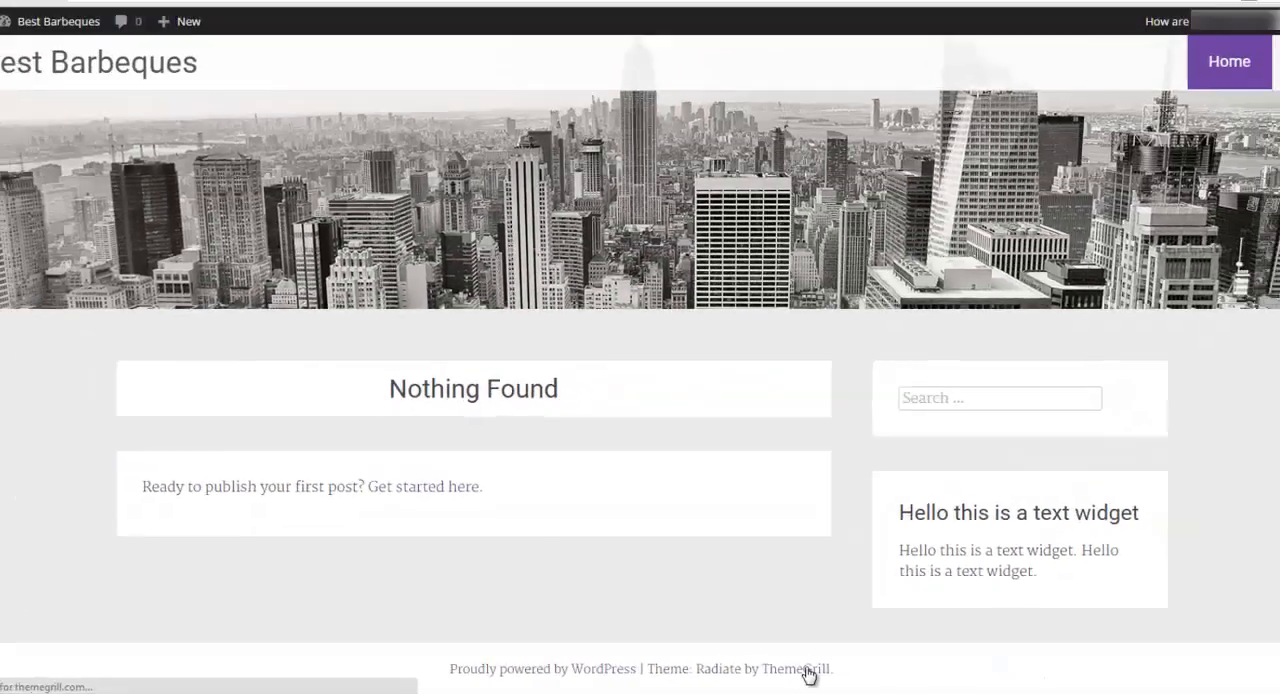
click(990, 650)
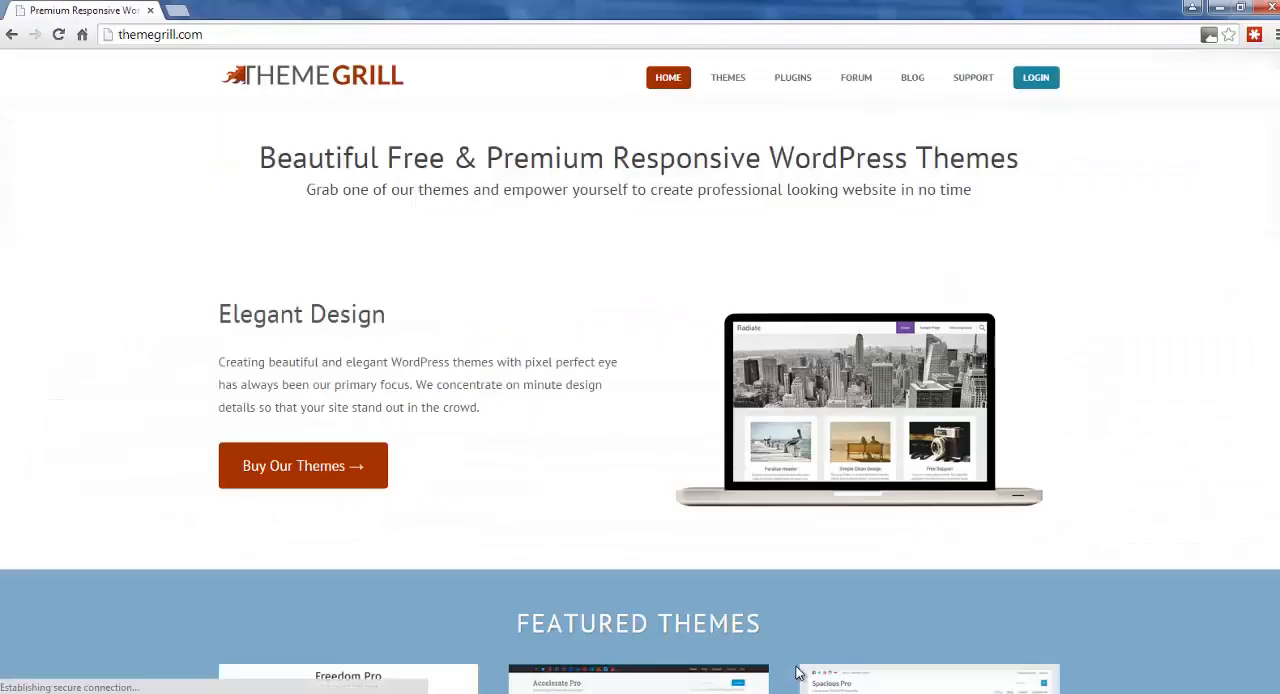
click(10, 37)
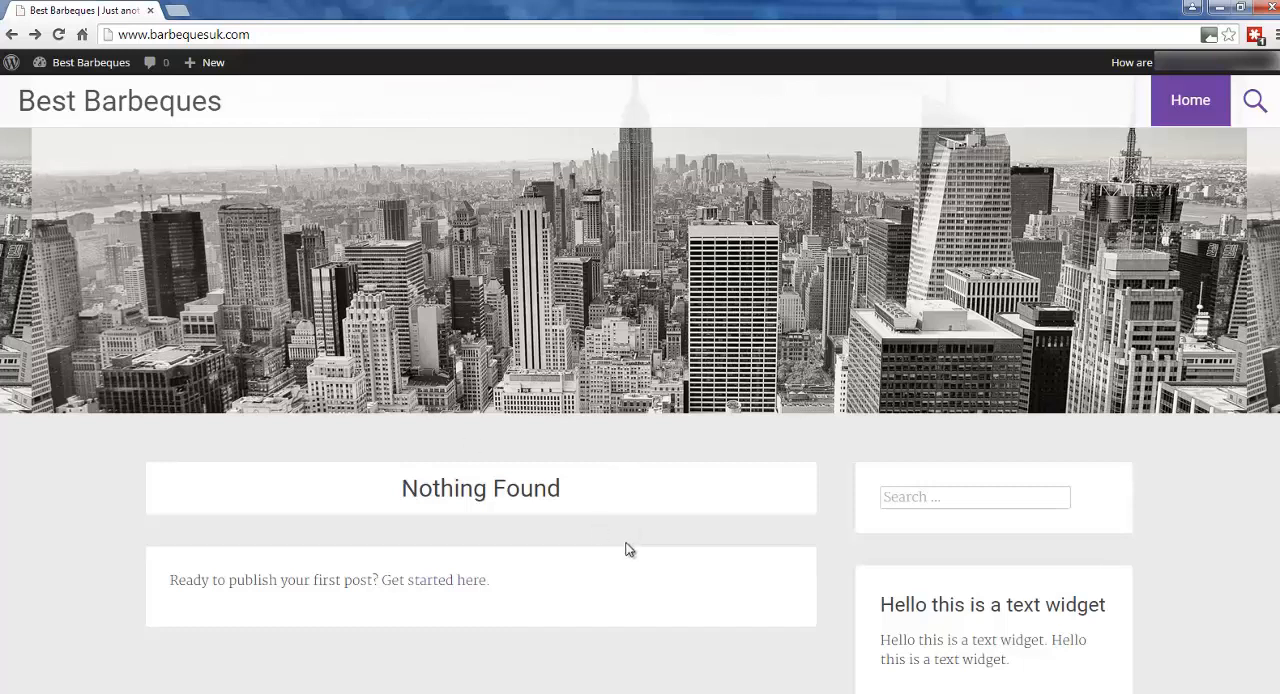
Go back to the site's dashboard and open the installed themes to look over the Radiate theme.
click(100, 67)
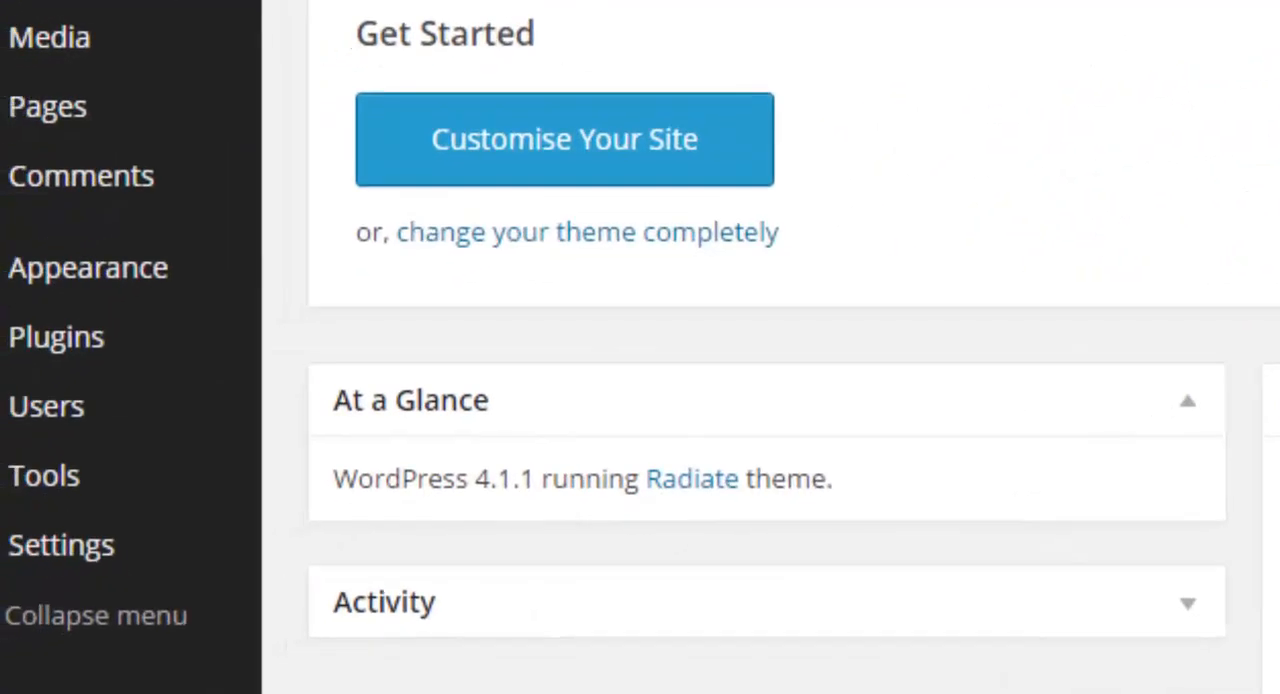
mouse_move(214, 275)
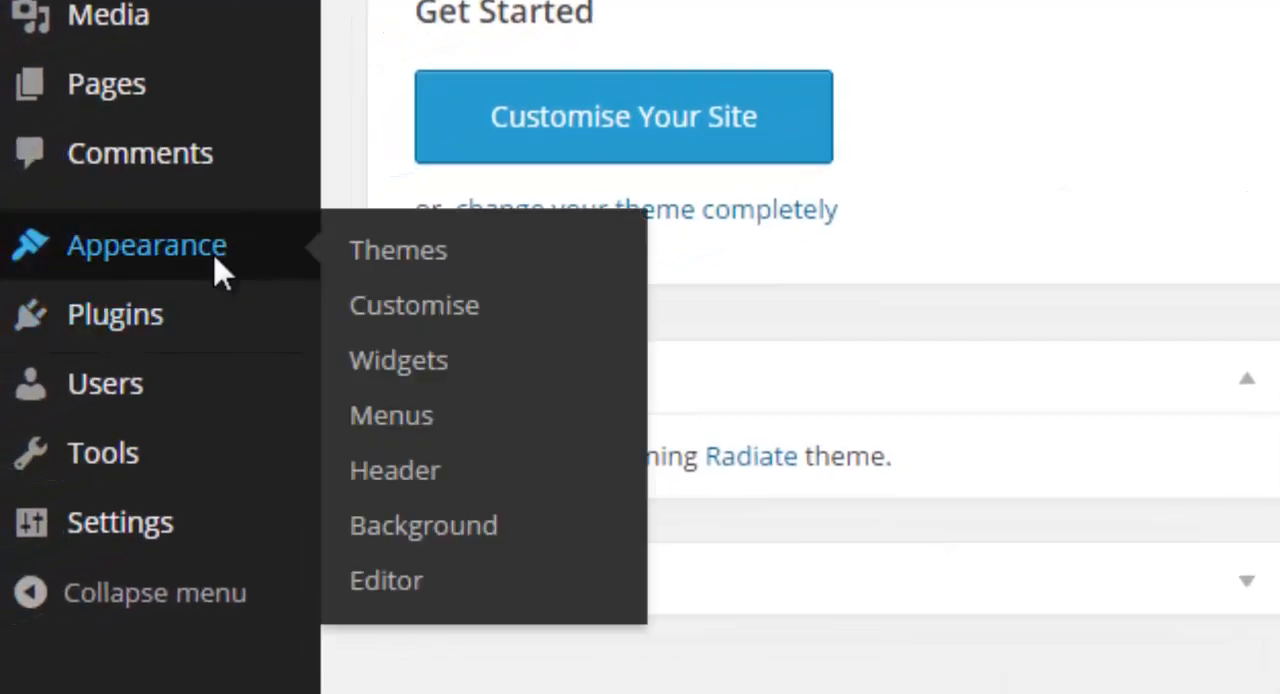
click(220, 274)
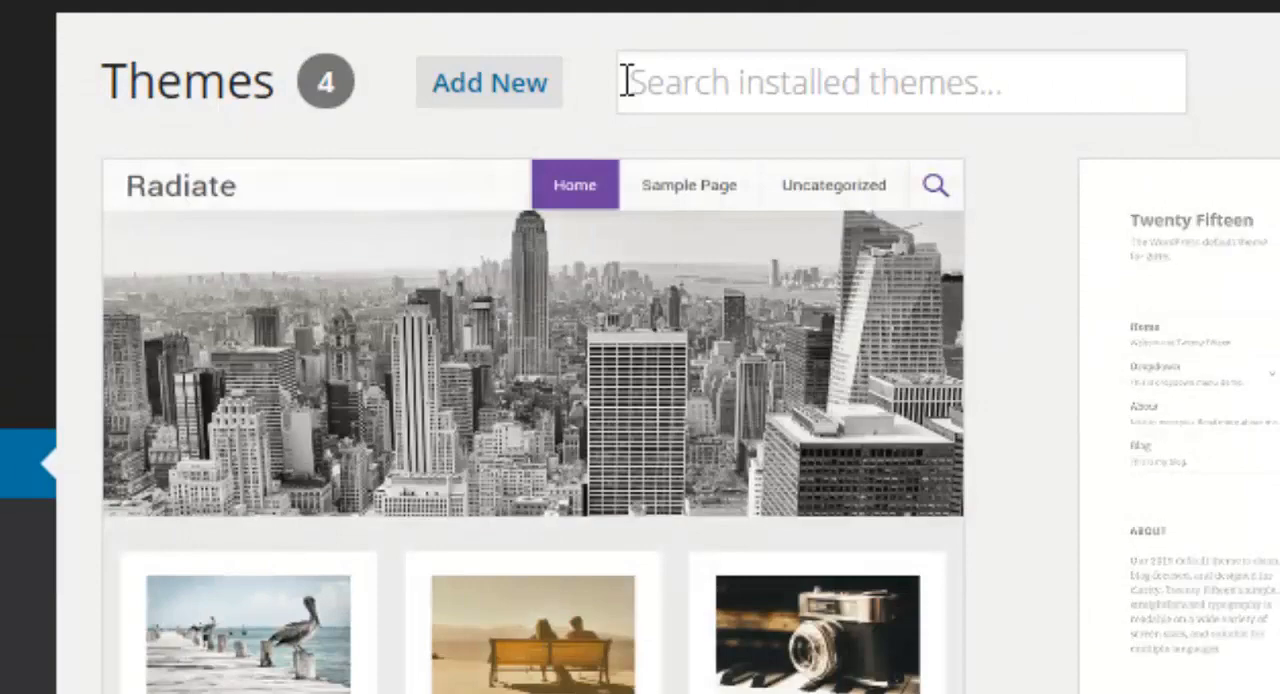
mouse_move(572, 220)
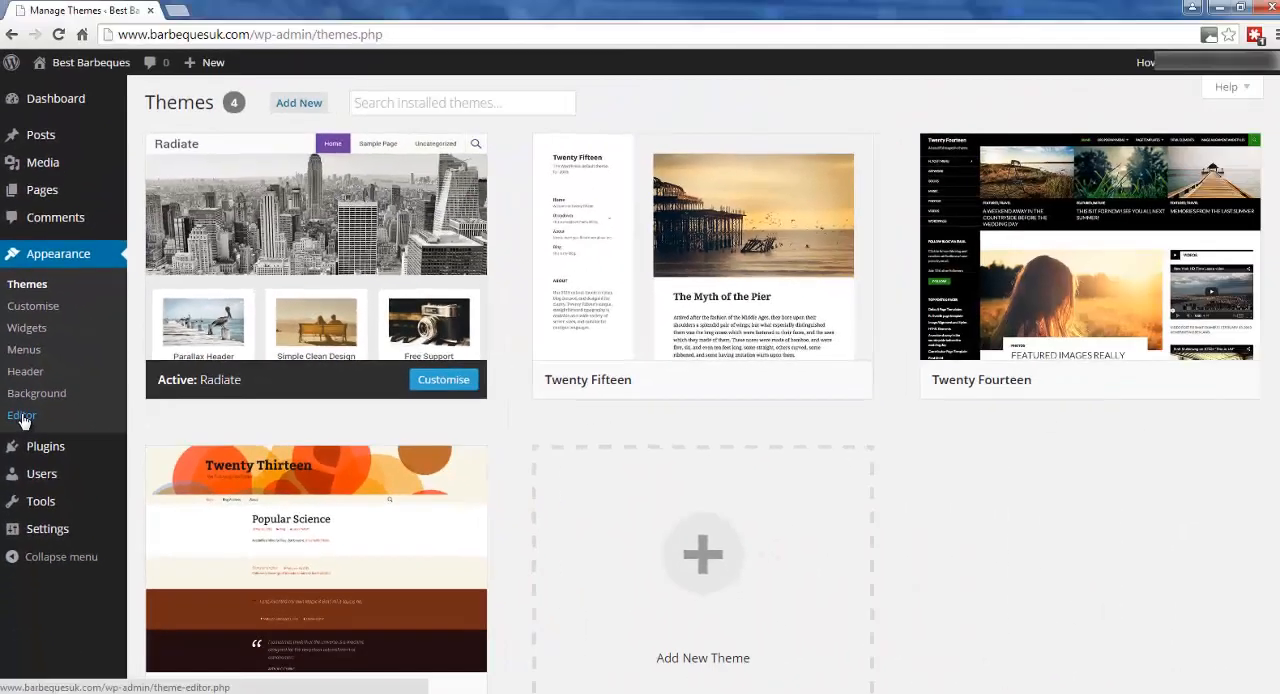
Open the theme editor for Radiate and examine its list of template and style files.
click(58, 516)
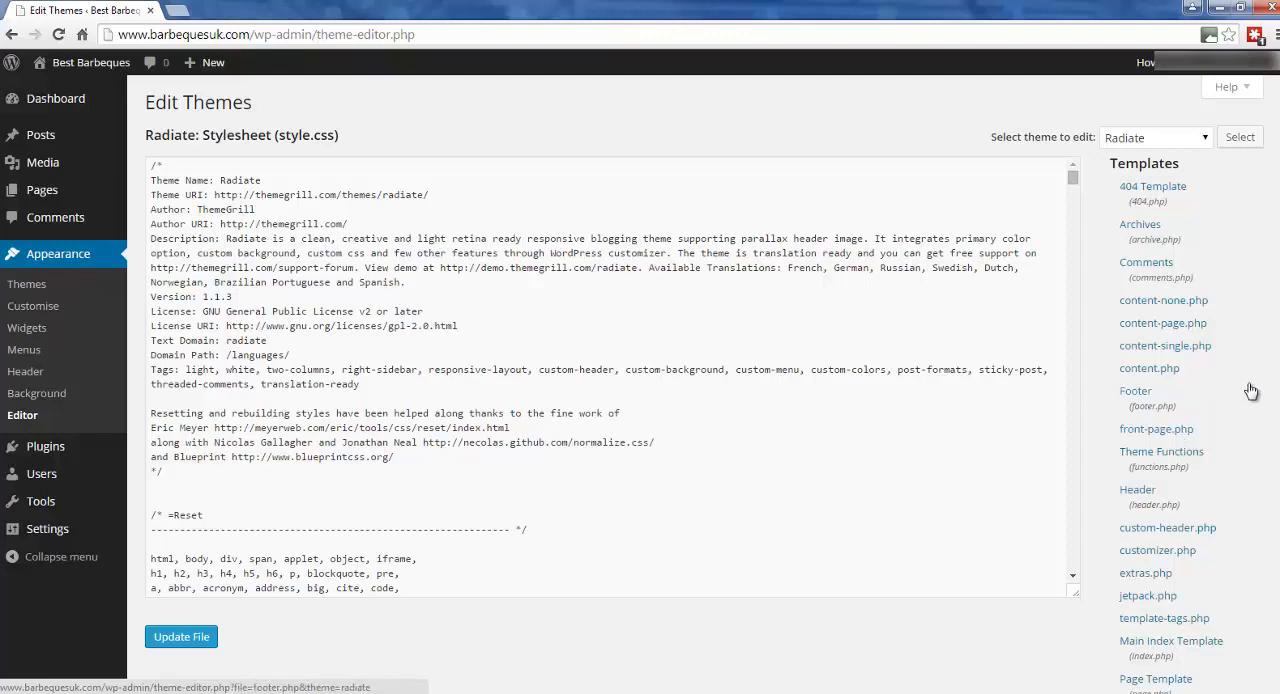
scroll(640, 380, down, 1)
scroll(640, 380, down, 3)
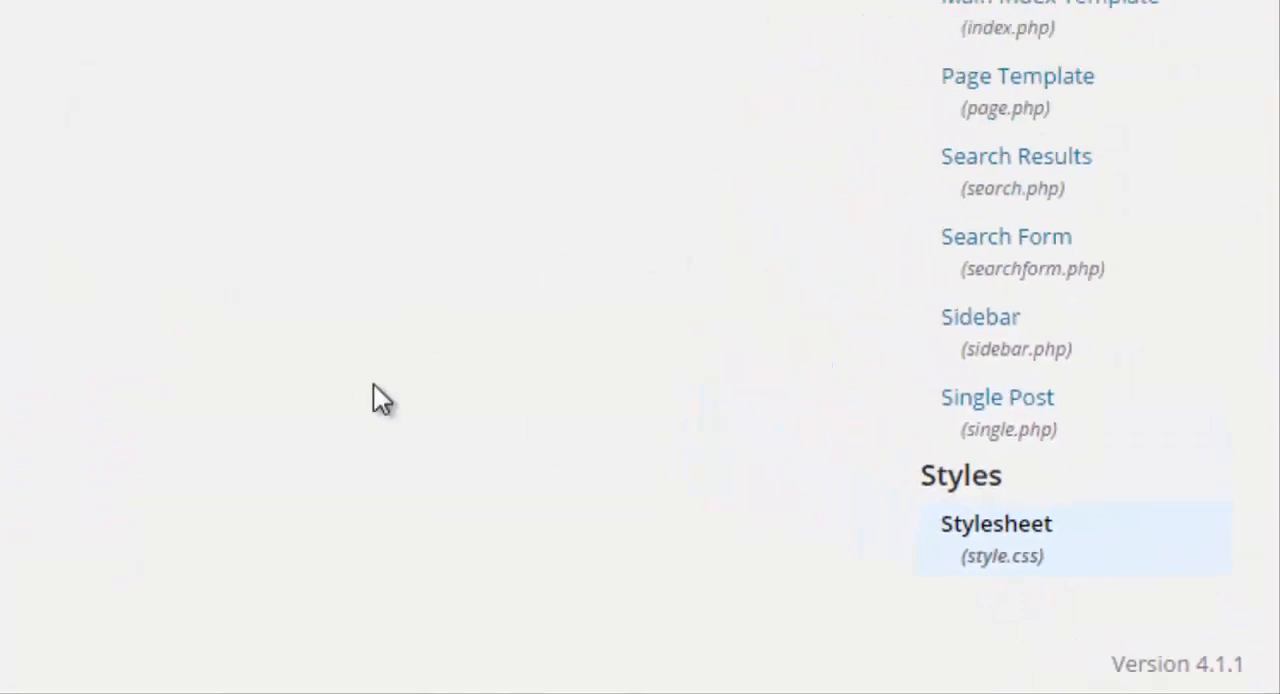
scroll(1262, 303, up, 3)
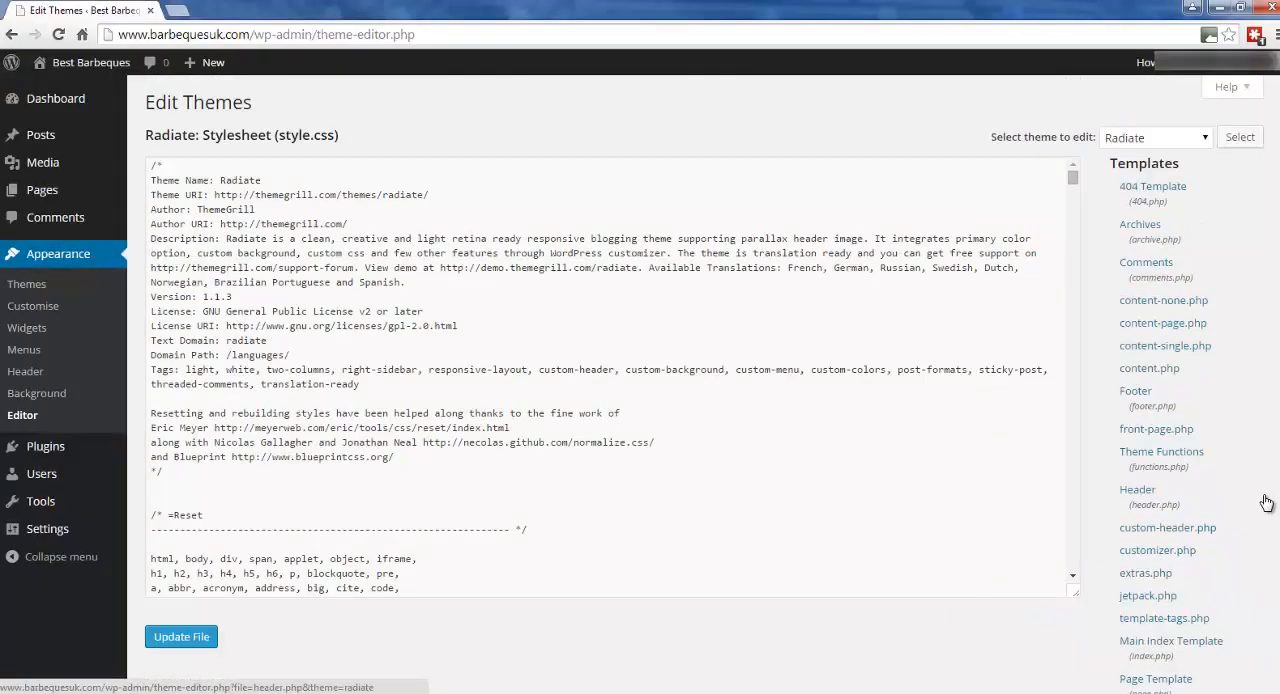
Examine the code of Radiate's style.css from the theme description down to the end of the file.
drag(203, 134, 522, 394)
click(522, 394)
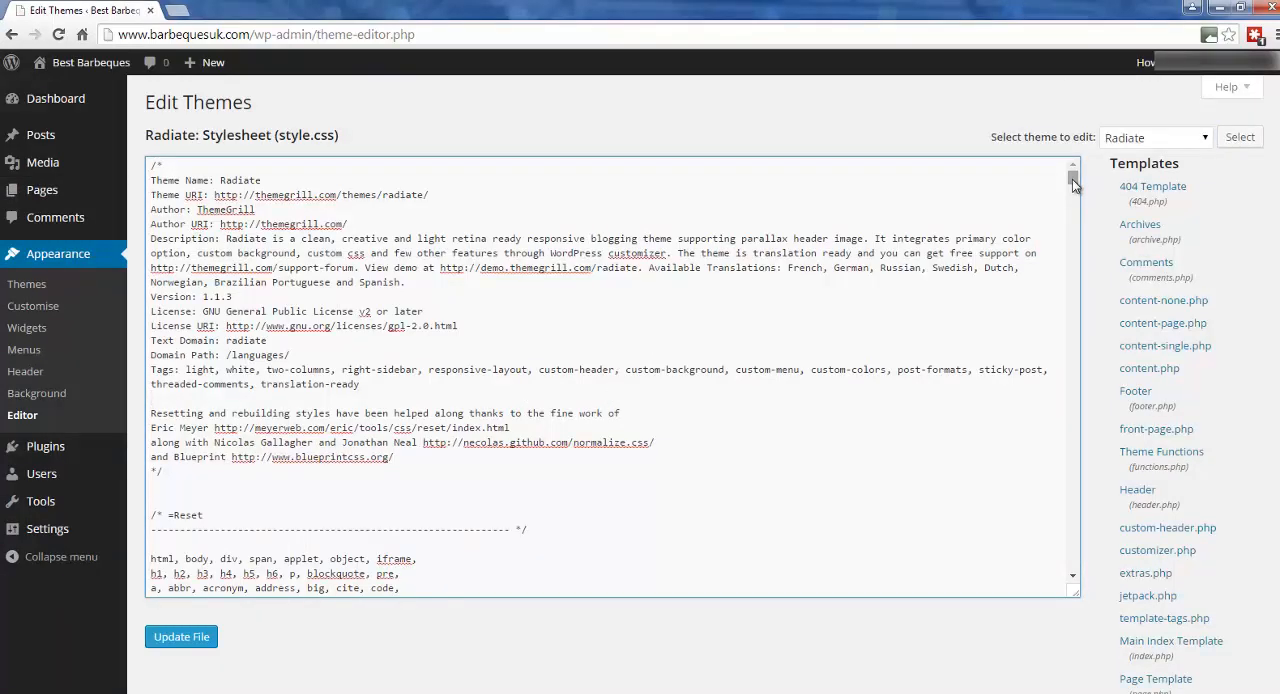
drag(1072, 179, 1080, 437)
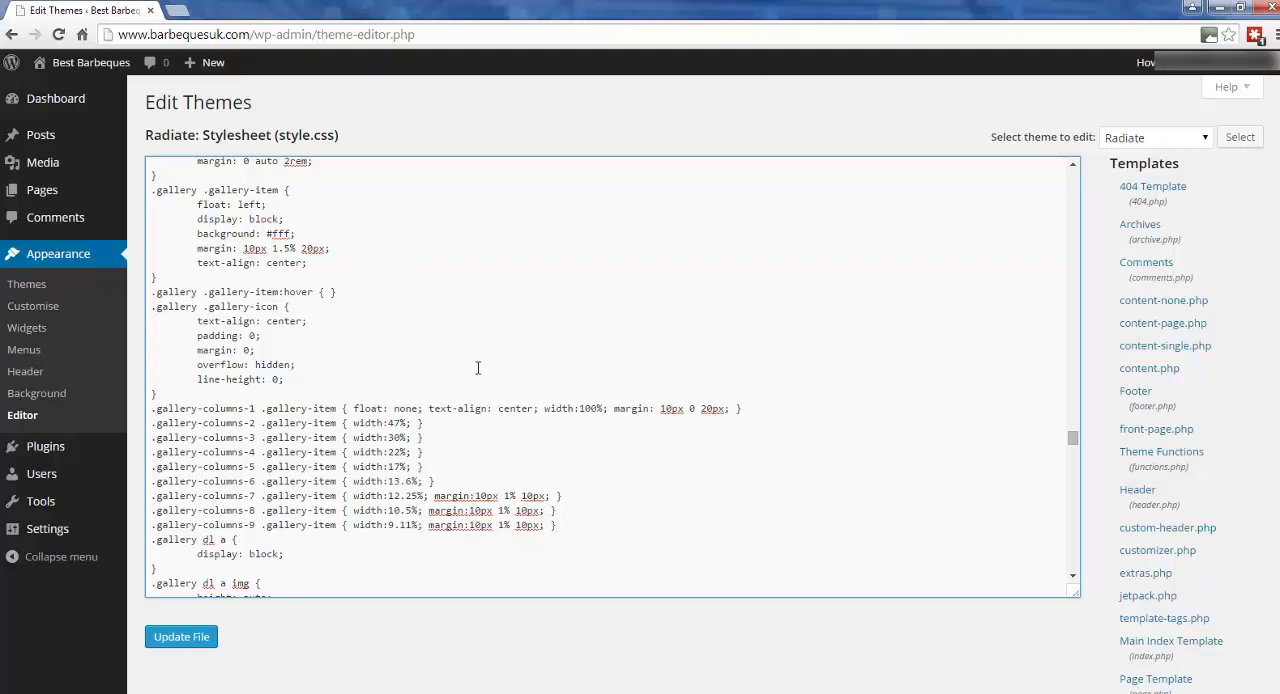
scroll(470, 375, down, 10)
scroll(542, 373, down, 4)
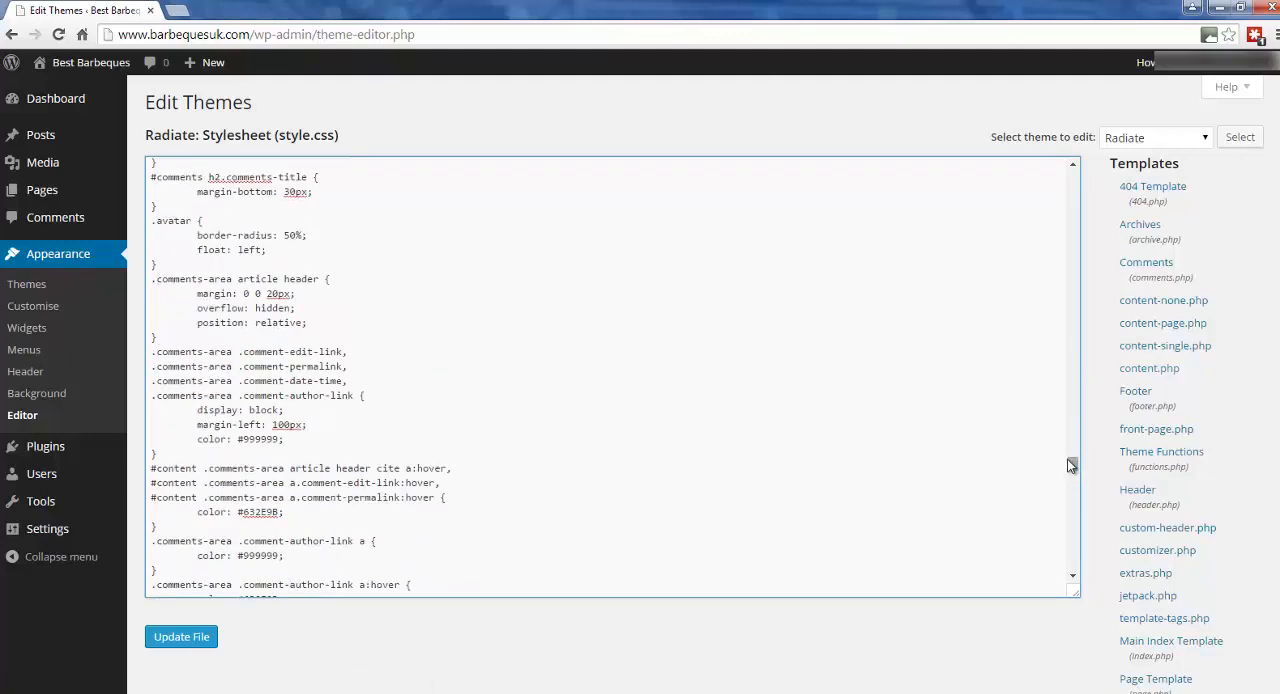
drag(1072, 467, 1016, 578)
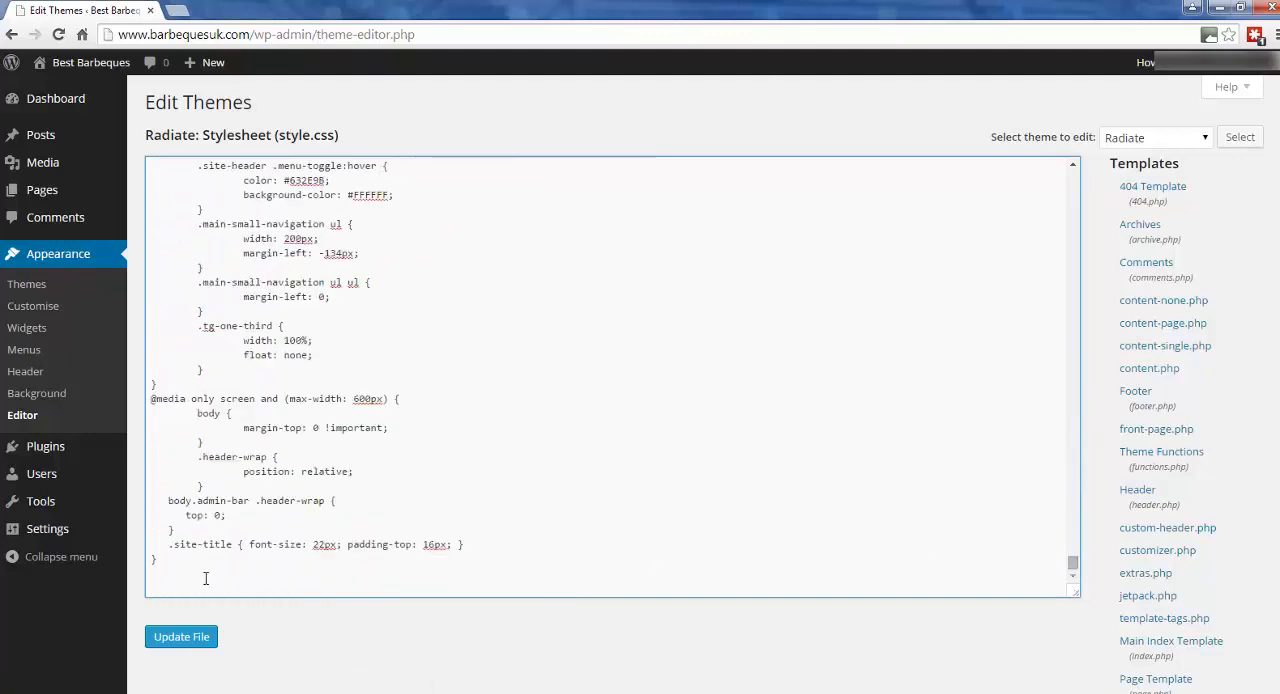
click(157, 587)
scroll(408, 417, up, 3)
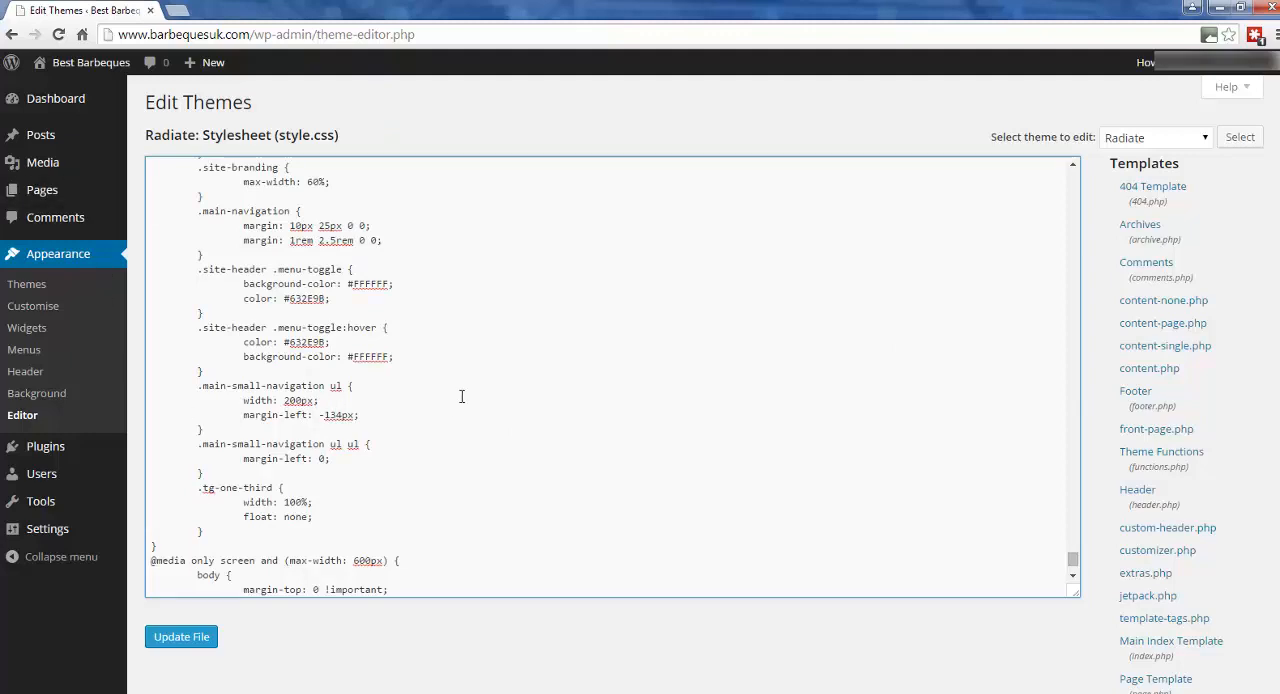
In the installed plugins, activate Hello Dolly to examine the lyric it adds to the admin screen, and deactivate it again.
mouse_move(51, 452)
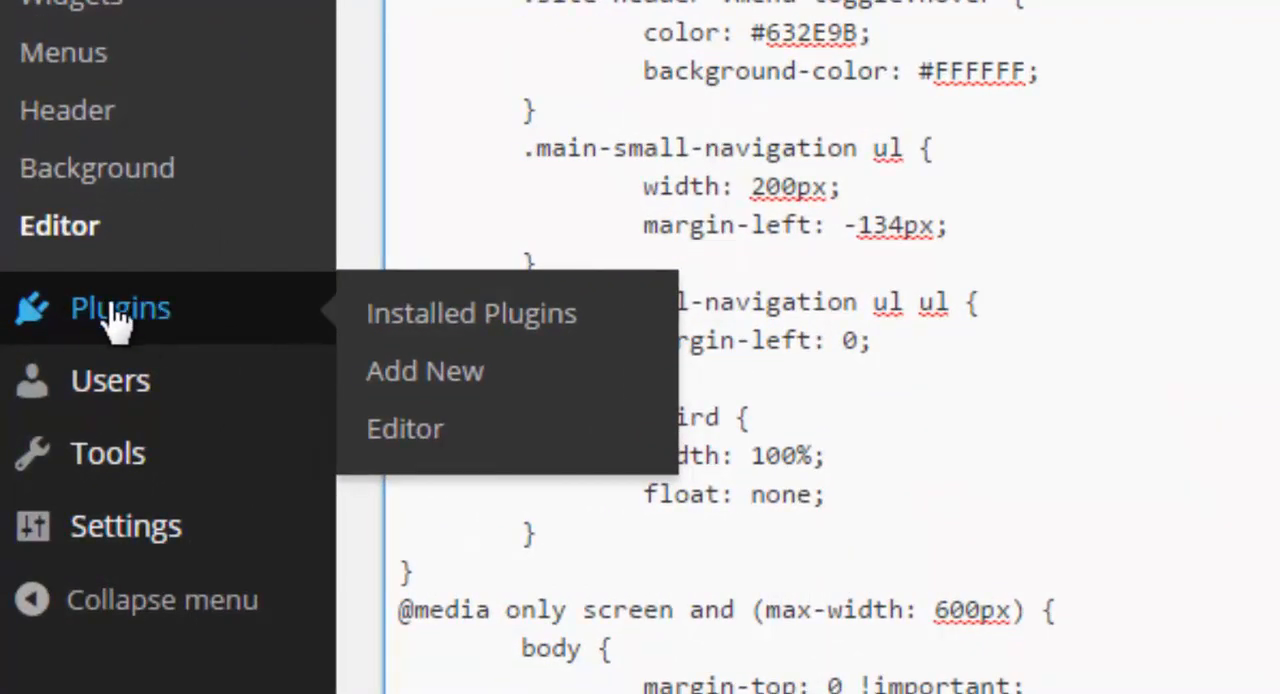
click(115, 310)
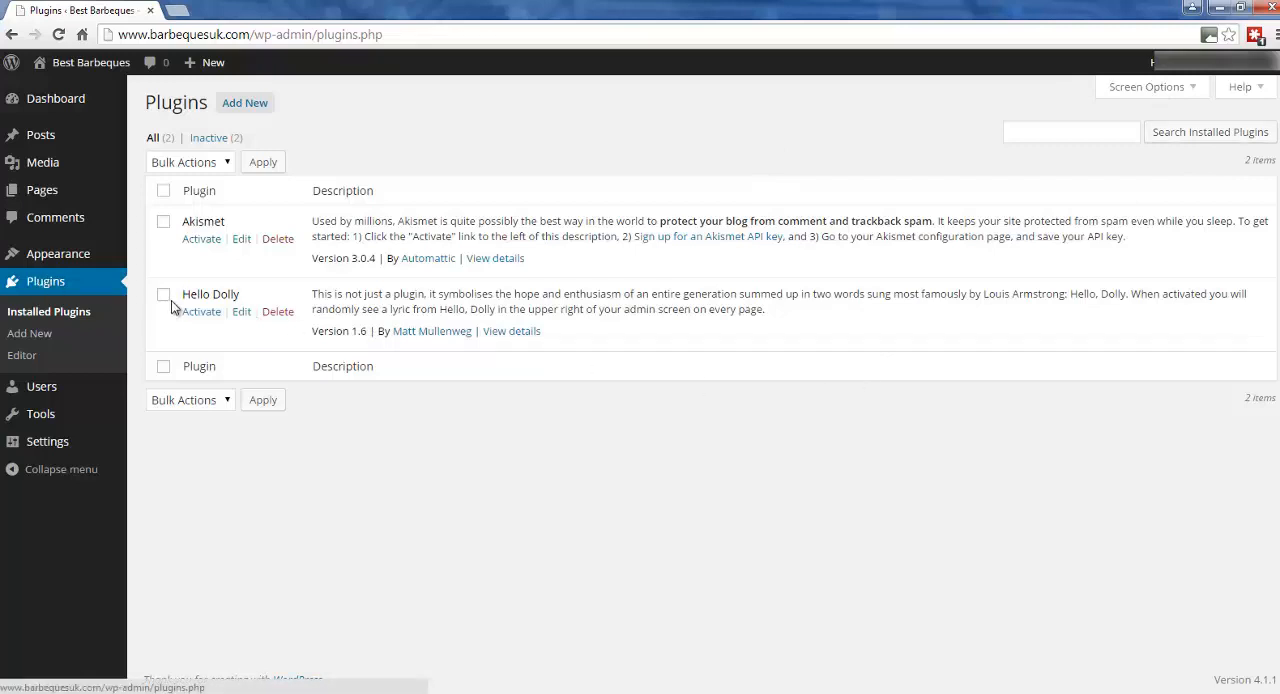
click(200, 314)
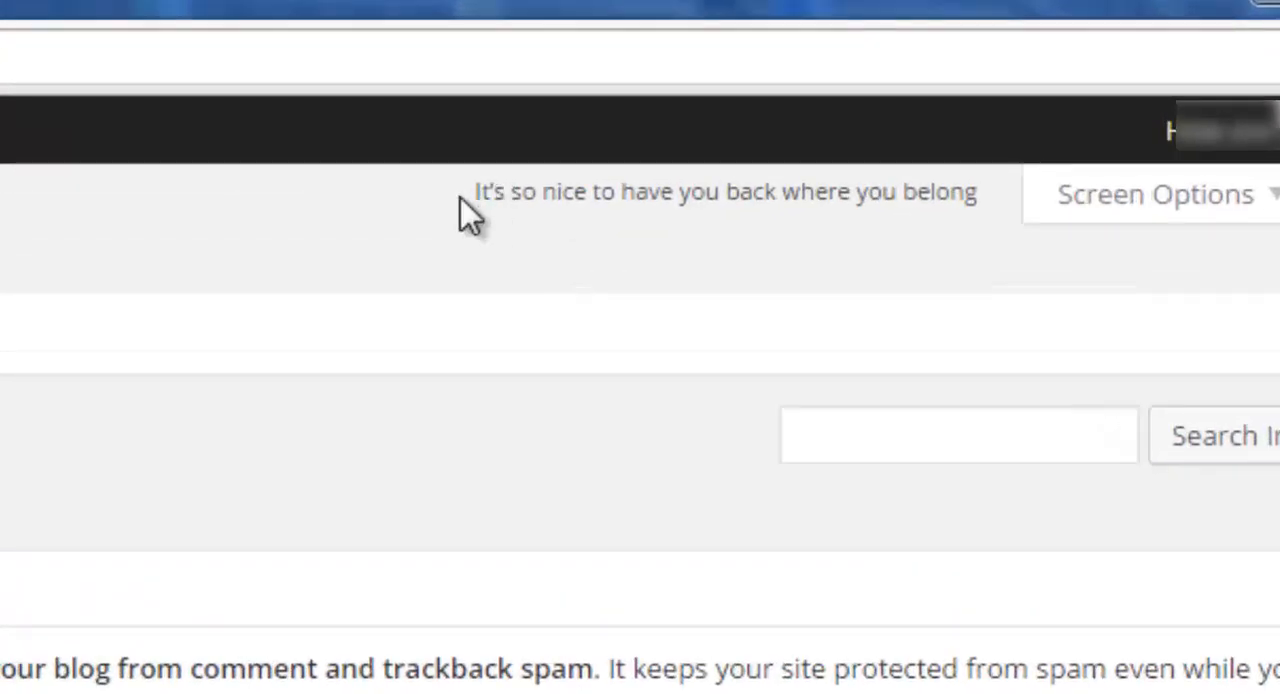
drag(461, 198, 703, 192)
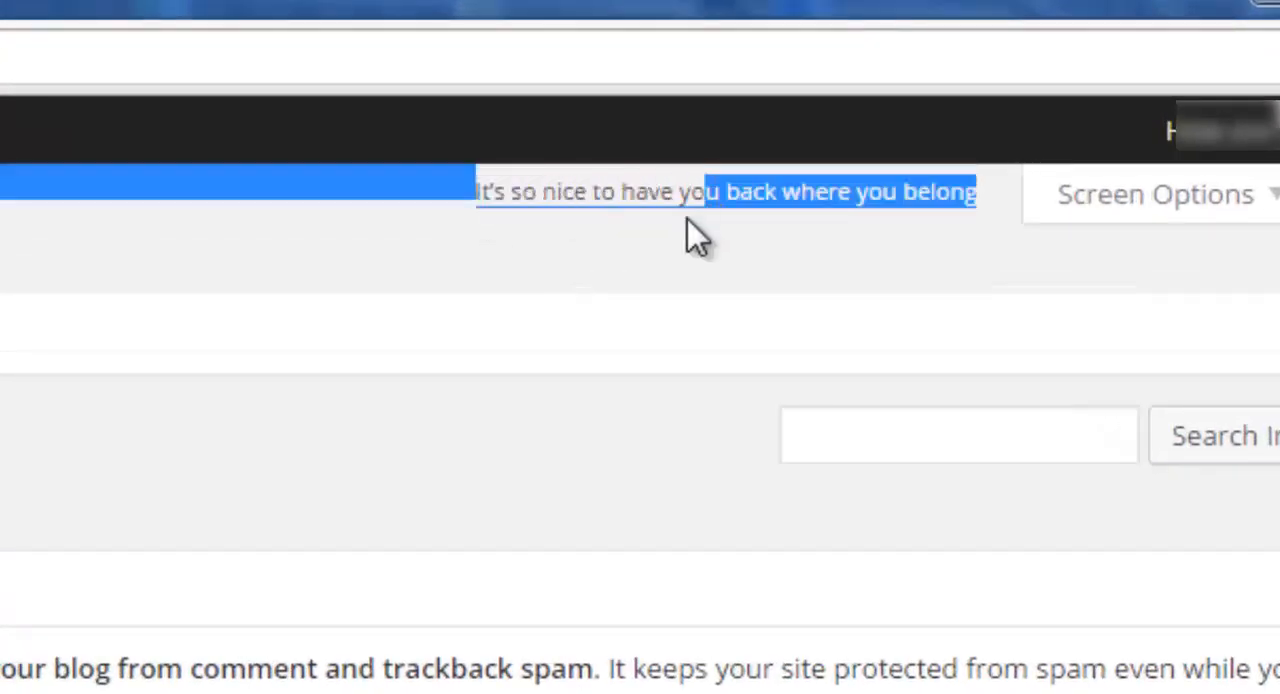
click(686, 234)
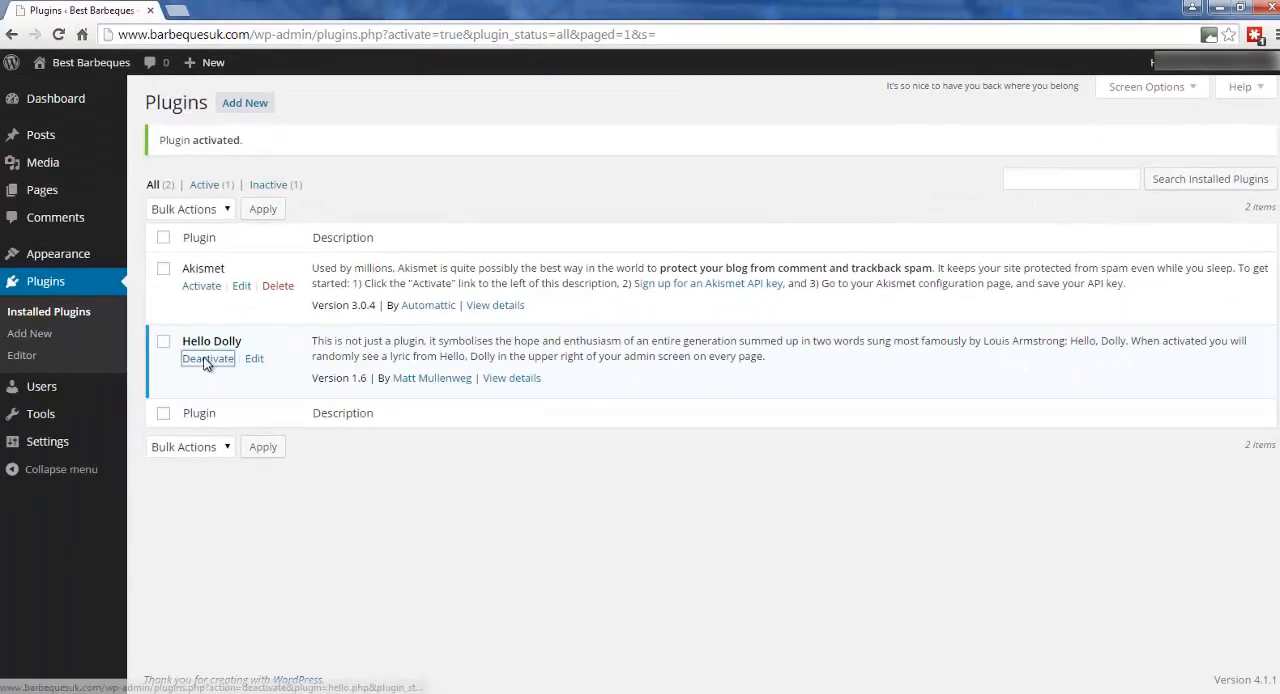
click(208, 358)
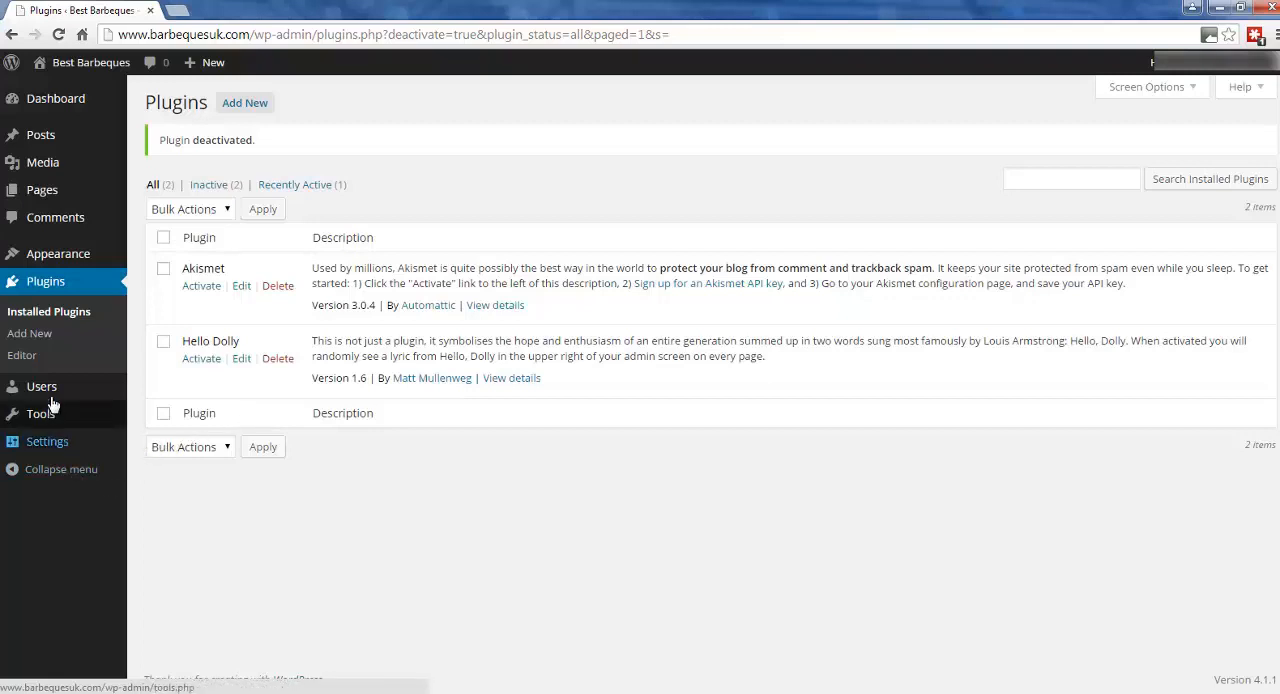
Open the list of all users and examine the role assigned to the existing account.
mouse_move(52, 391)
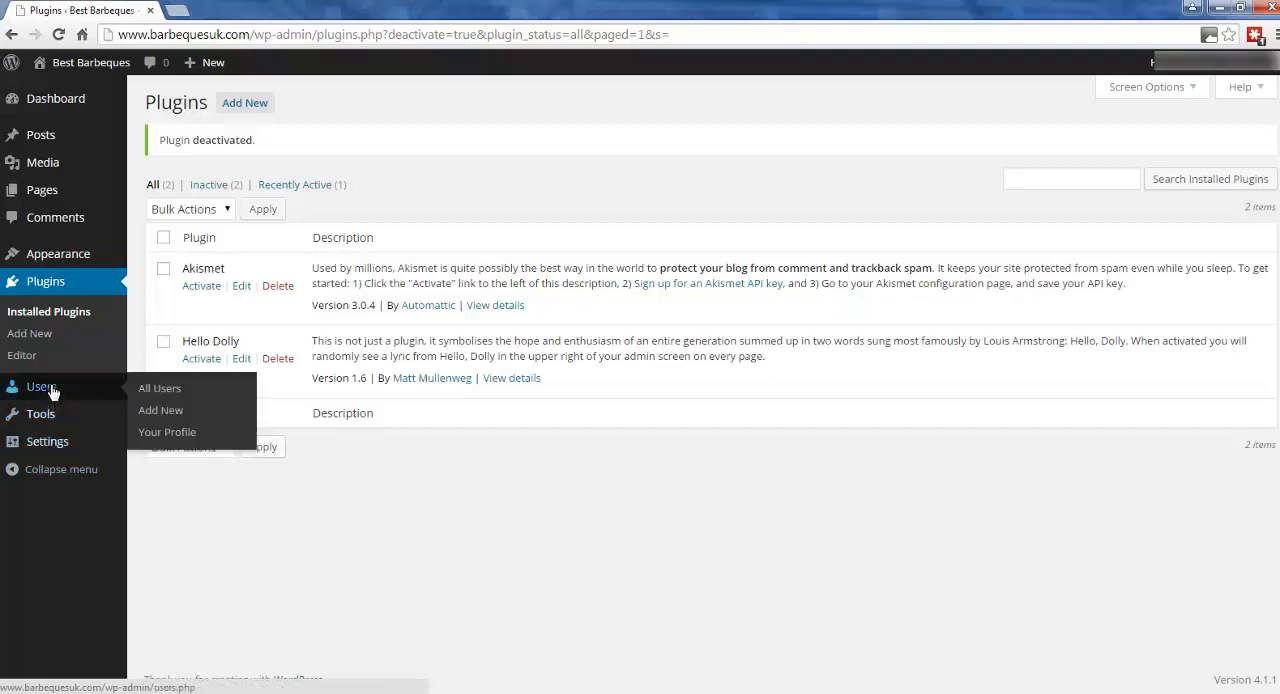
click(52, 391)
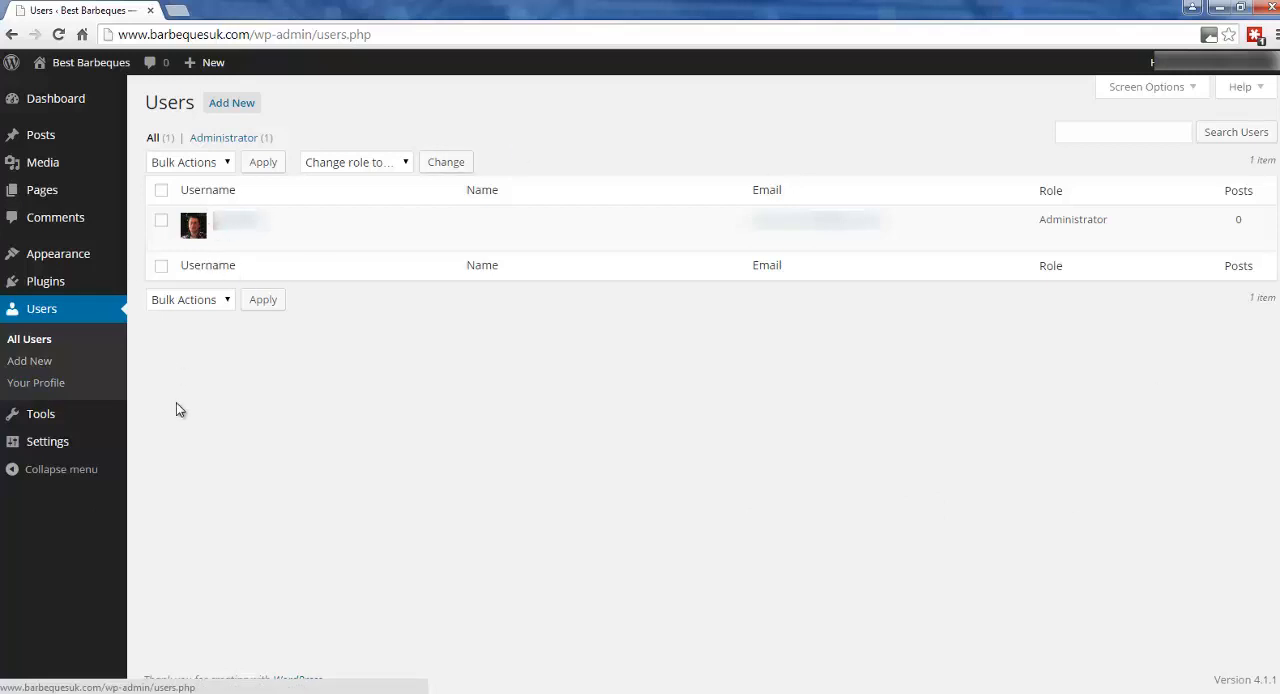
mouse_move(202, 231)
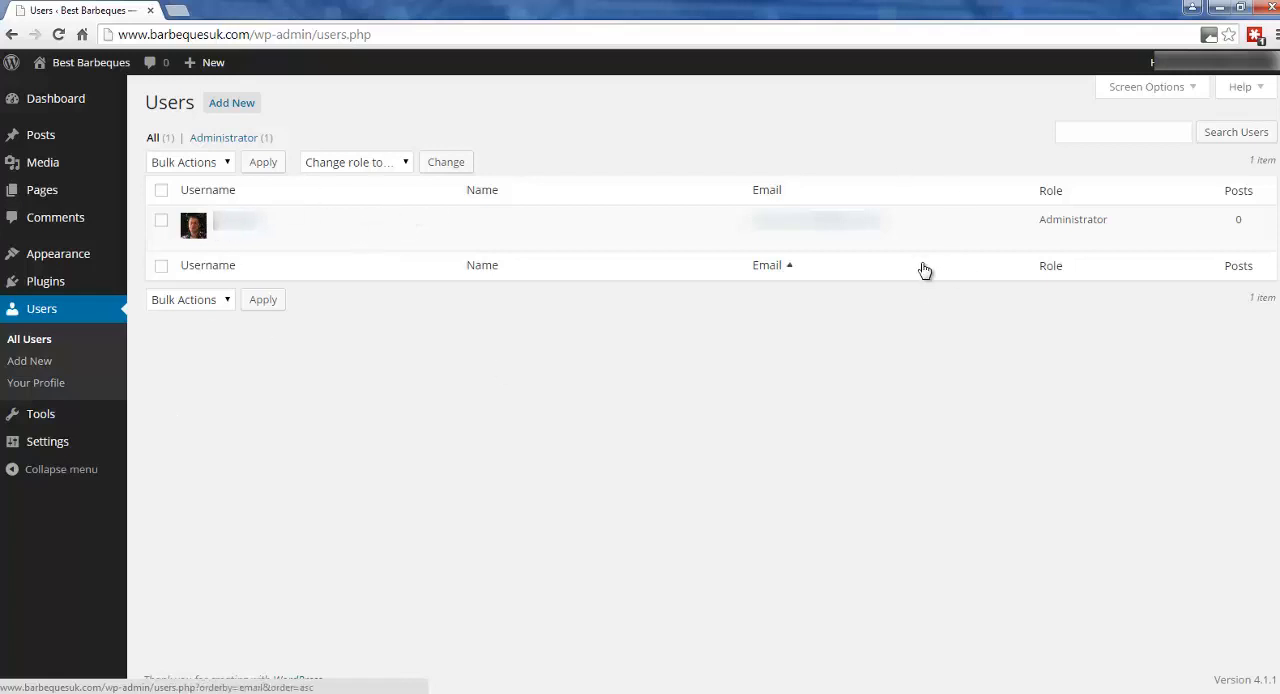
drag(1040, 218, 1115, 222)
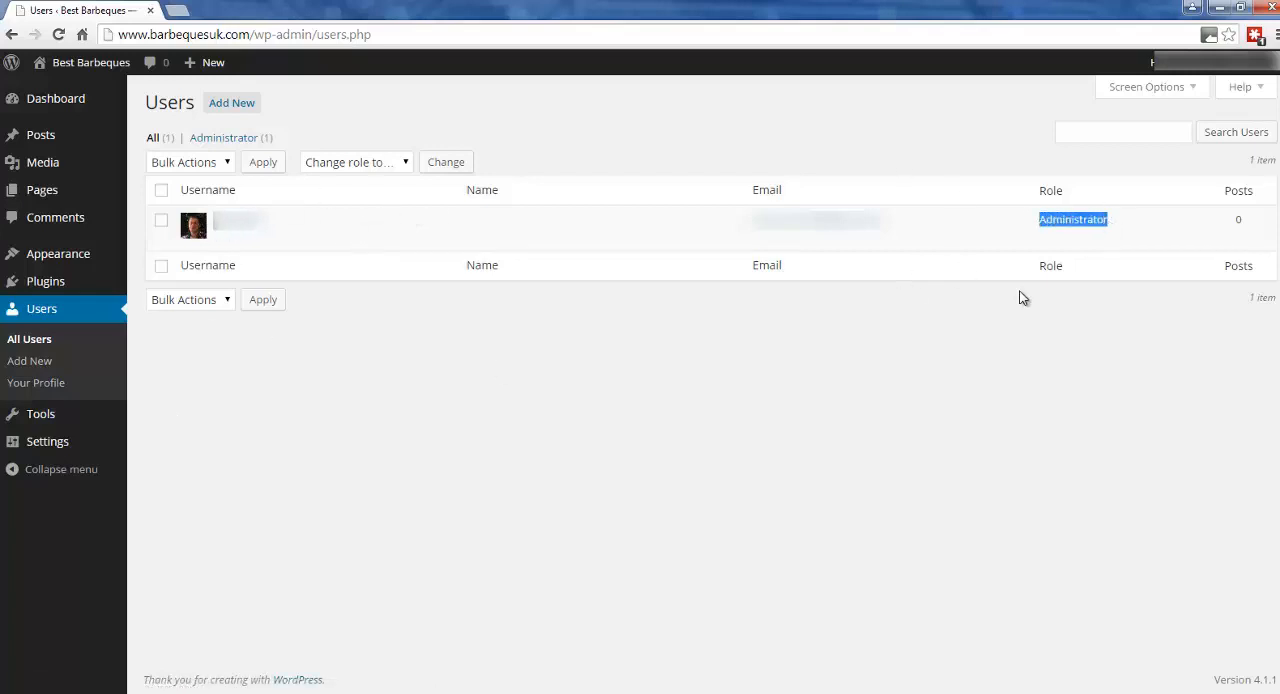
click(1021, 293)
Open the administrator account's profile and change its nickname to BBQ KING.
mouse_move(250, 222)
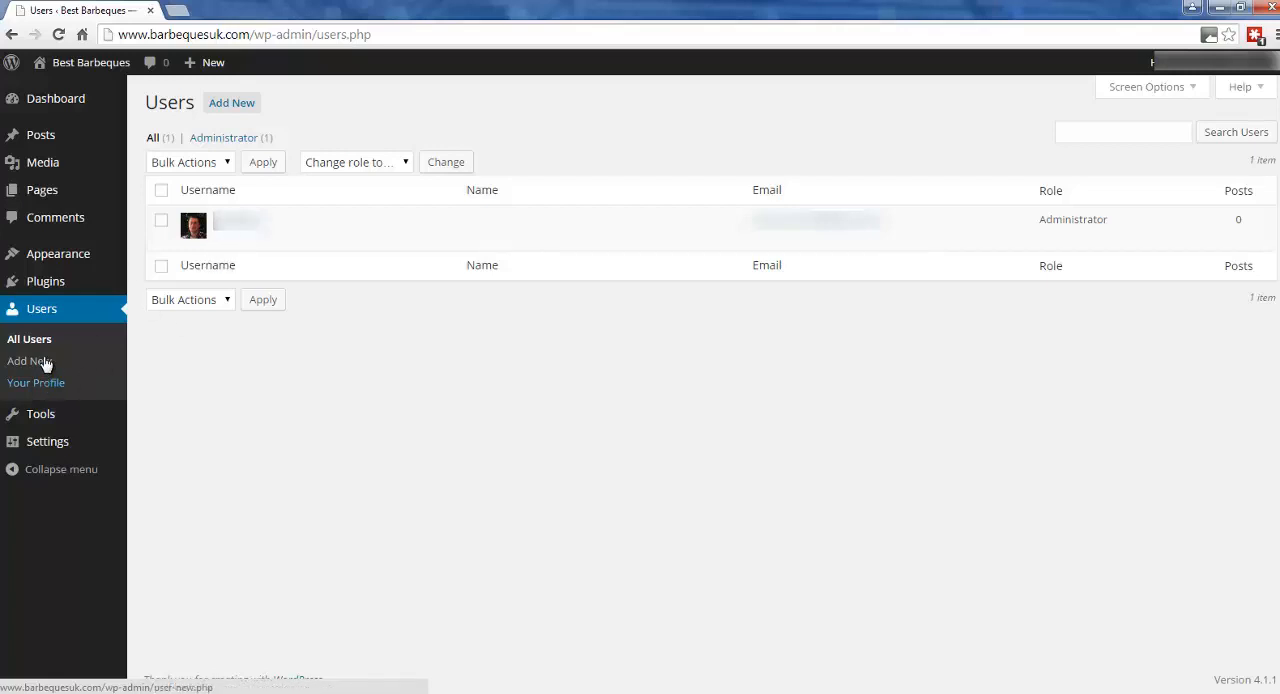
click(238, 220)
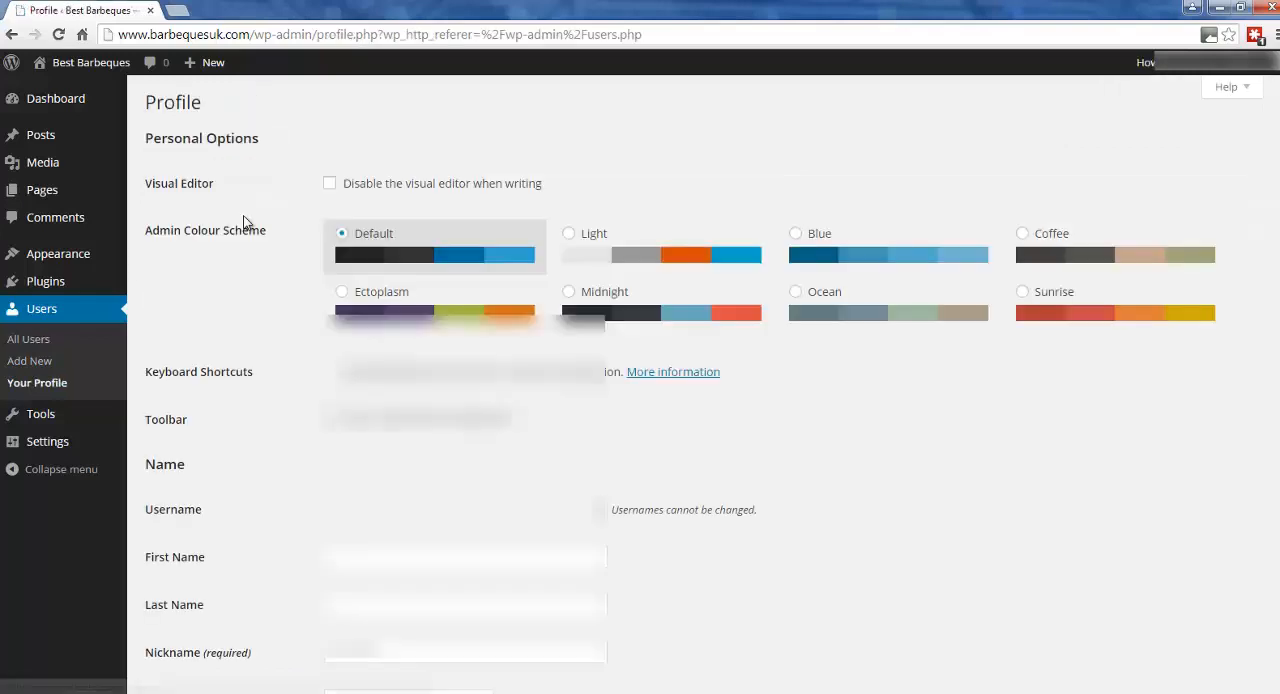
scroll(405, 525, down, 2)
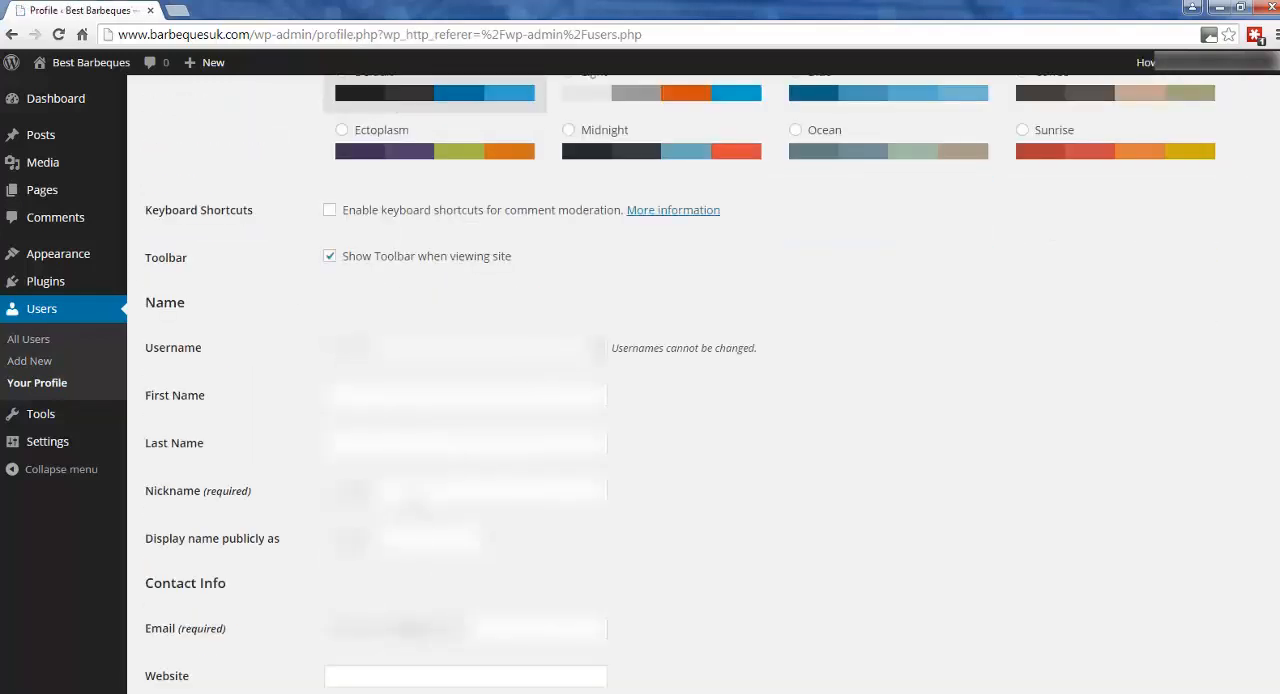
click(253, 491)
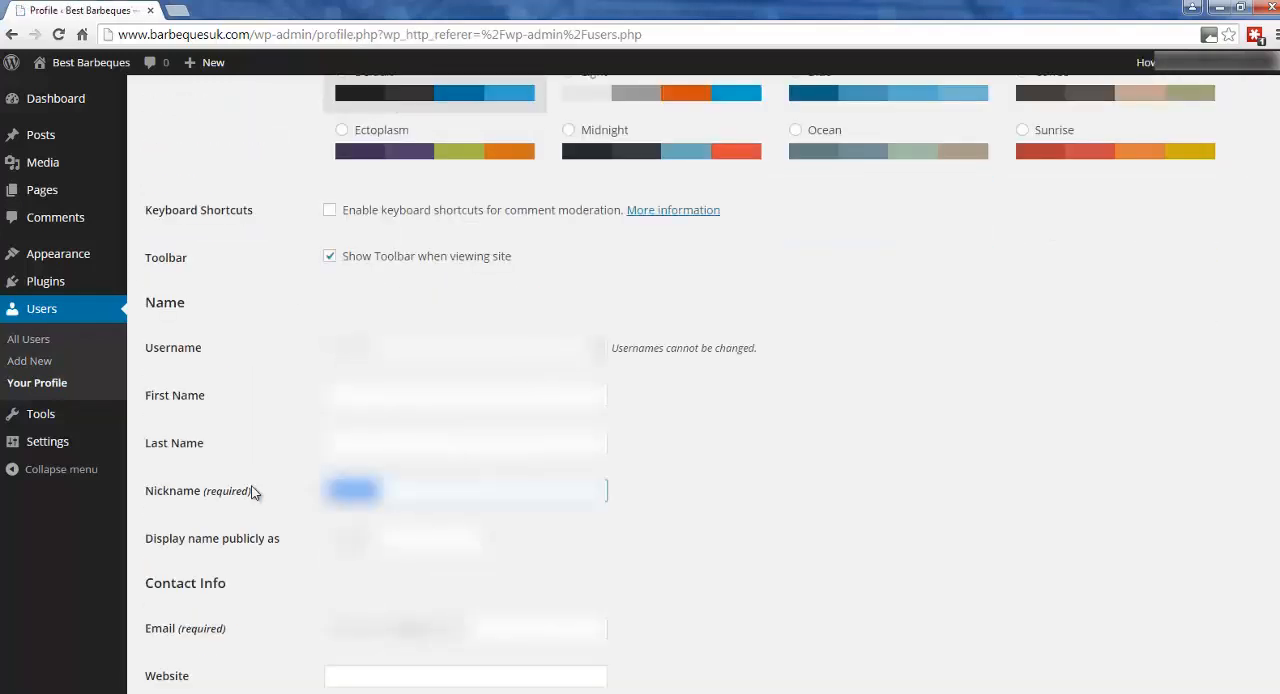
text(BBQ )
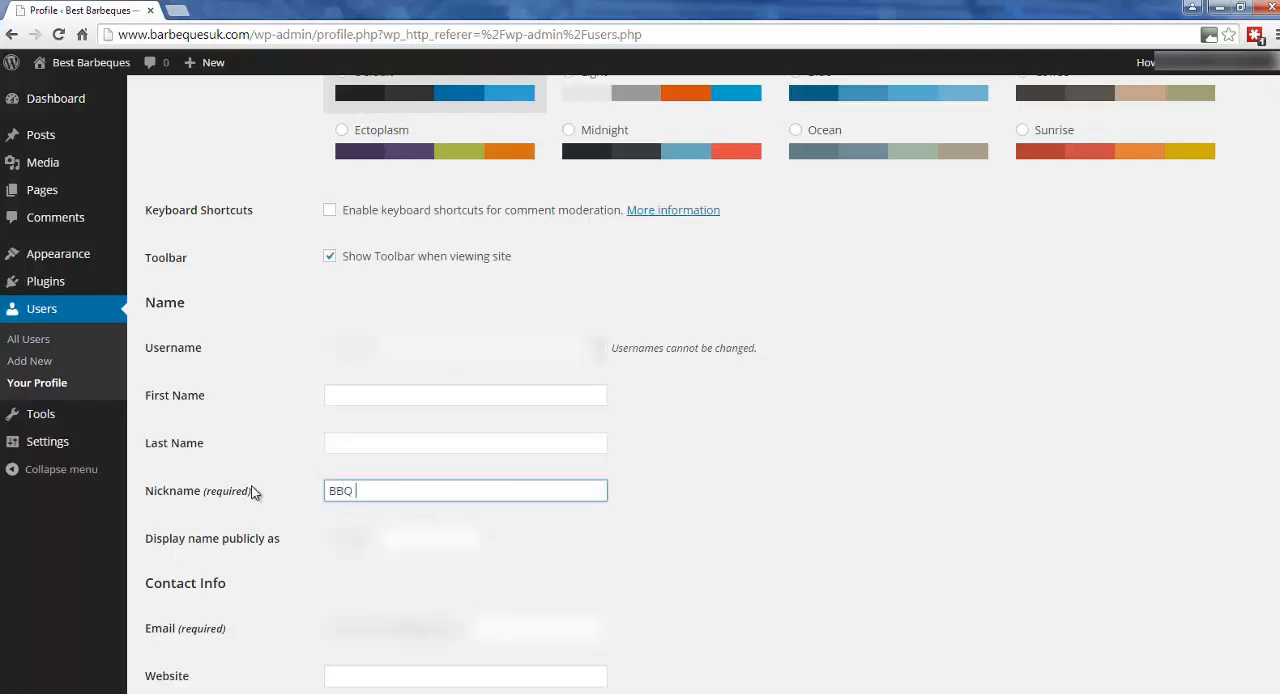
text(KING)
Set the publicly displayed name to BBQ KING and update the profile.
click(390, 540)
click(390, 573)
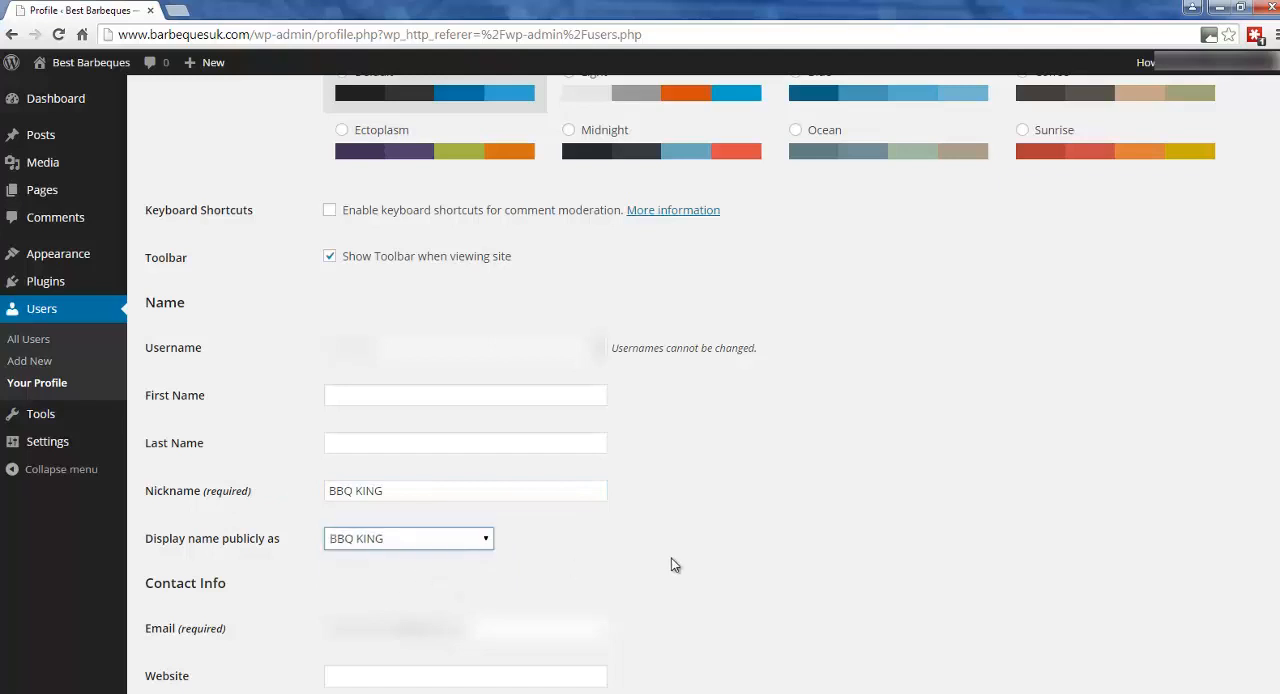
scroll(673, 563, down, 5)
click(193, 617)
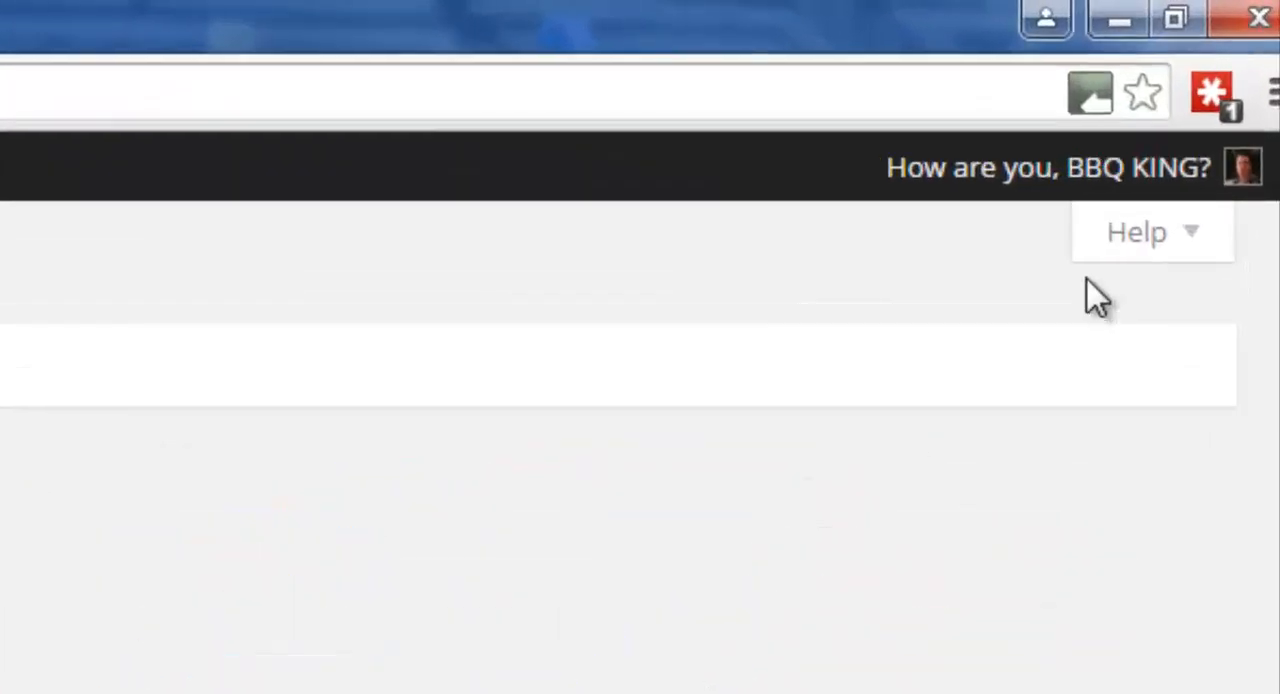
mouse_move(1153, 72)
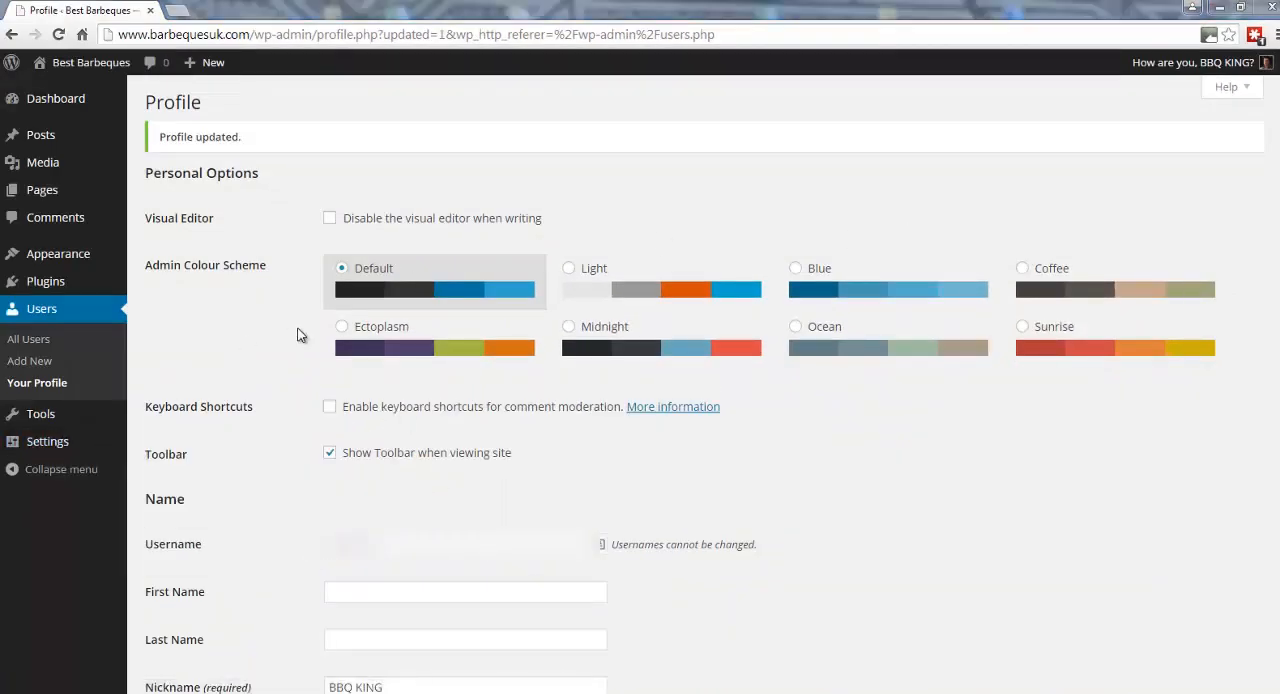
Open the general settings and change the site title to Barbeques UK.
mouse_move(36, 418)
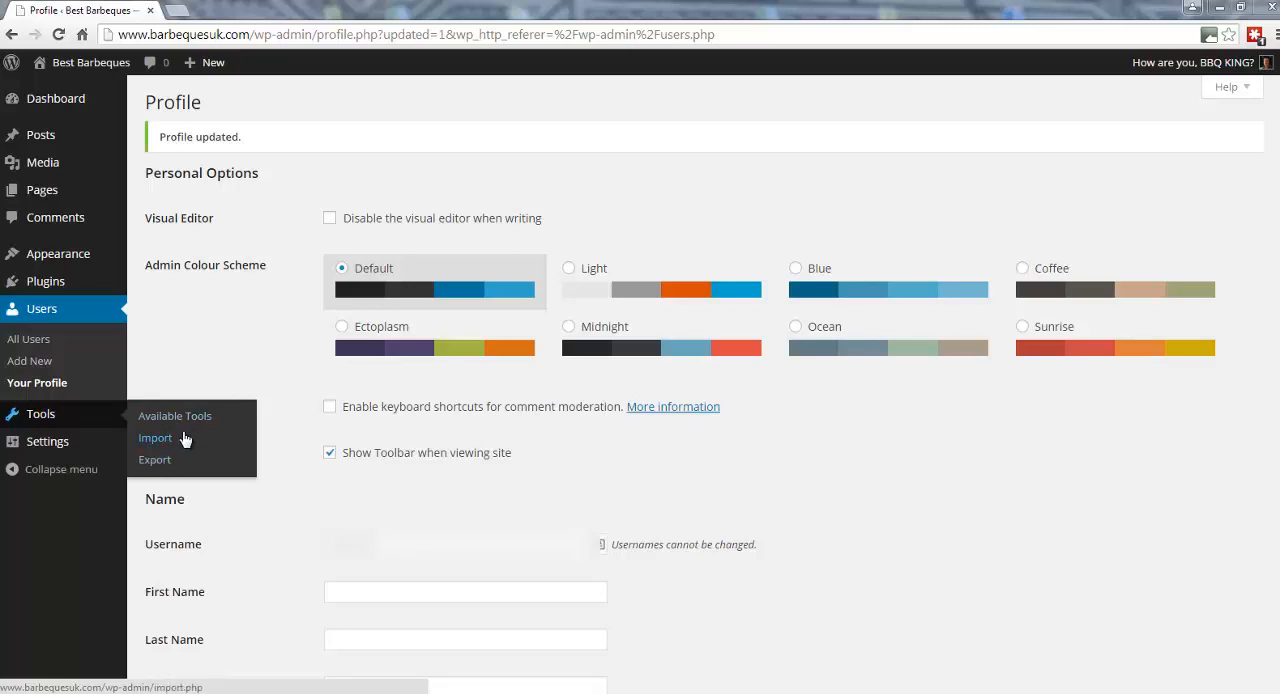
click(55, 446)
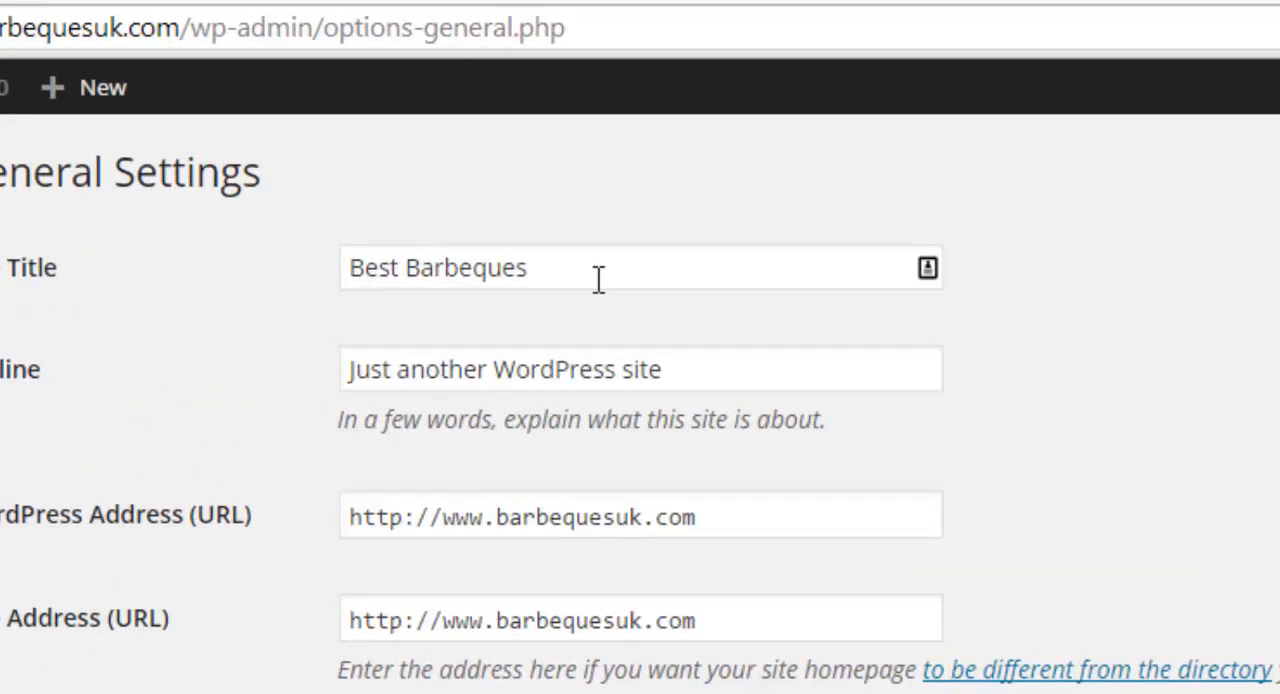
click(408, 268)
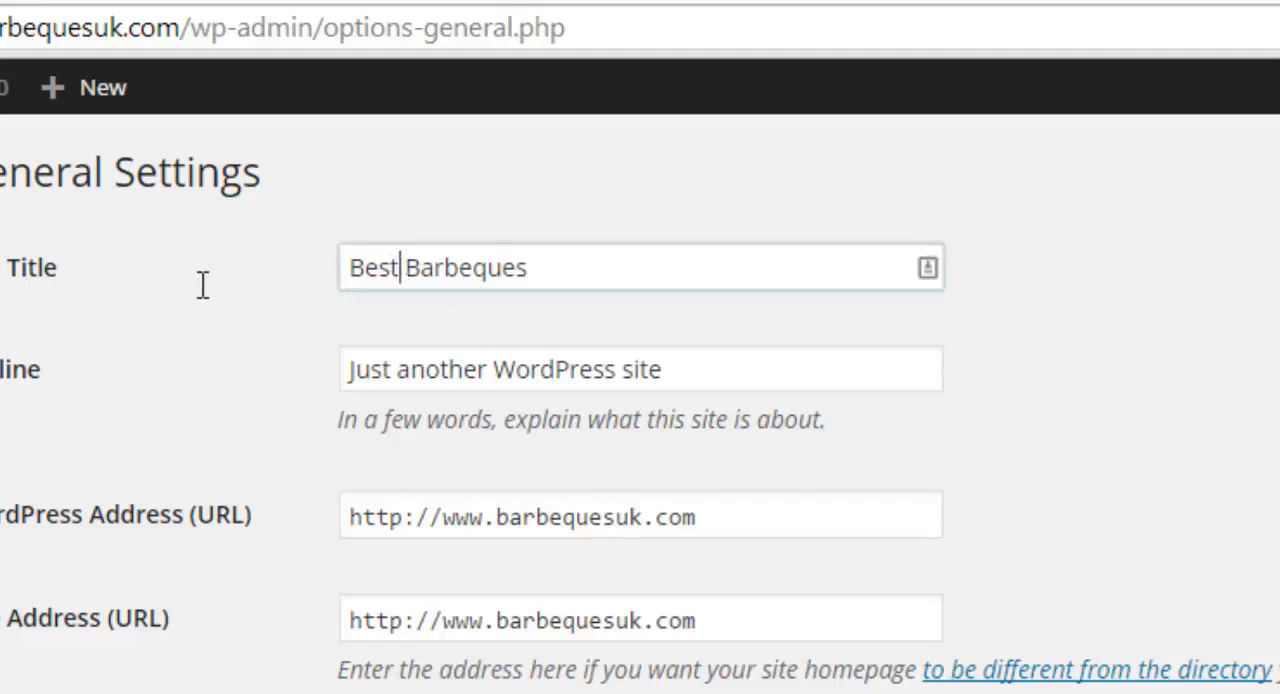
key(shift+Home)
key(BackSpace)
click(540, 263)
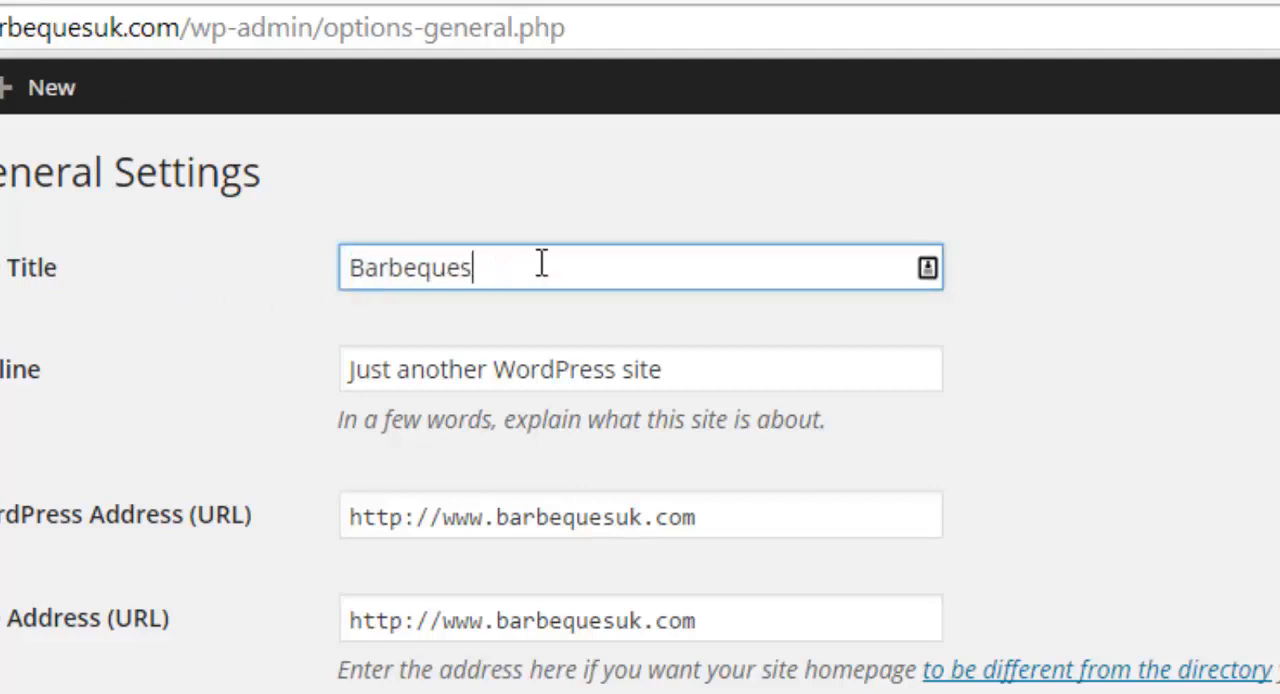
text(UK)
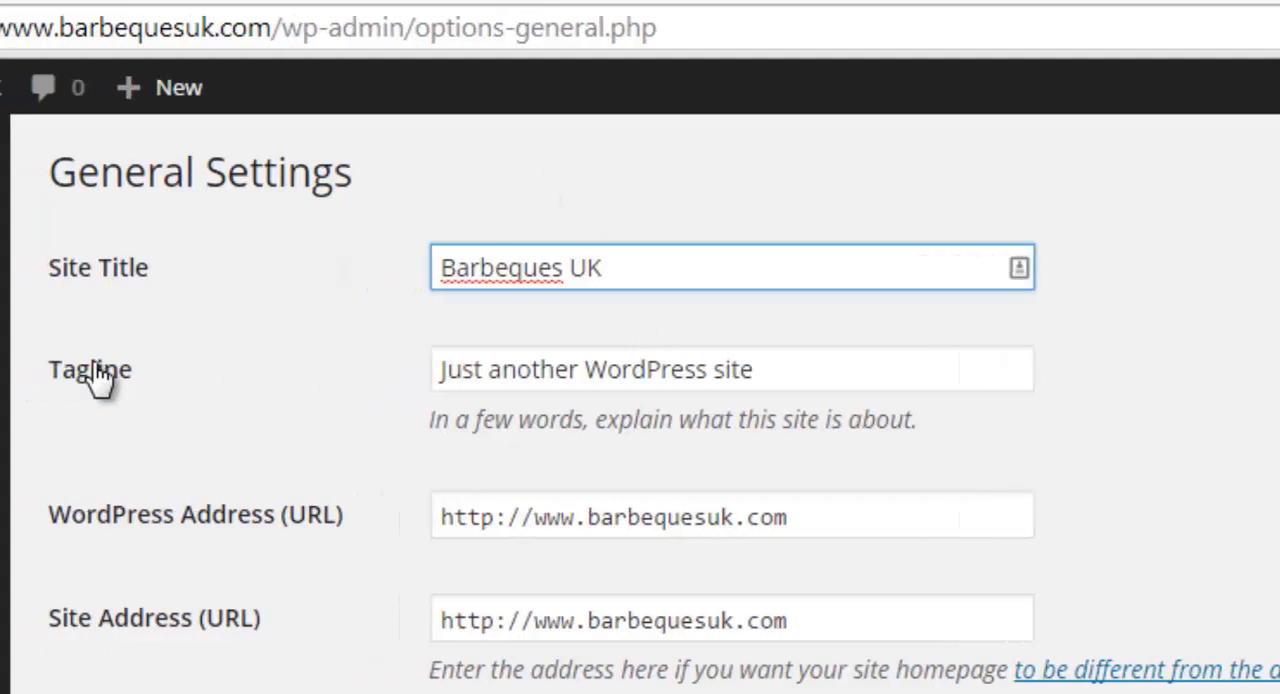
Replace the site's tagline with "BBQ reviews and buyers guides".
drag(531, 369, 944, 376)
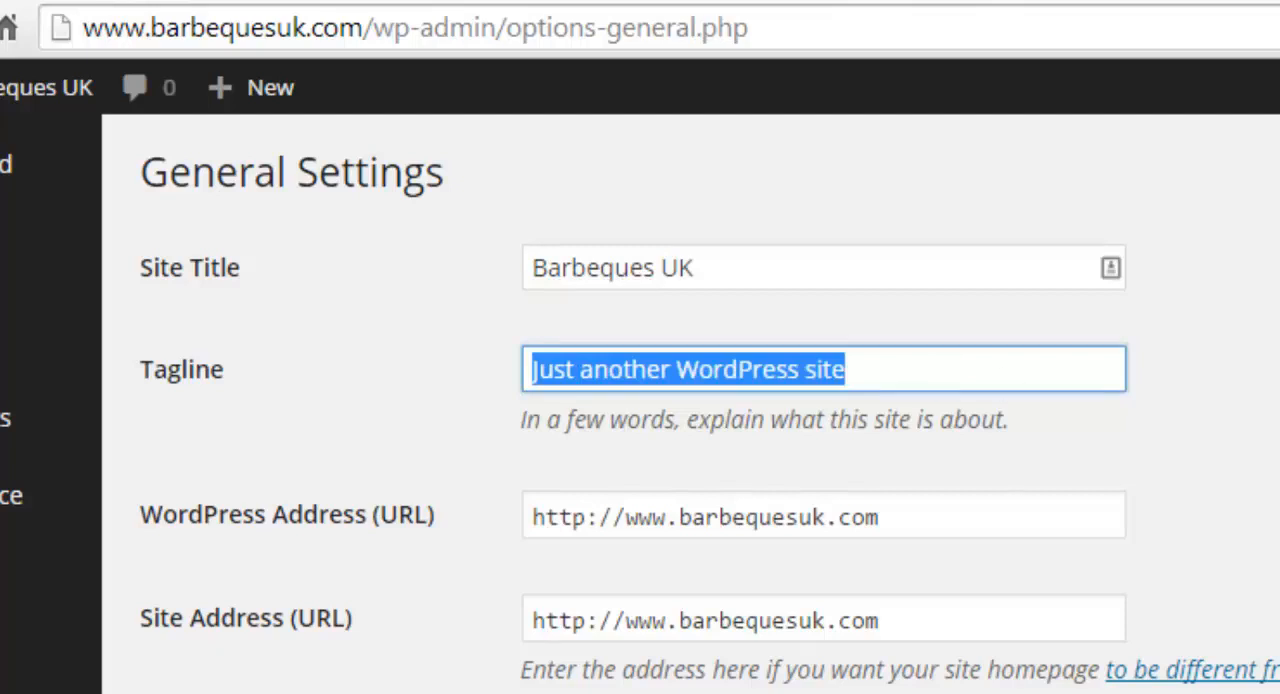
text(BB)
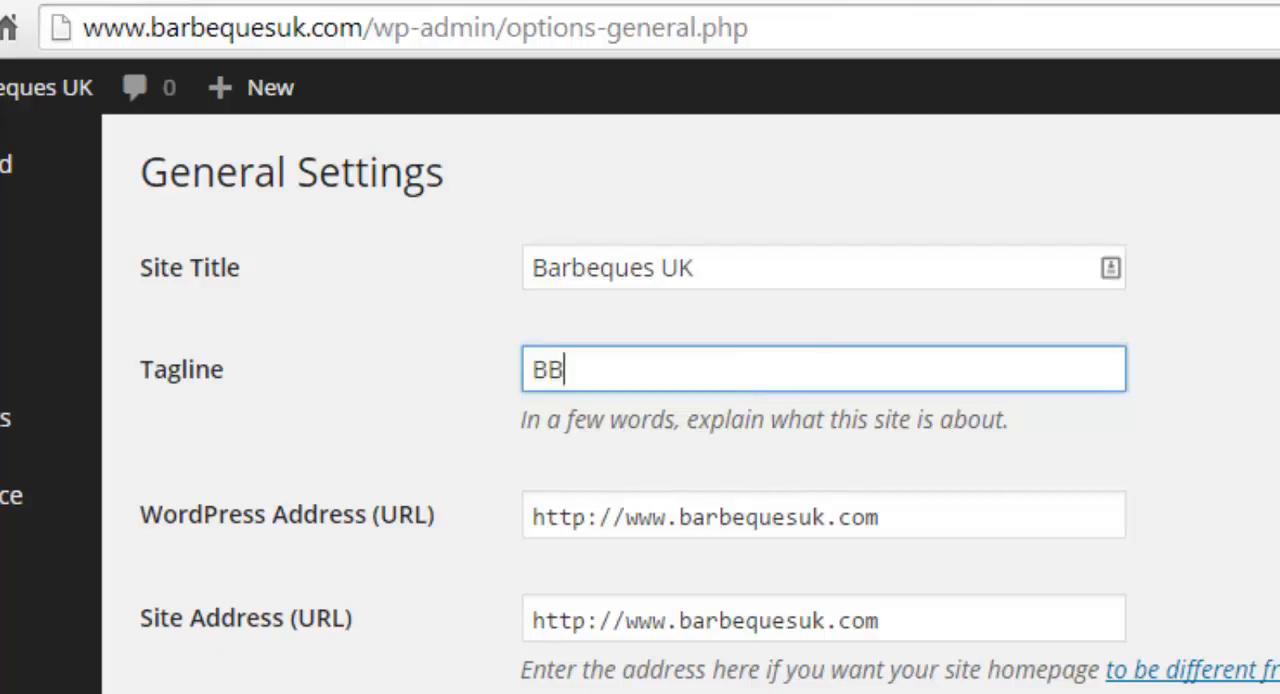
text(Q reviews)
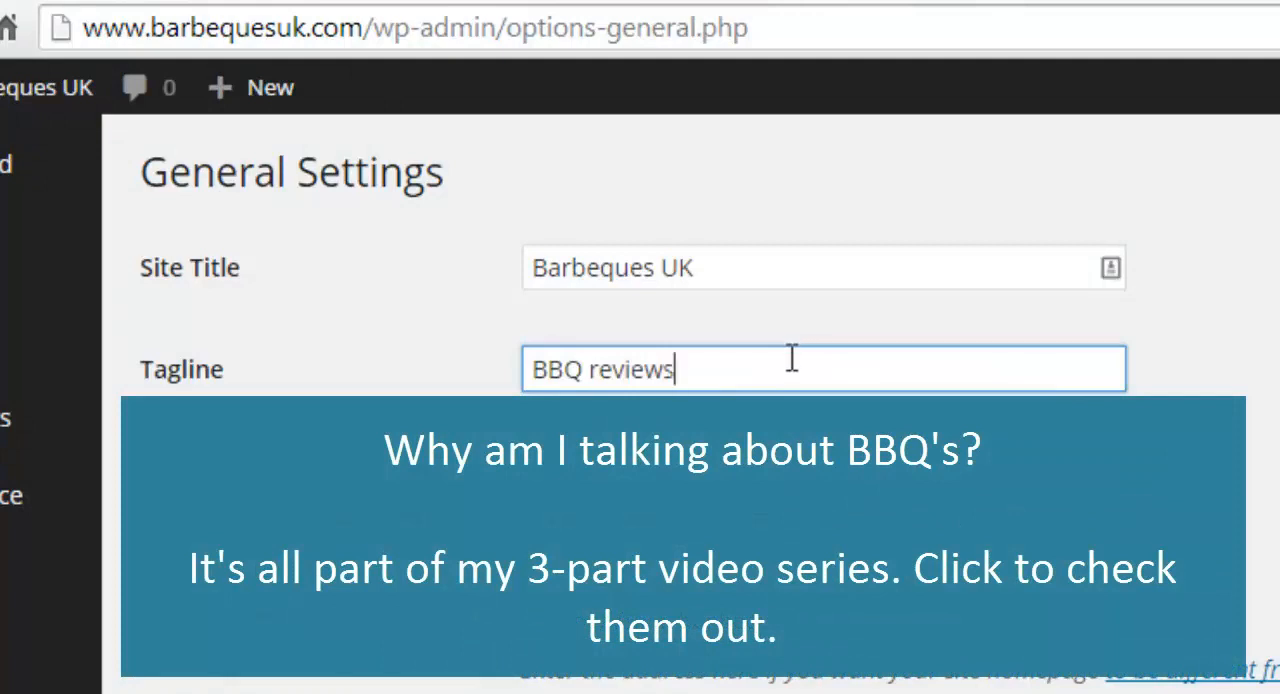
text( and buyers g)
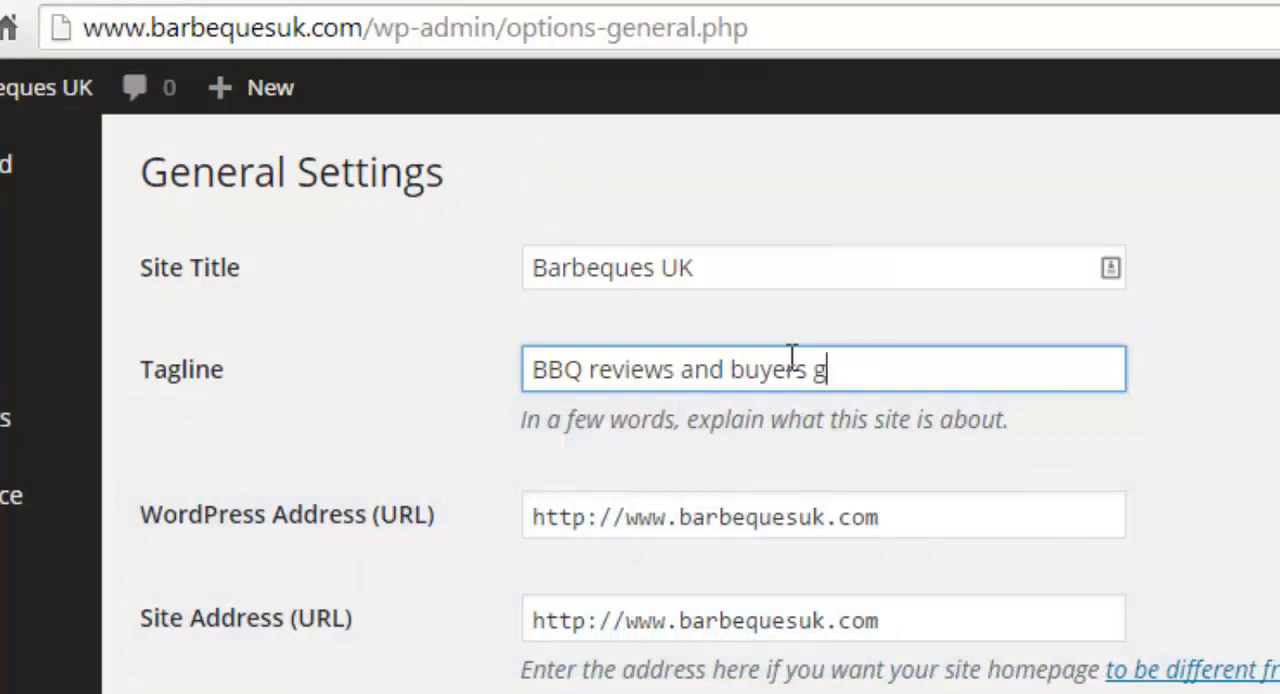
text(uides)
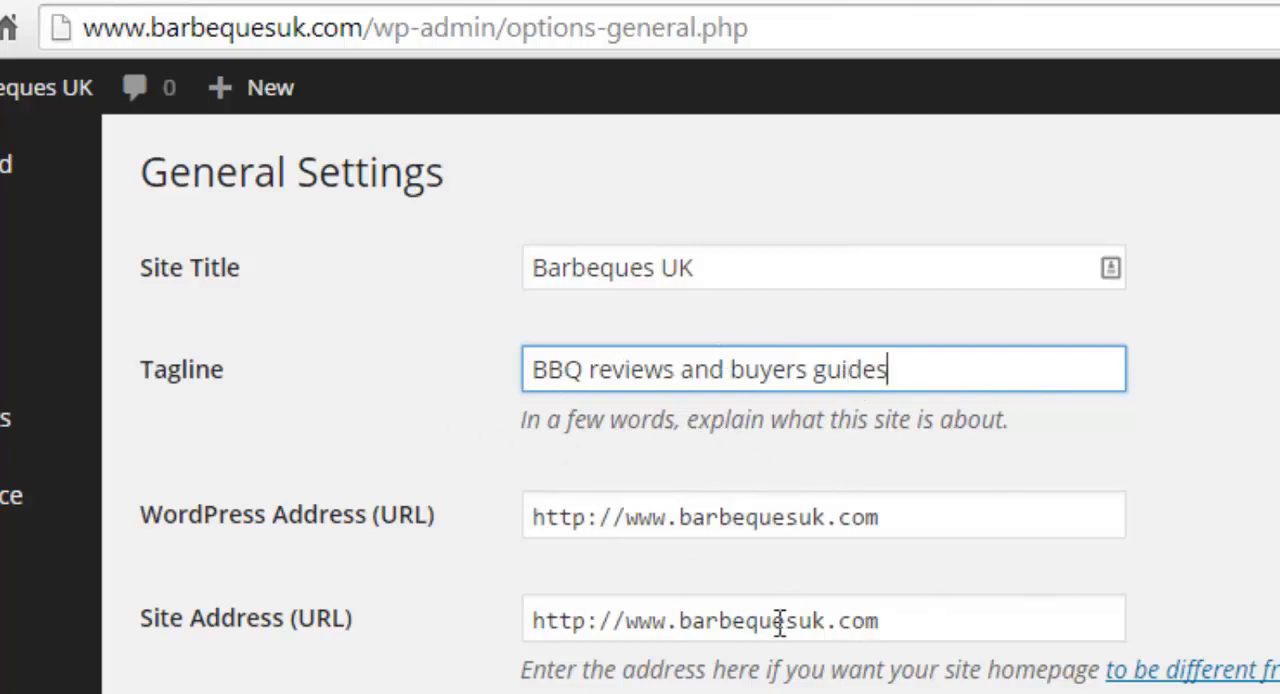
Review the remaining general settings down to the site language and save the changes.
scroll(840, 640, down, 5)
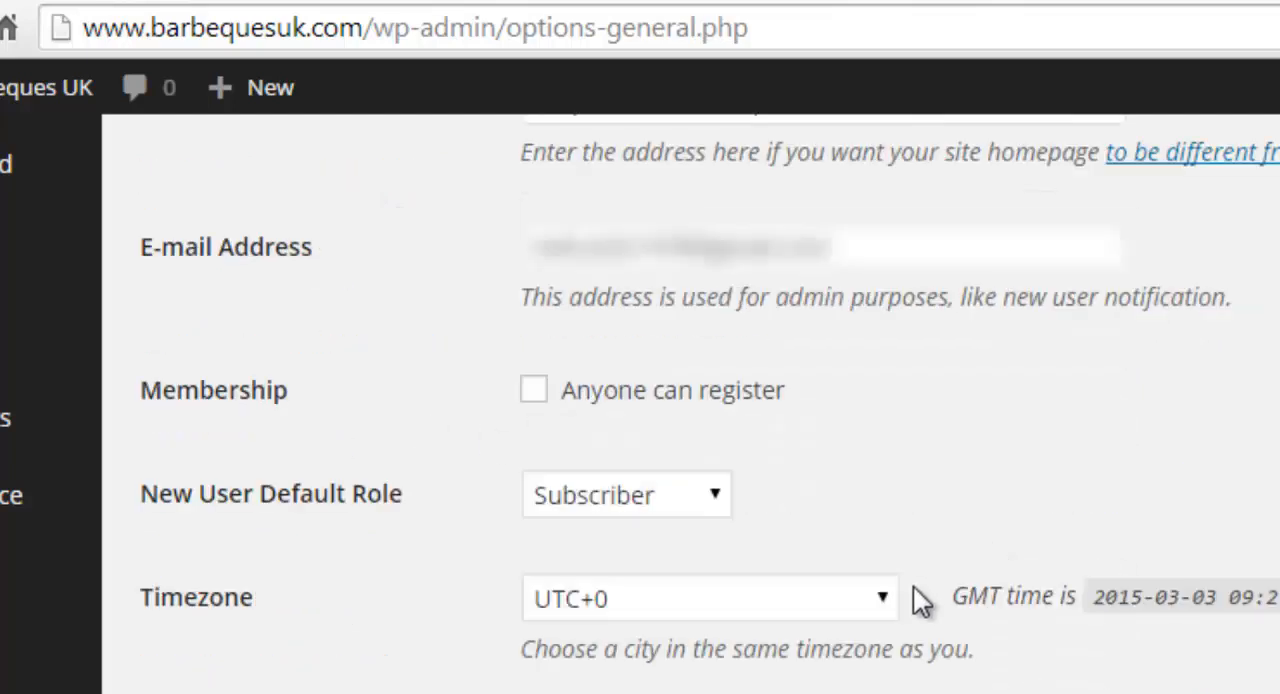
scroll(913, 588, down, 3)
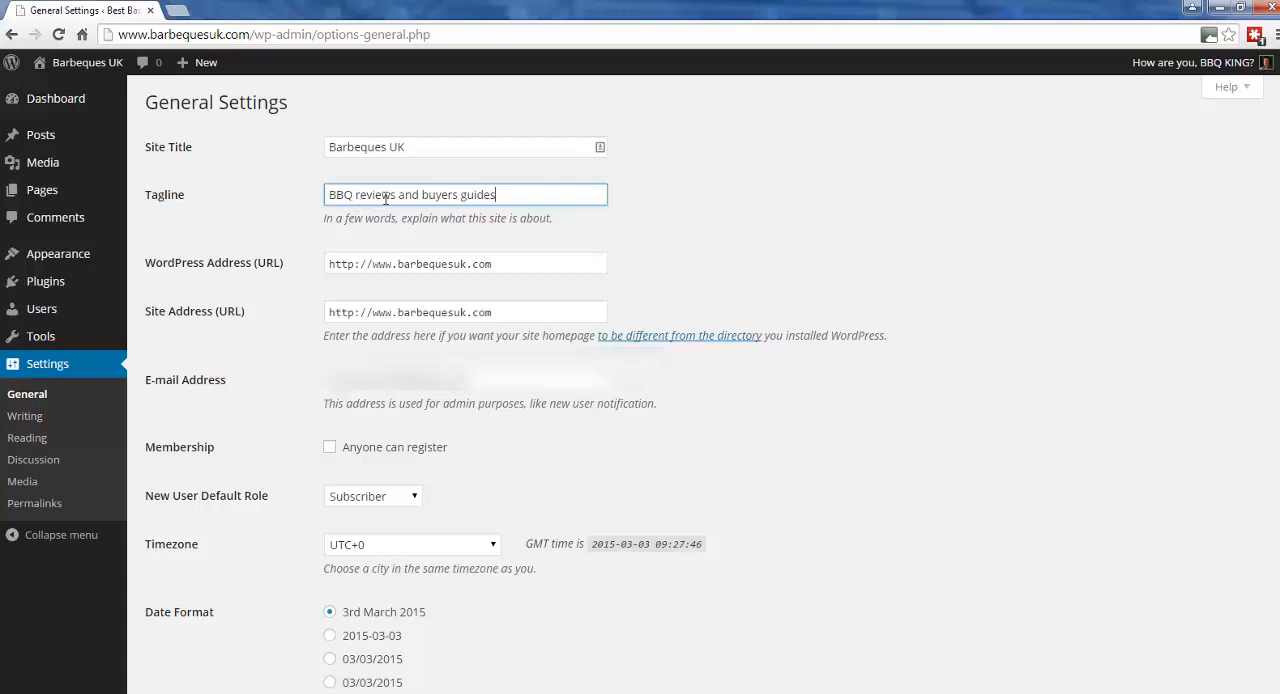
scroll(487, 204, down, 4)
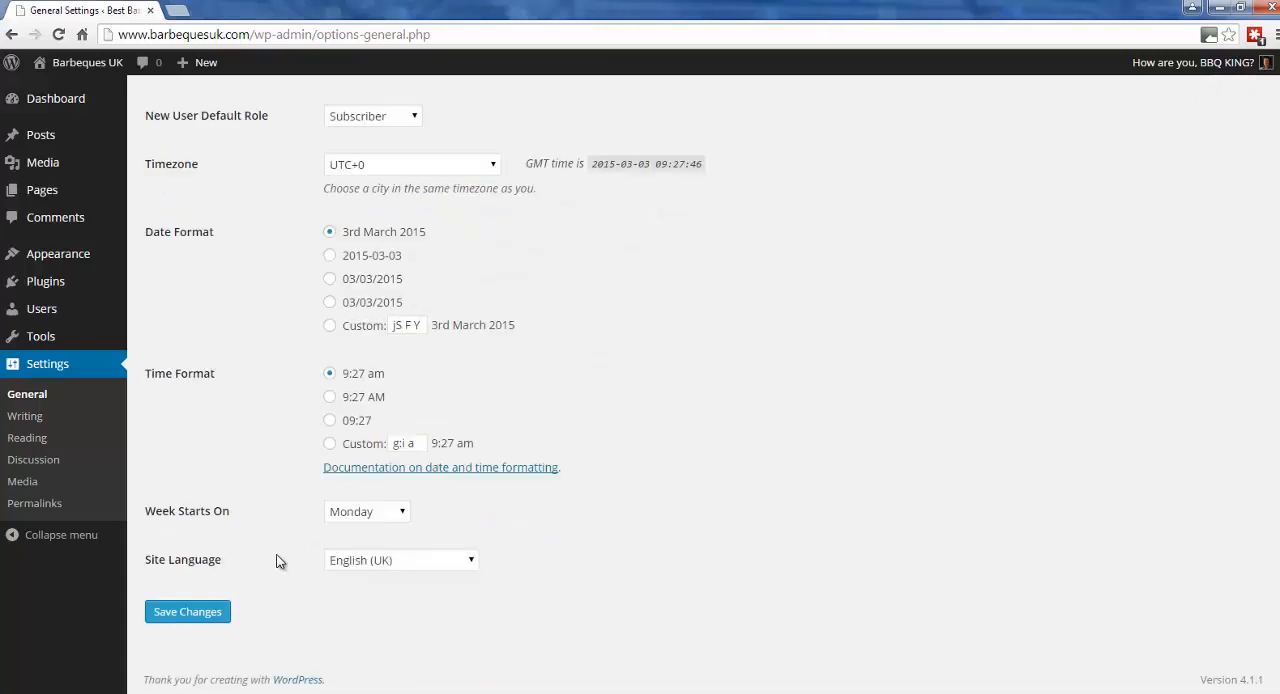
scroll(280, 640, up, 4)
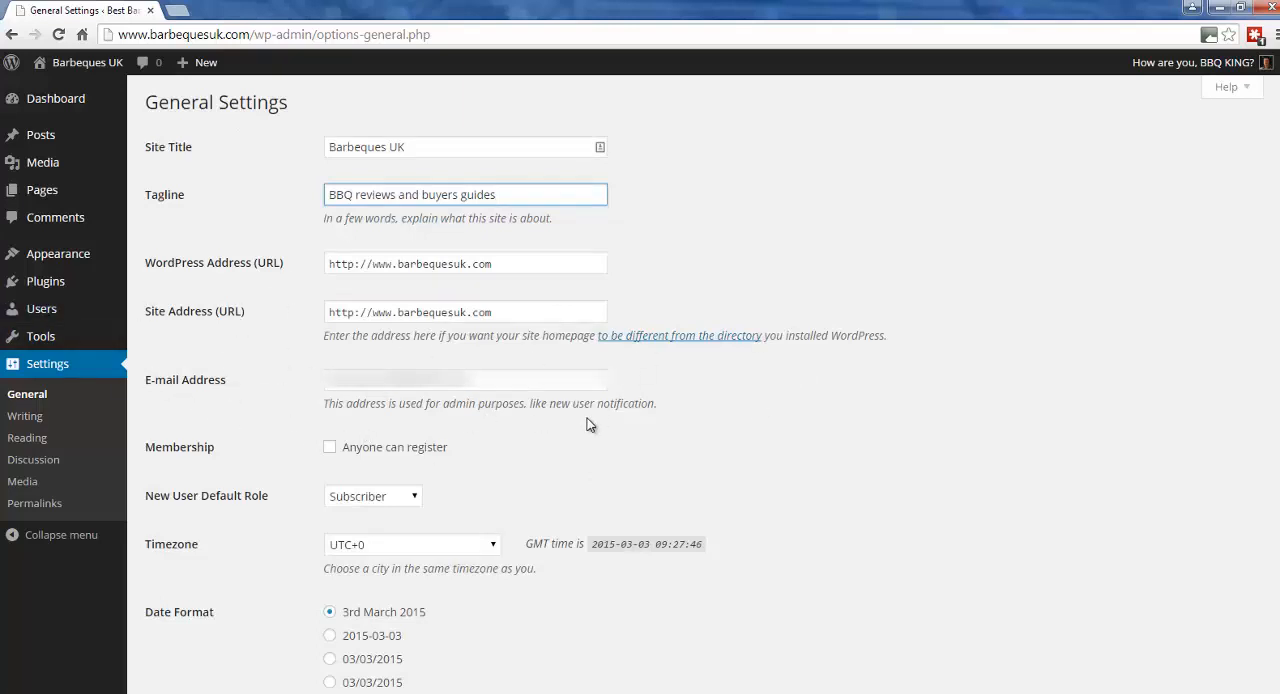
scroll(619, 474, down, 3)
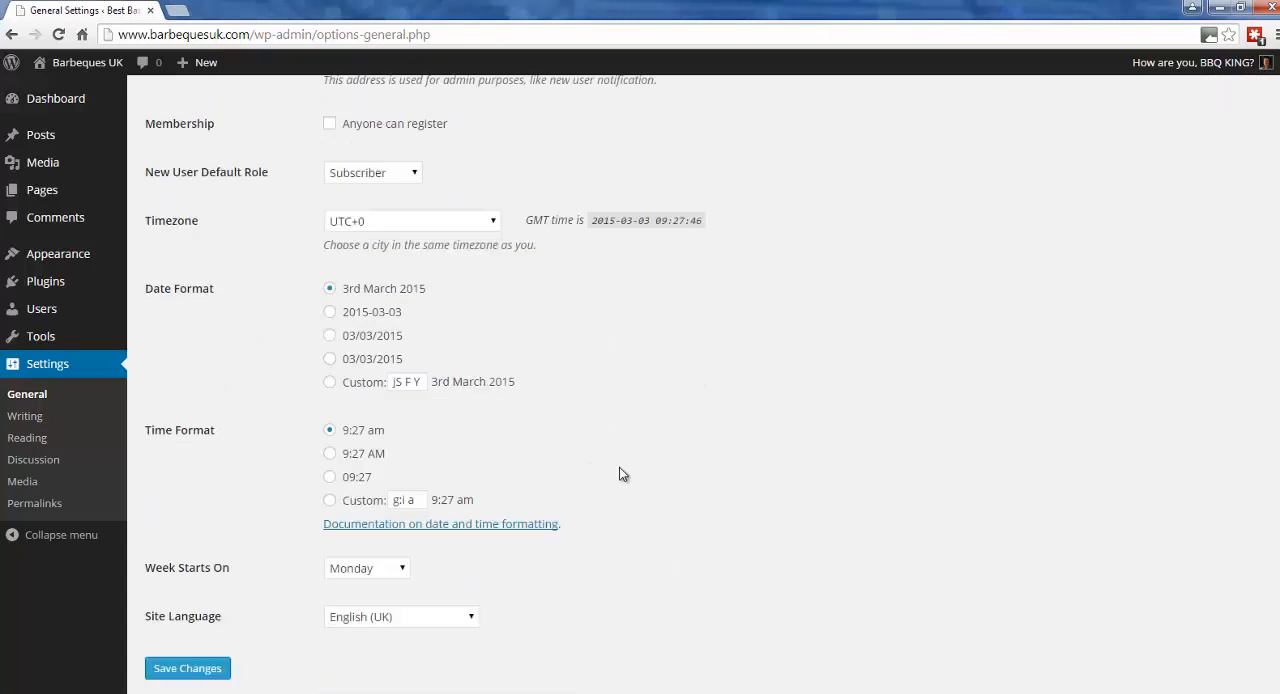
scroll(619, 474, down, 1)
click(212, 612)
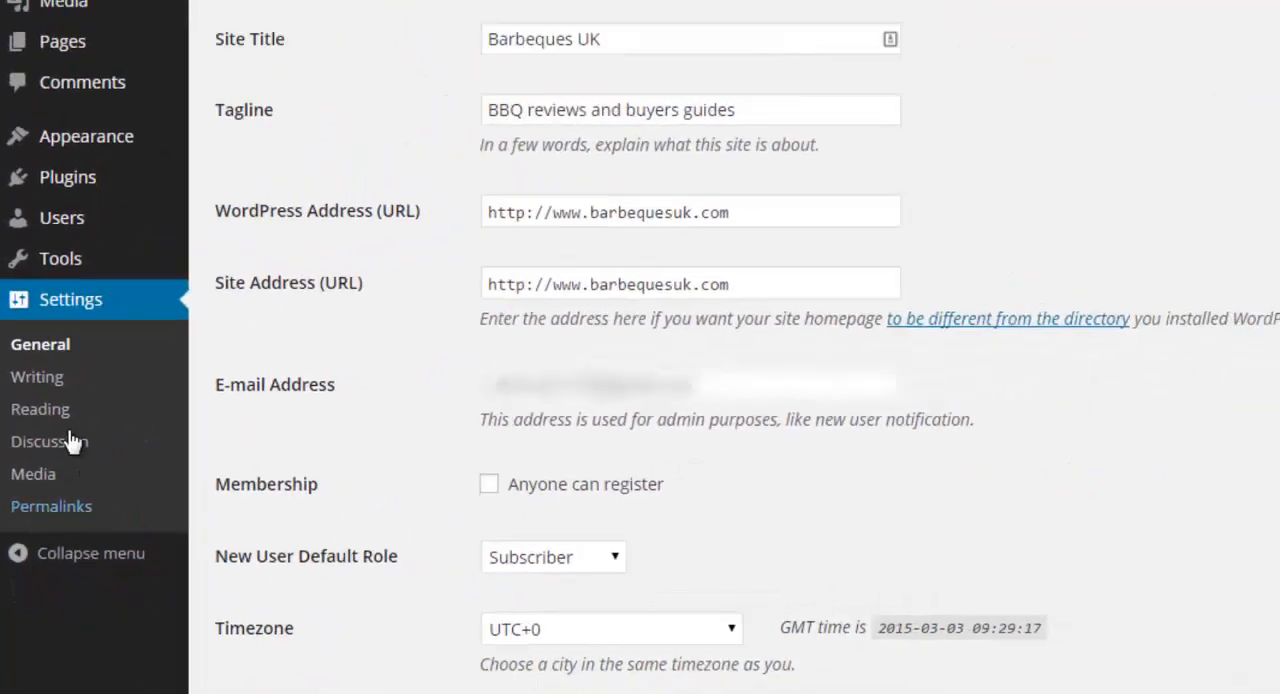
Open the writing settings and examine the options down to the ping address under Update Services.
click(34, 379)
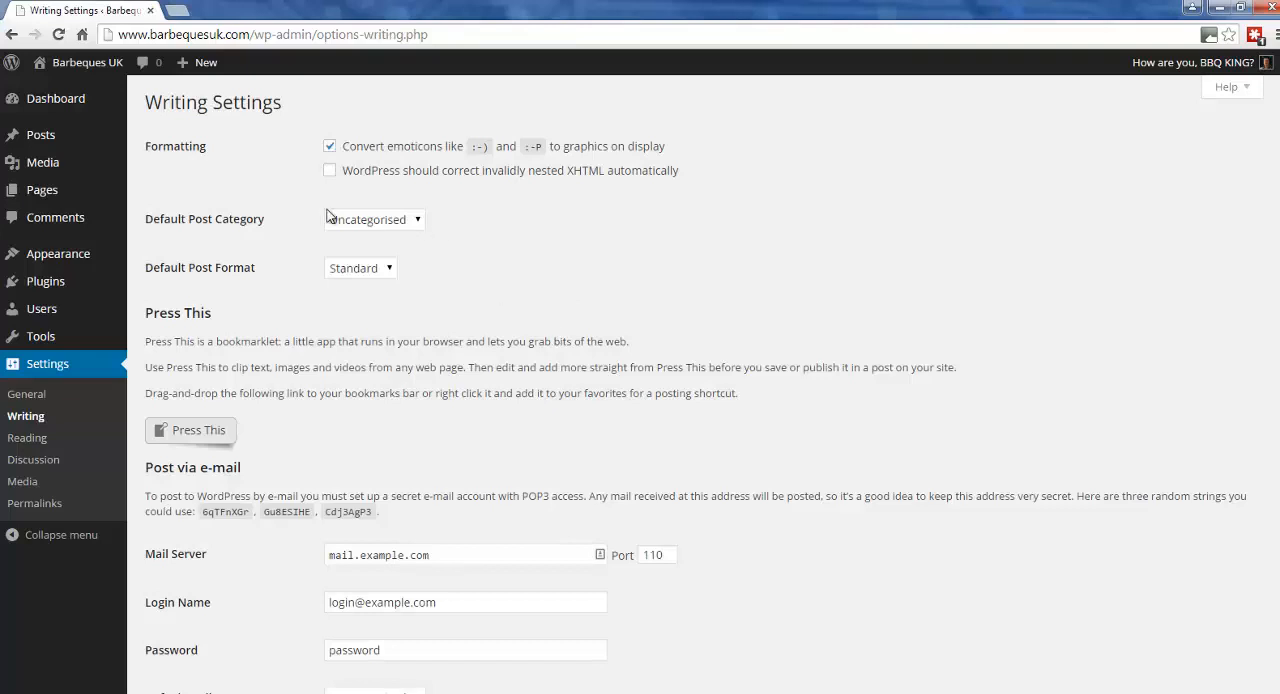
scroll(330, 215, down, 3)
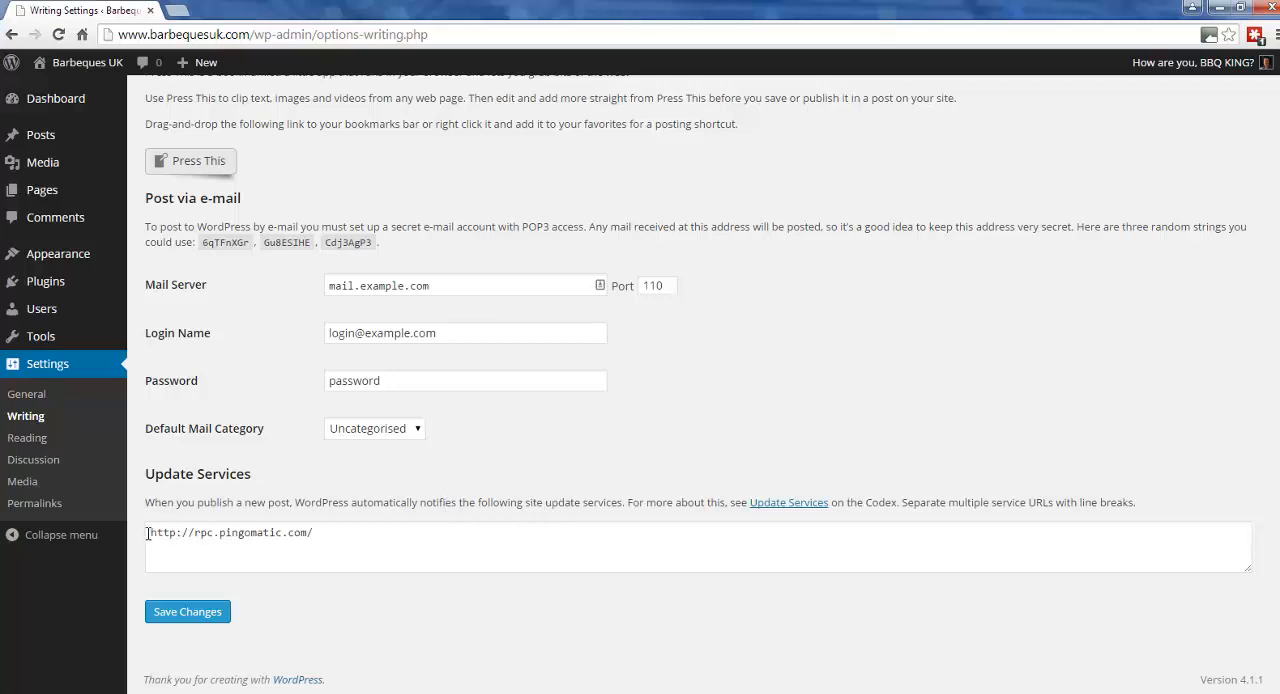
drag(148, 533, 398, 529)
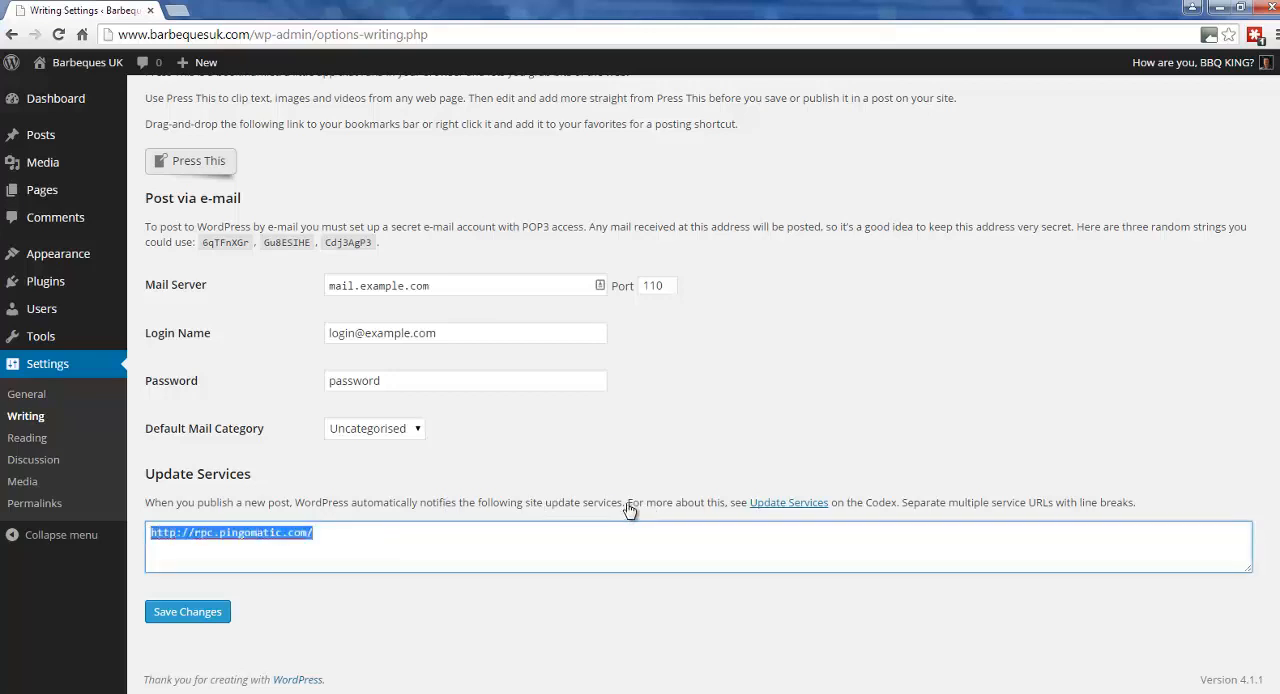
click(288, 482)
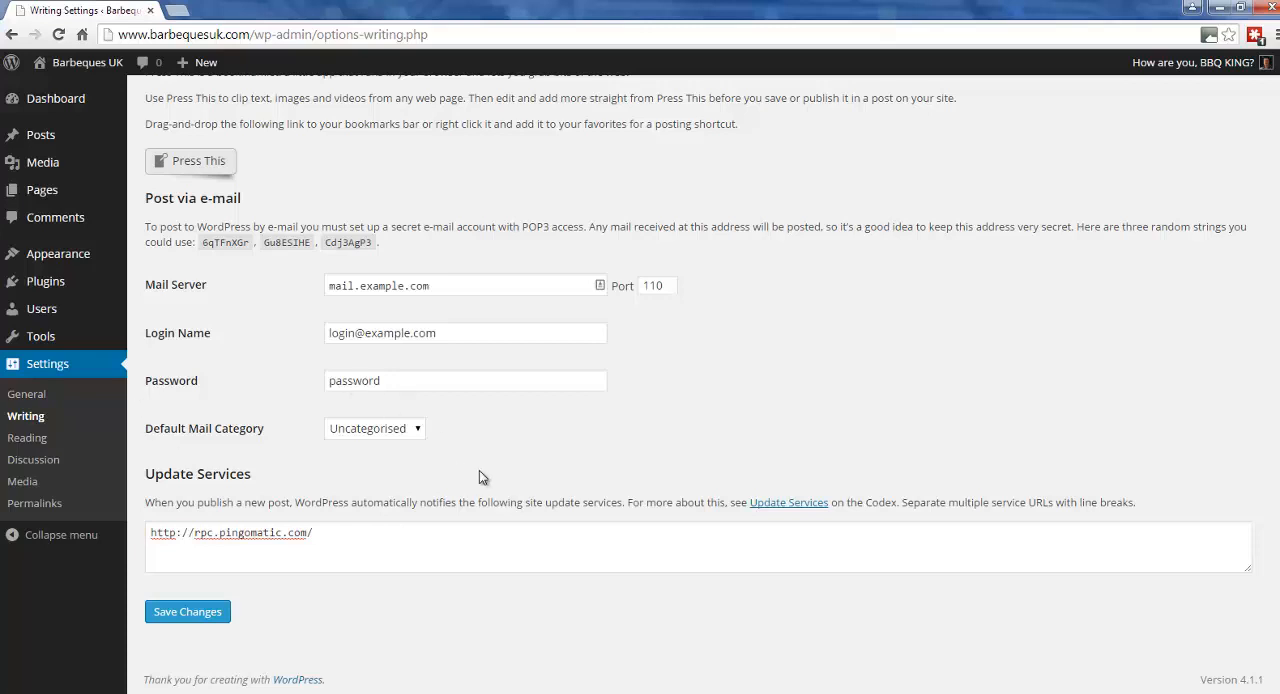
Look over the reading settings, and examine the comment and moderation options in the discussion settings.
click(38, 437)
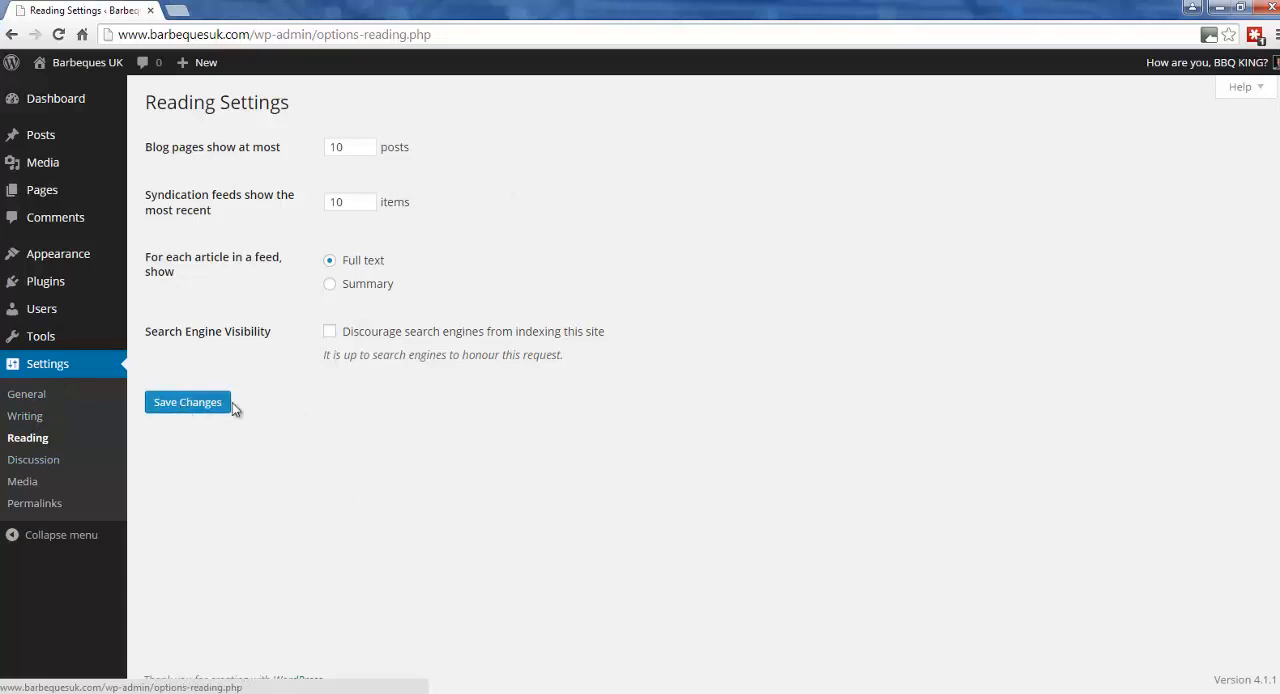
click(33, 461)
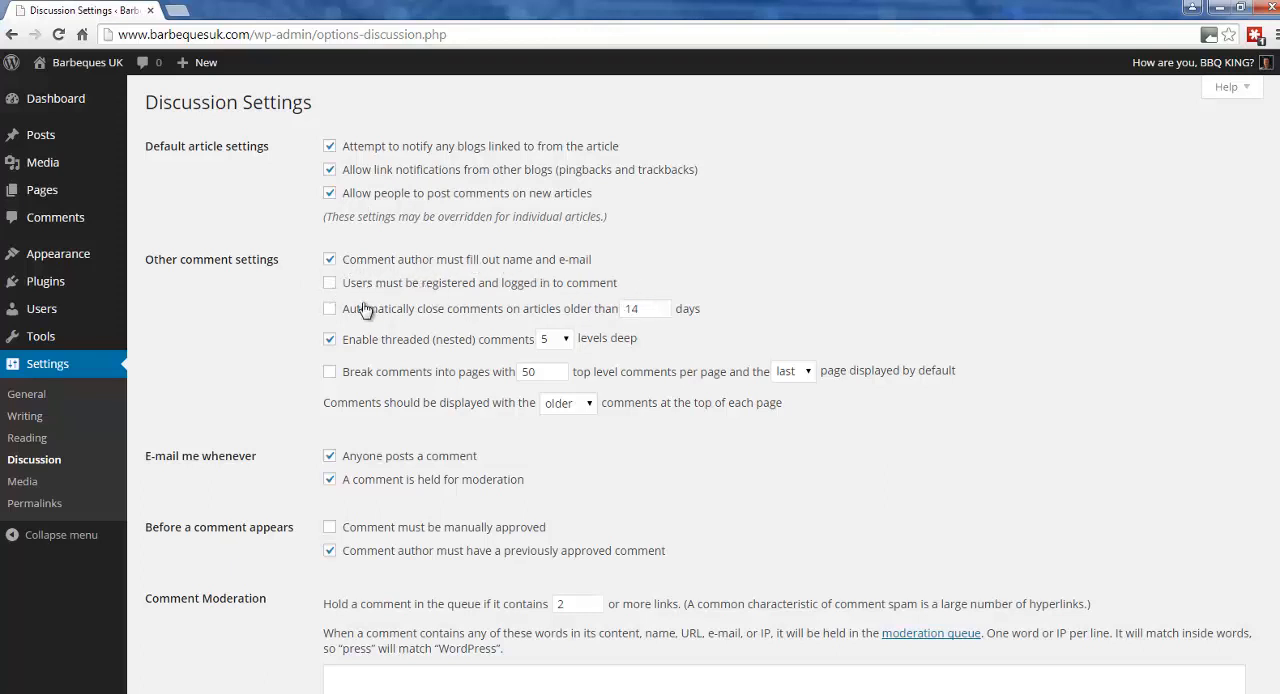
scroll(798, 366, down, 3)
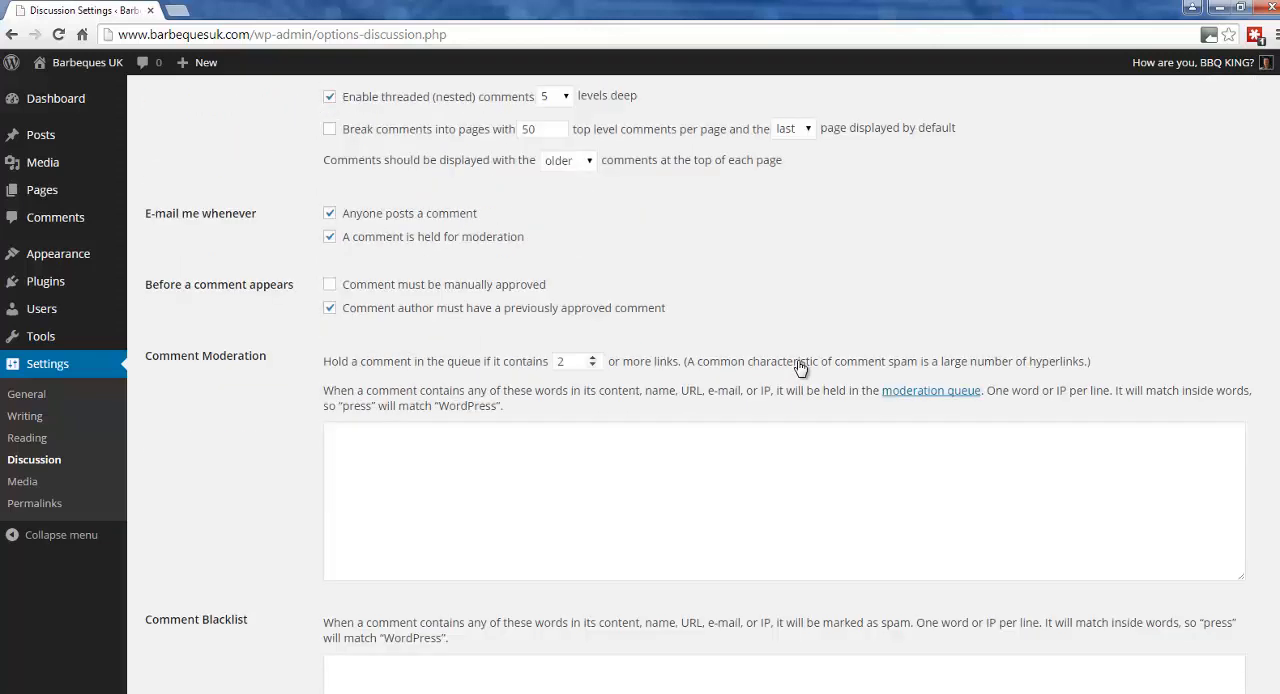
Look over the comment blacklist and avatar options in the discussion settings, and view the image sizes in the media settings.
scroll(709, 342, down, 4)
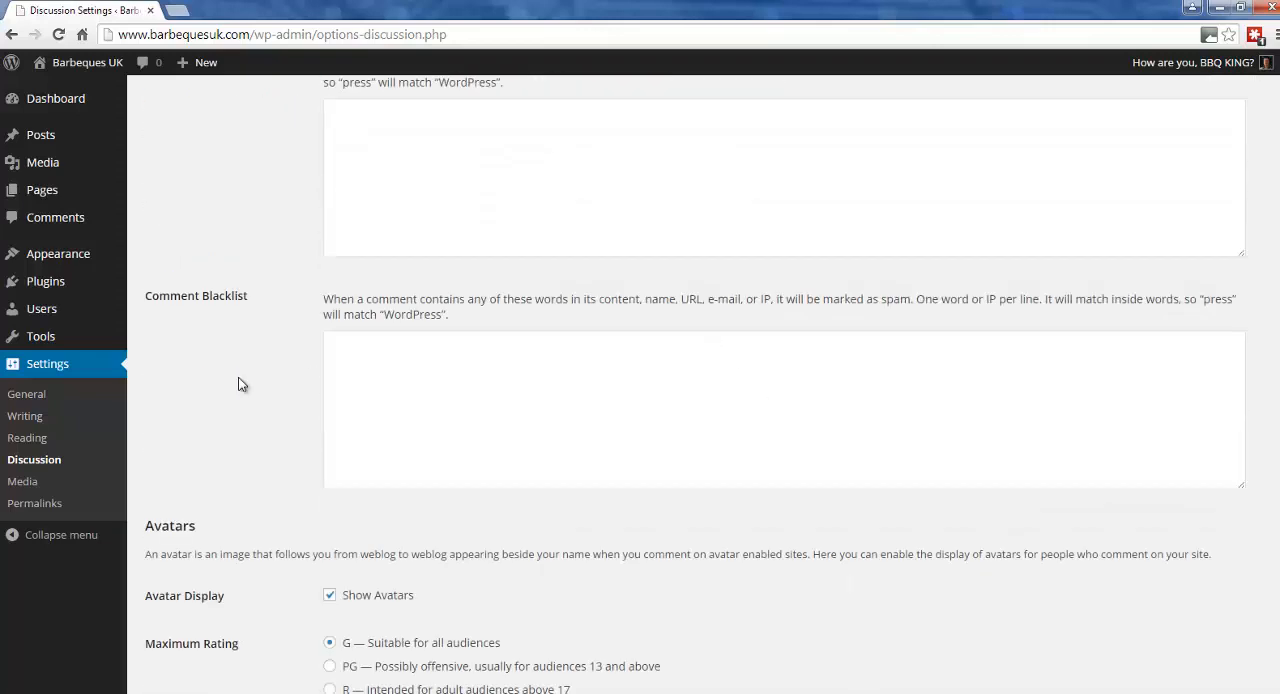
click(25, 488)
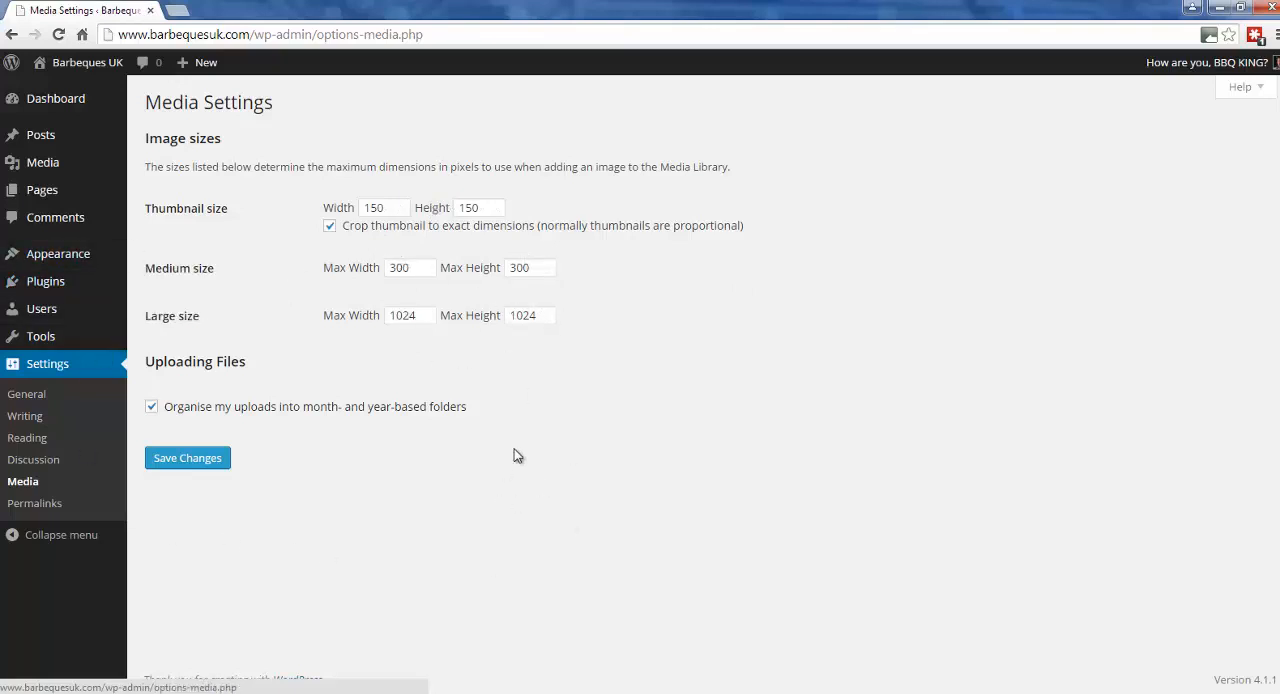
Open the permalink settings and examine how the page's web address is built, highlighting its "wp-admin/" part.
click(50, 505)
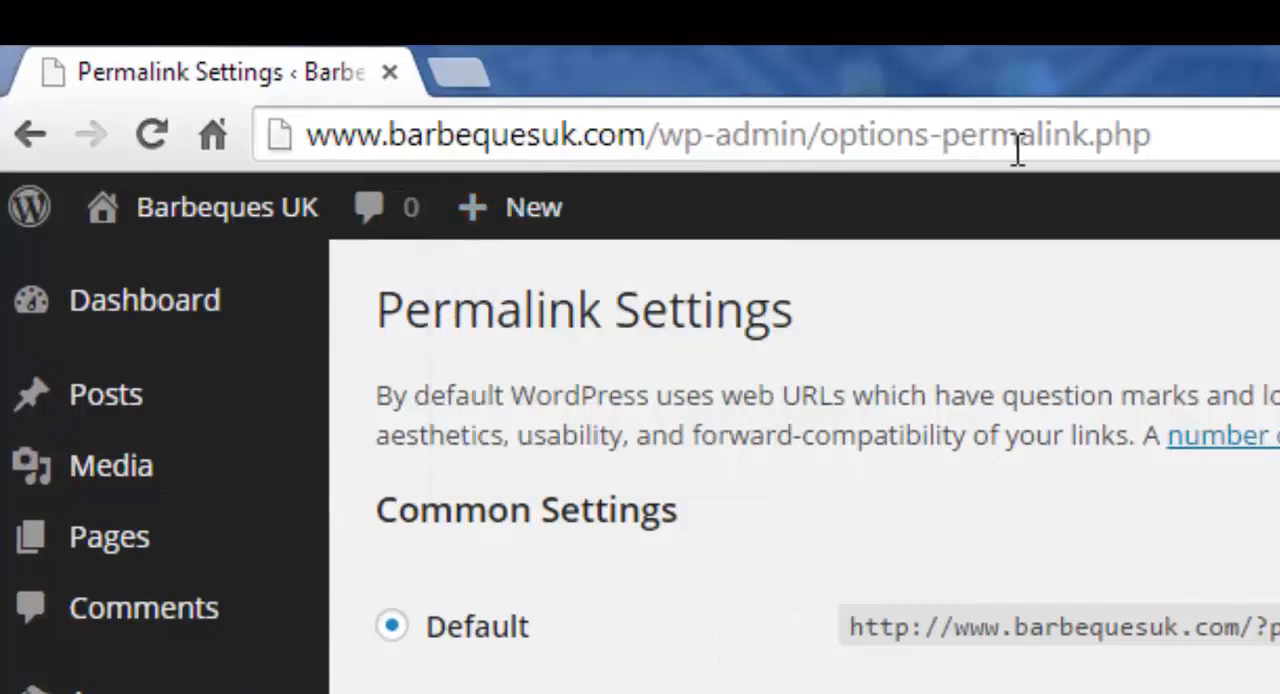
mouse_move(251, 212)
drag(657, 133, 822, 135)
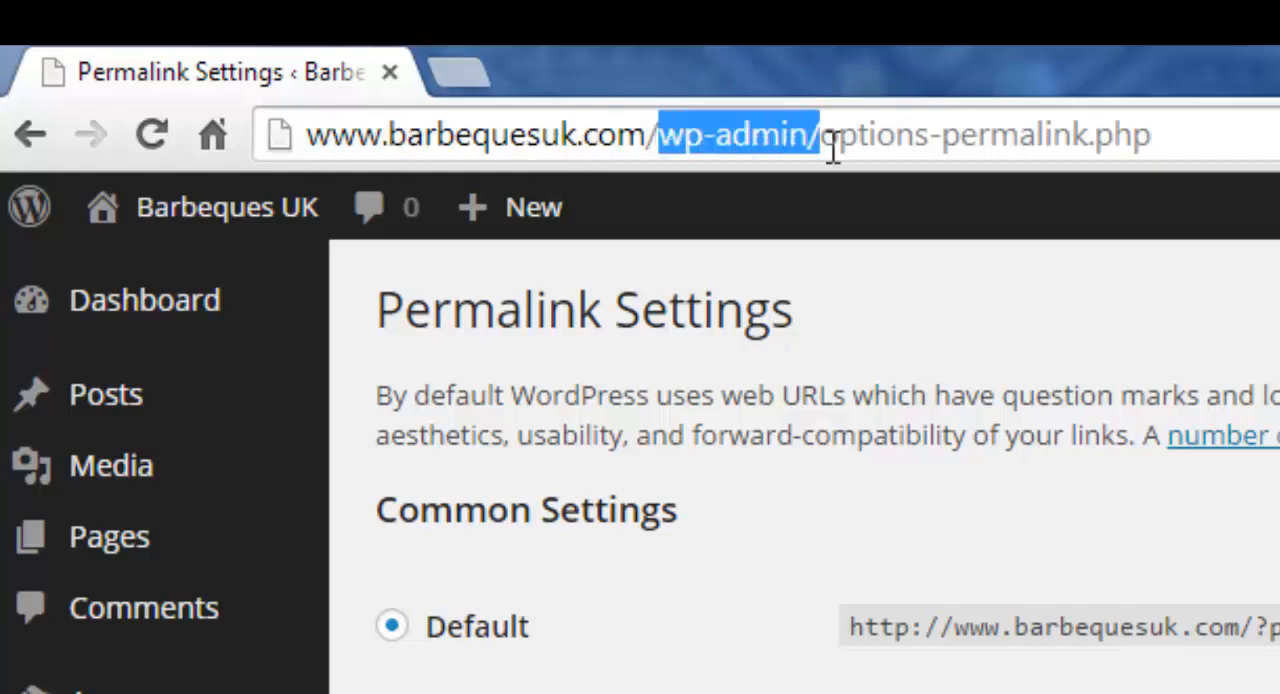
click(730, 137)
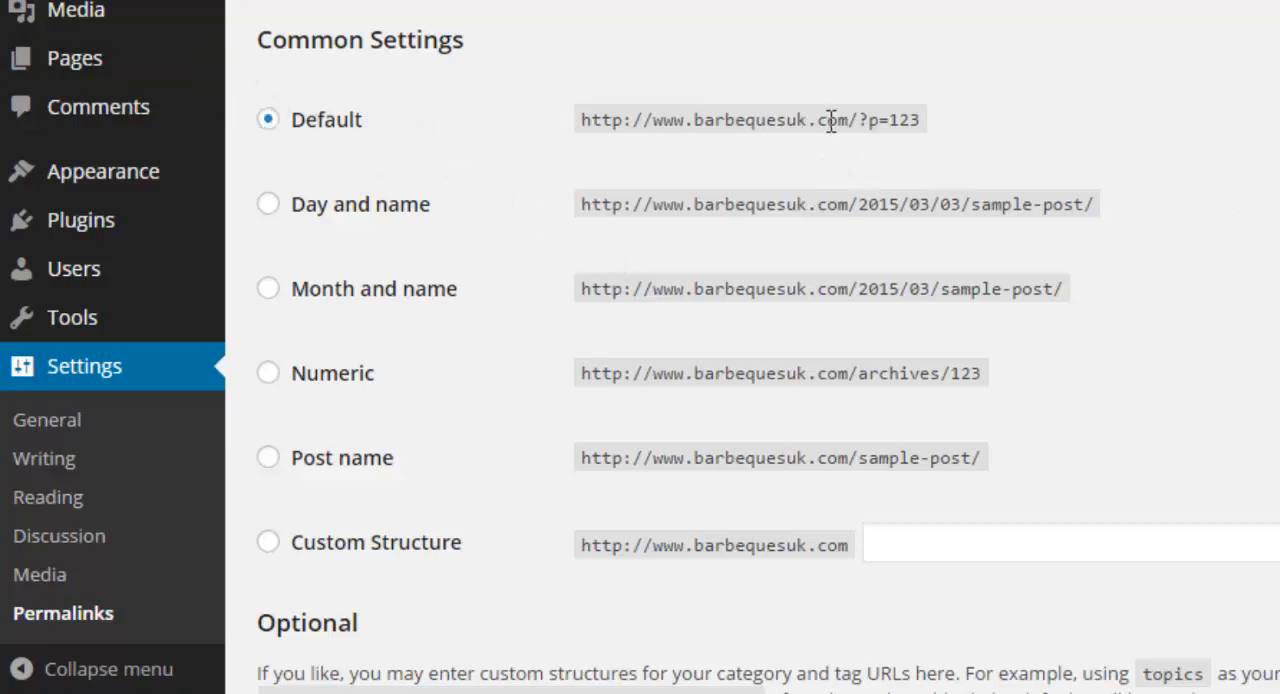
Set the permalink structure to Post name, highlight the sample-post part of its example address, and save the changes.
click(268, 460)
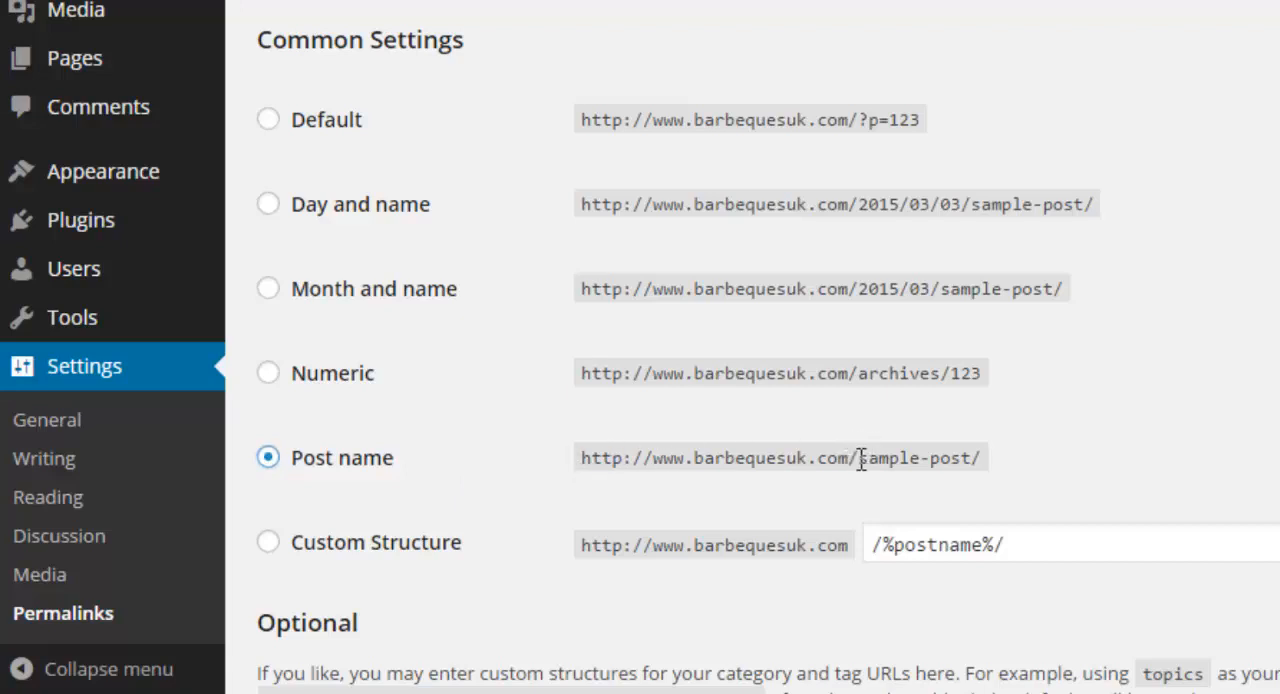
drag(860, 458, 980, 471)
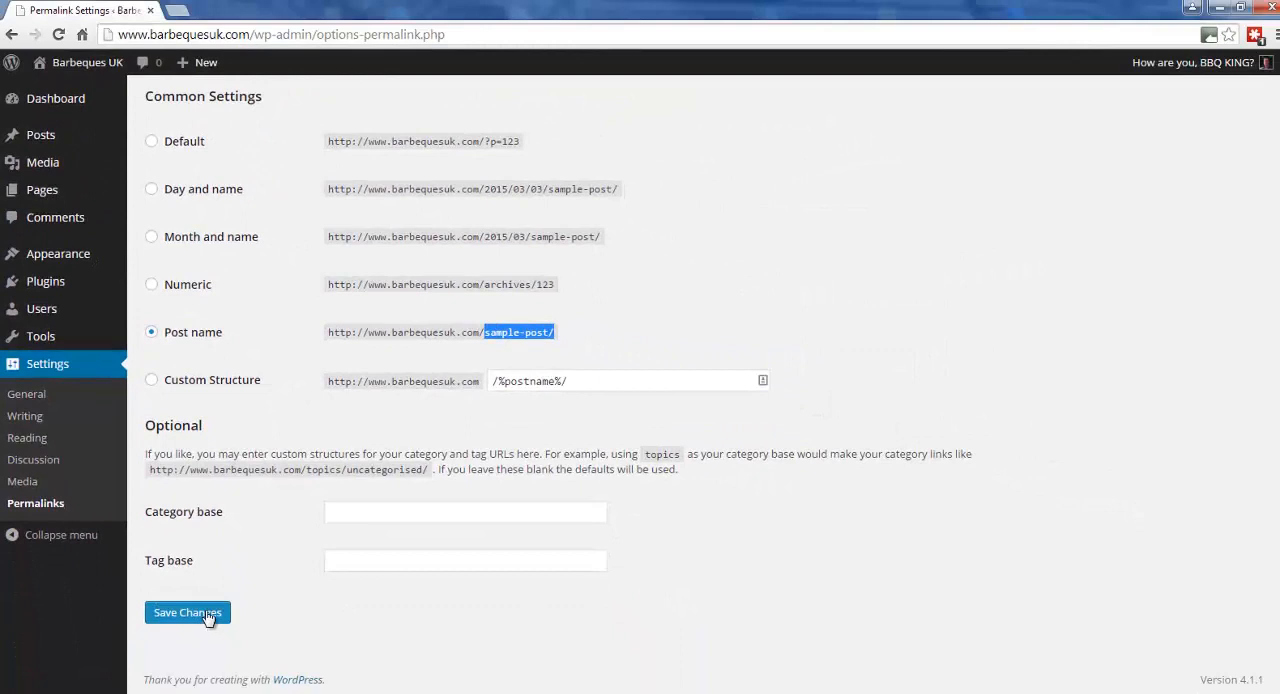
click(208, 619)
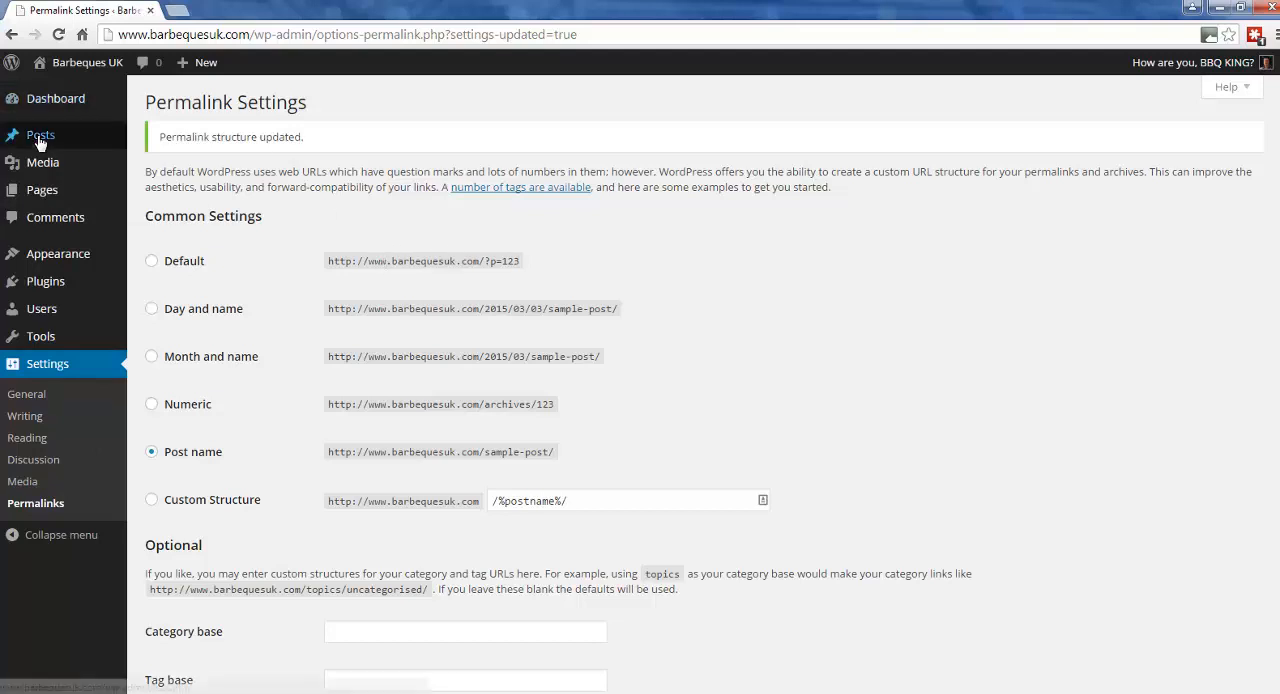
mouse_move(58, 200)
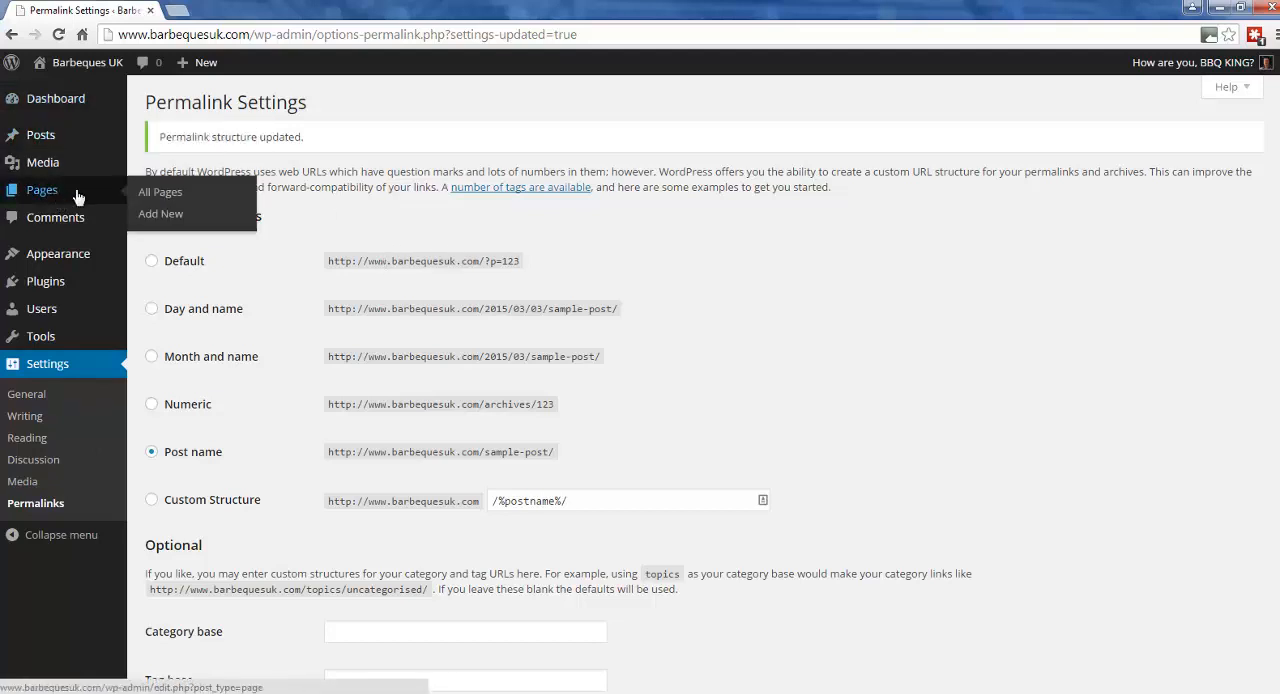
mouse_move(45, 284)
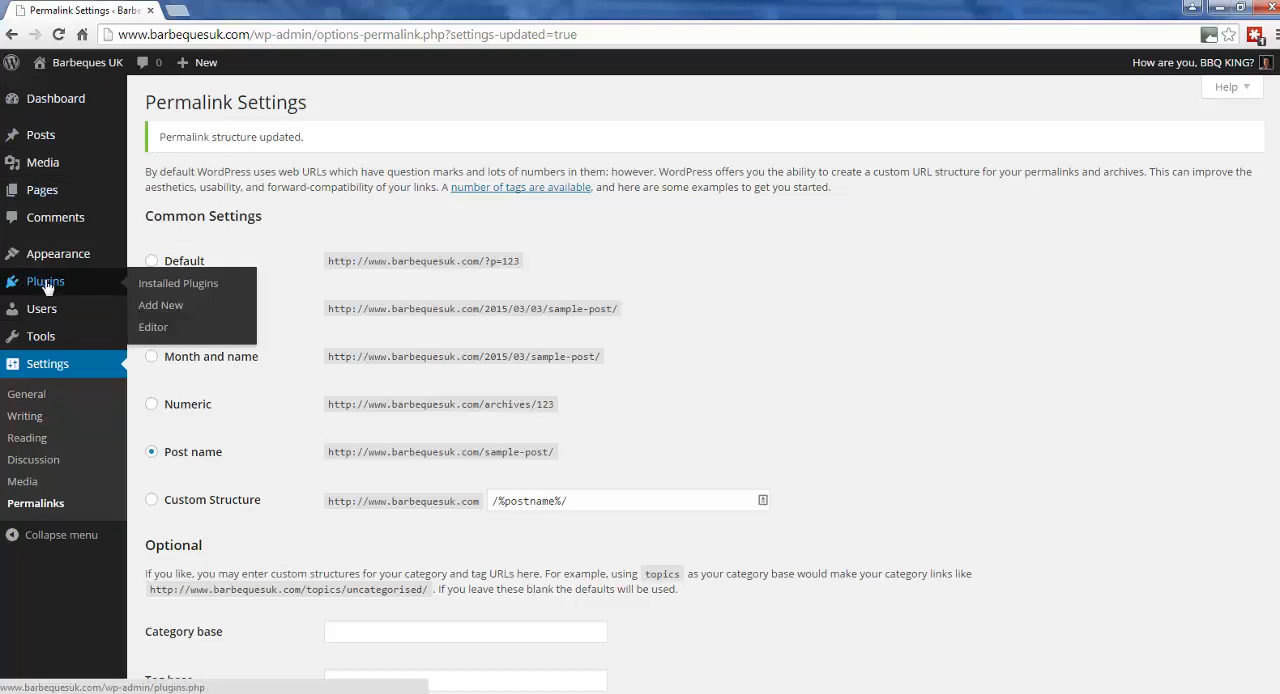